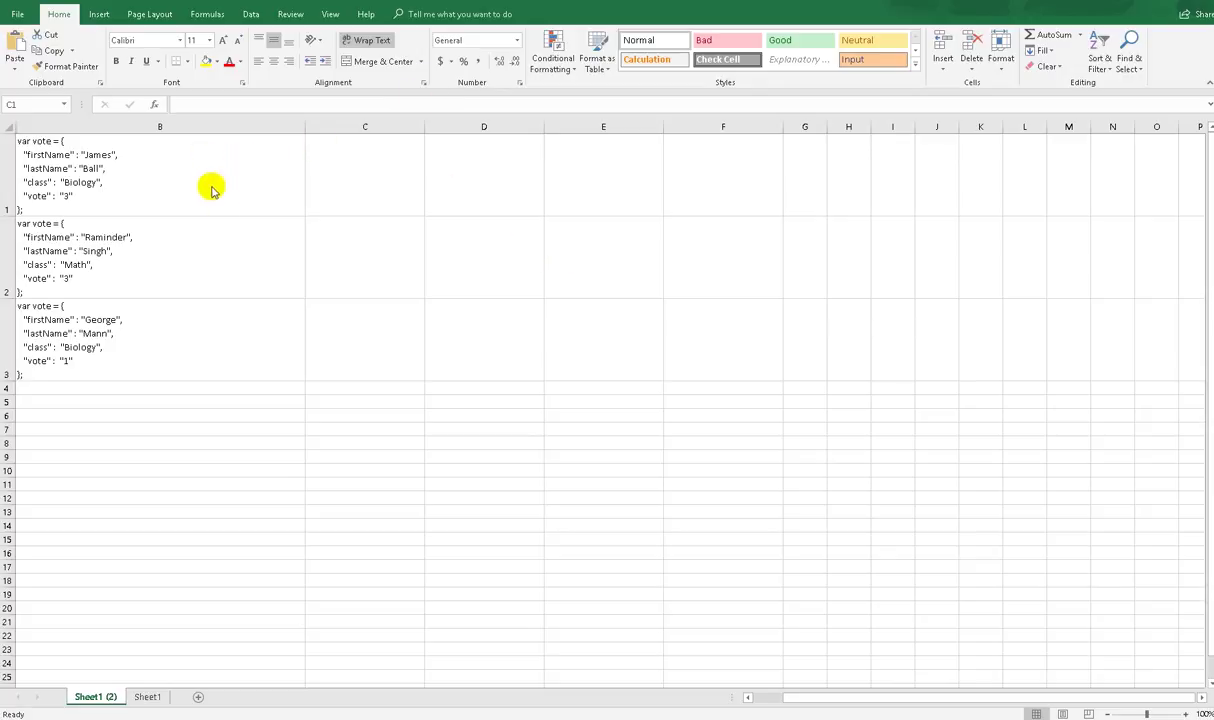
# Step: Select the three vote records and the empty cells C1 and D1 beside the first record
pyautogui.click(138, 180)
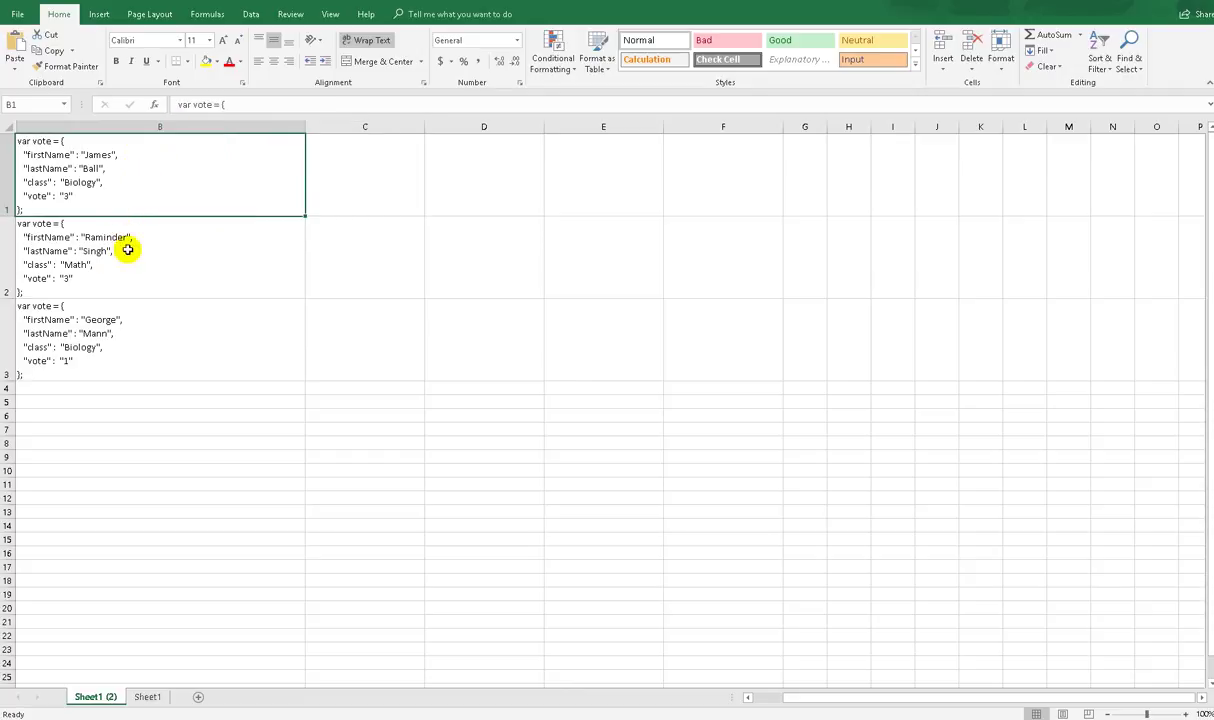
pyautogui.click(128, 250)
pyautogui.click(118, 322)
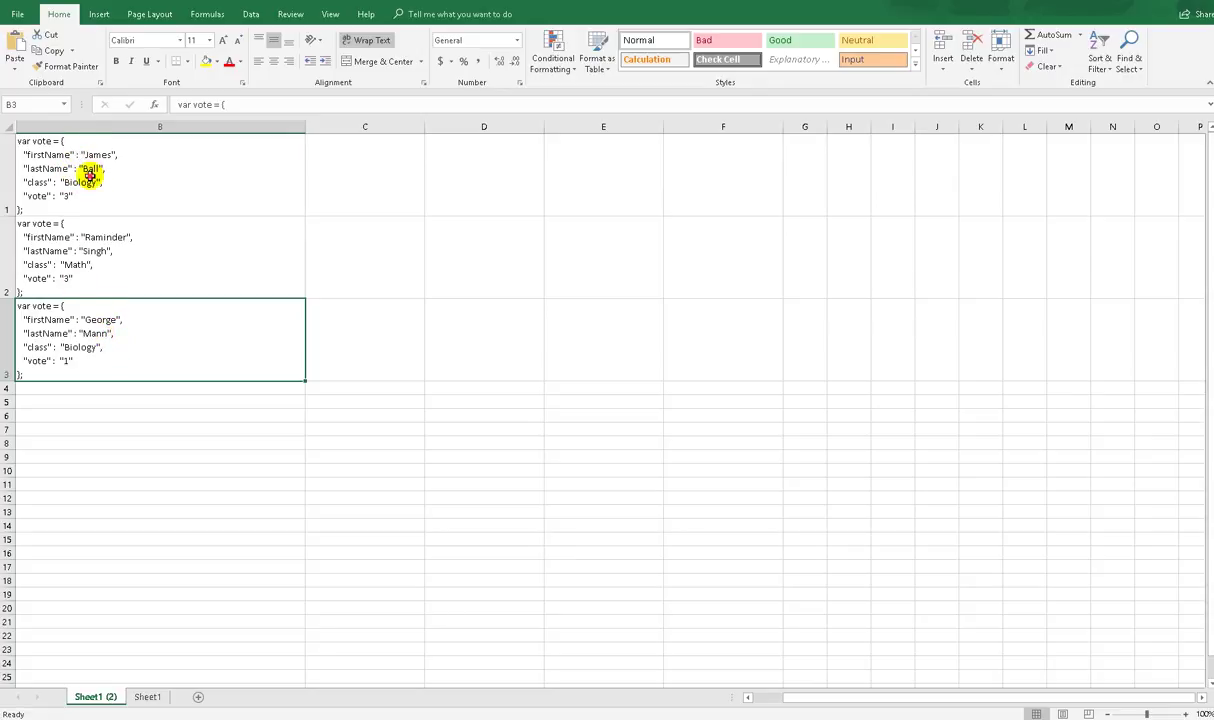
pyautogui.moveTo(85, 168); pyautogui.dragTo(89, 330)
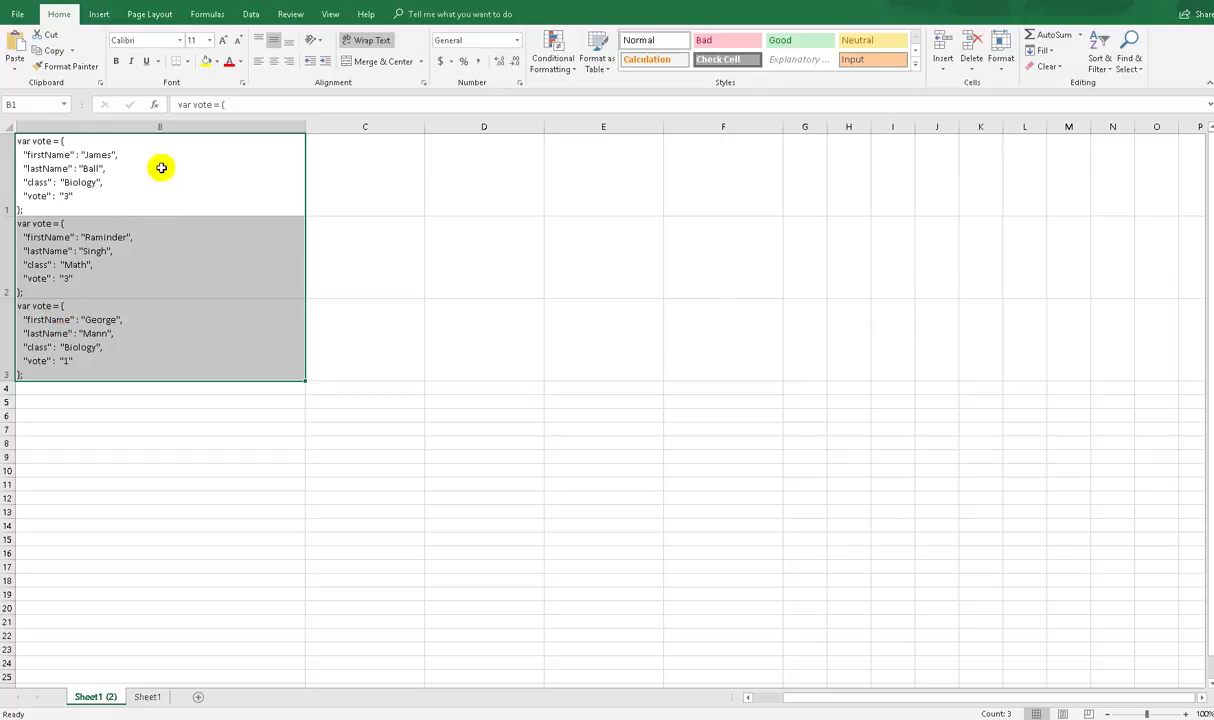
pyautogui.moveTo(149, 182); pyautogui.dragTo(103, 347)
pyautogui.click(220, 170)
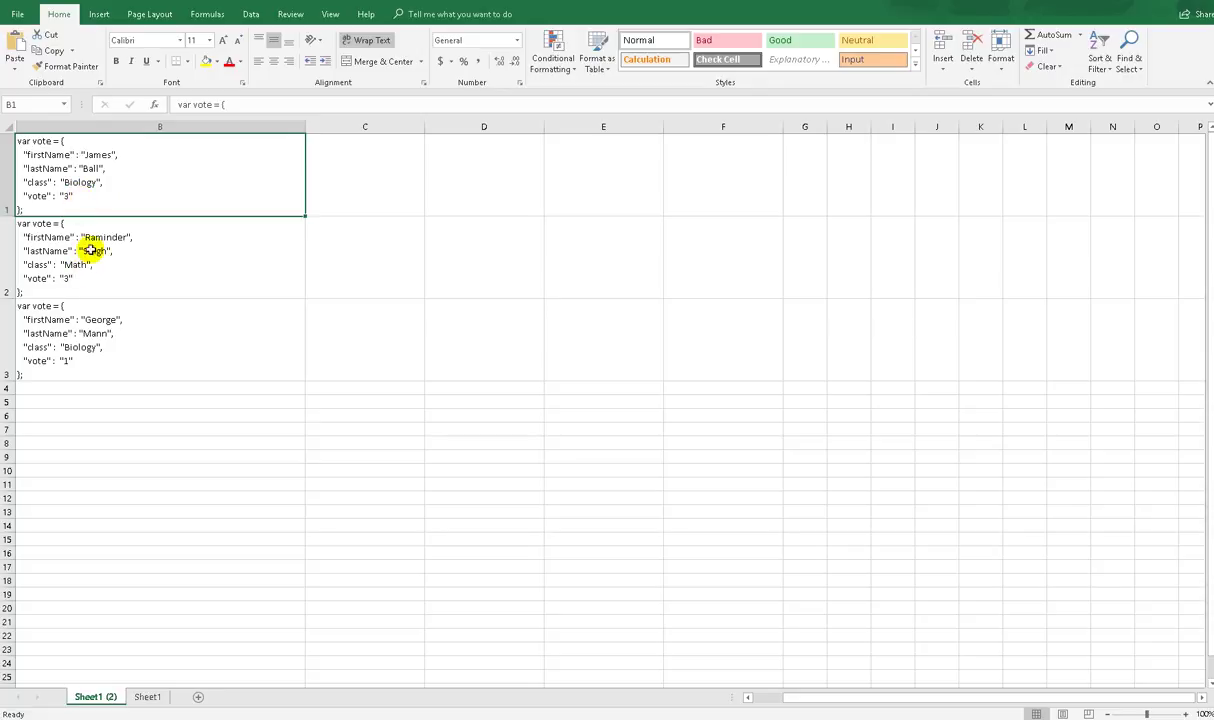
pyautogui.moveTo(100, 339); pyautogui.dragTo(105, 190)
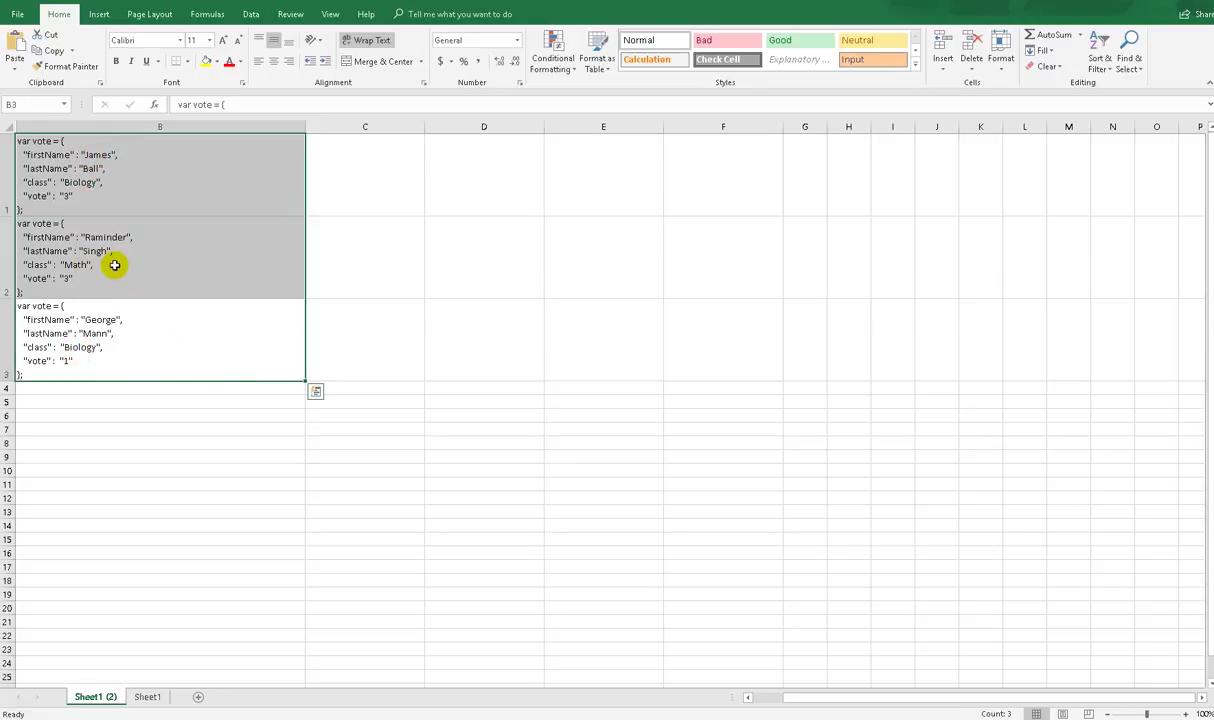
pyautogui.click(140, 185)
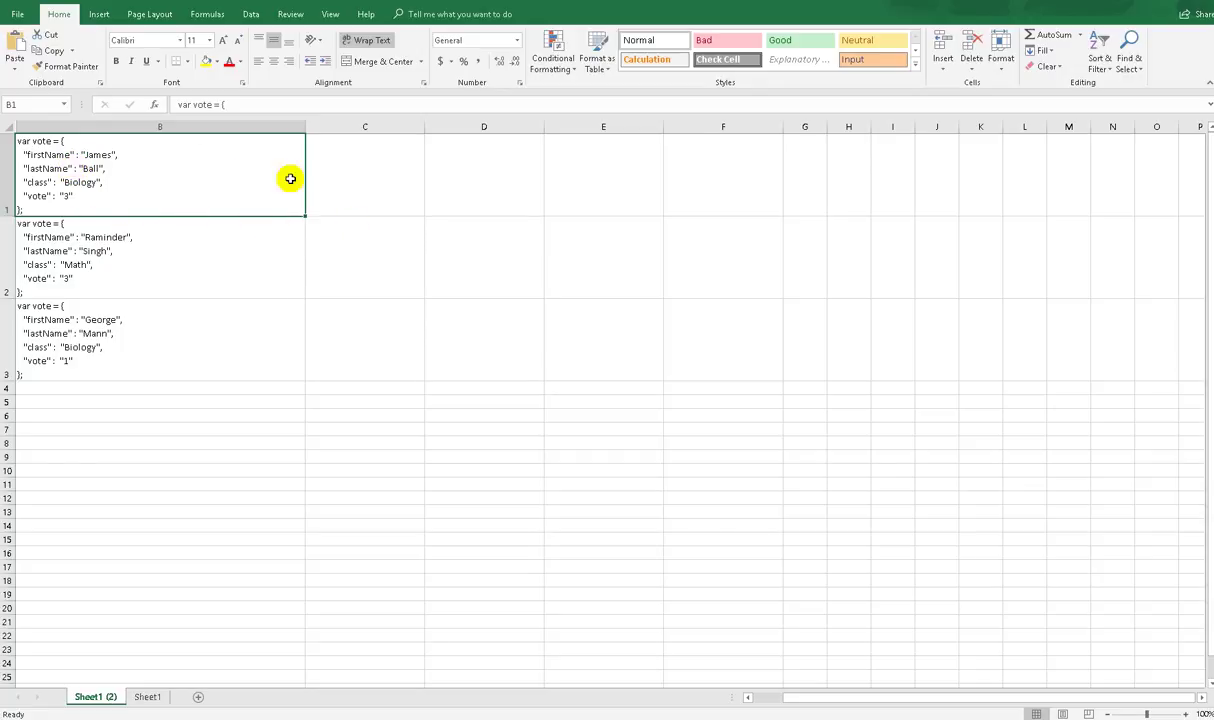
pyautogui.click(393, 180)
pyautogui.click(468, 172)
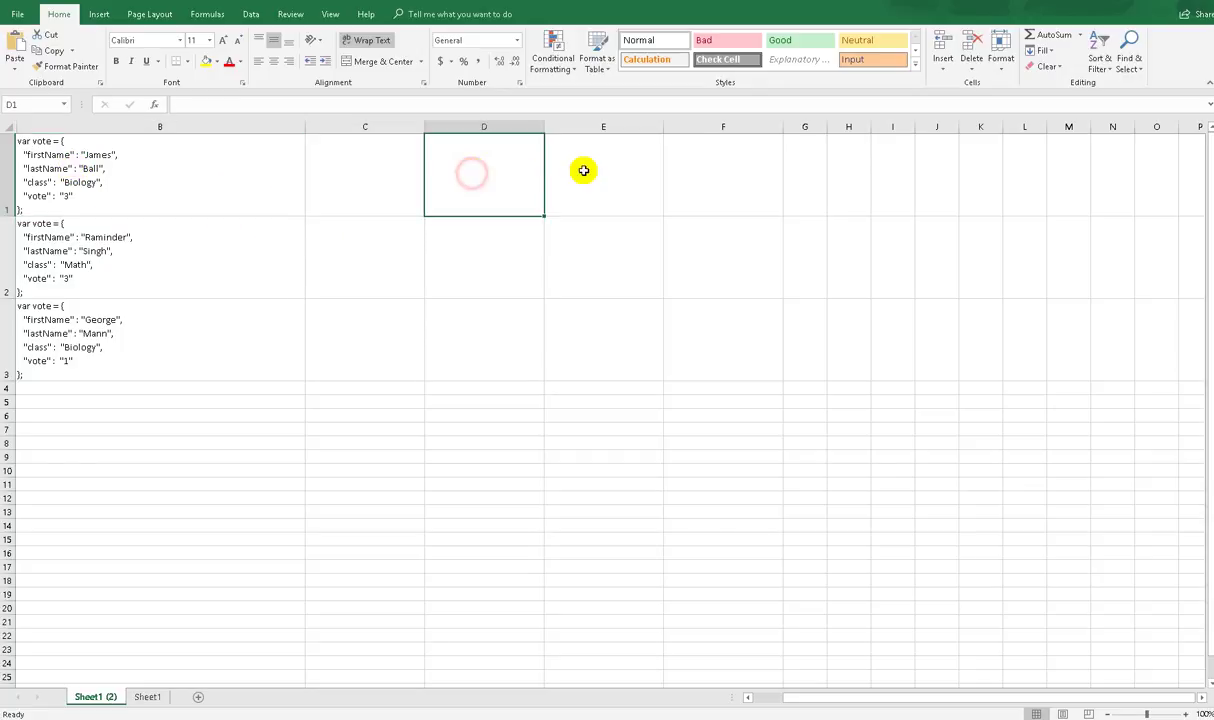
pyautogui.click(346, 172)
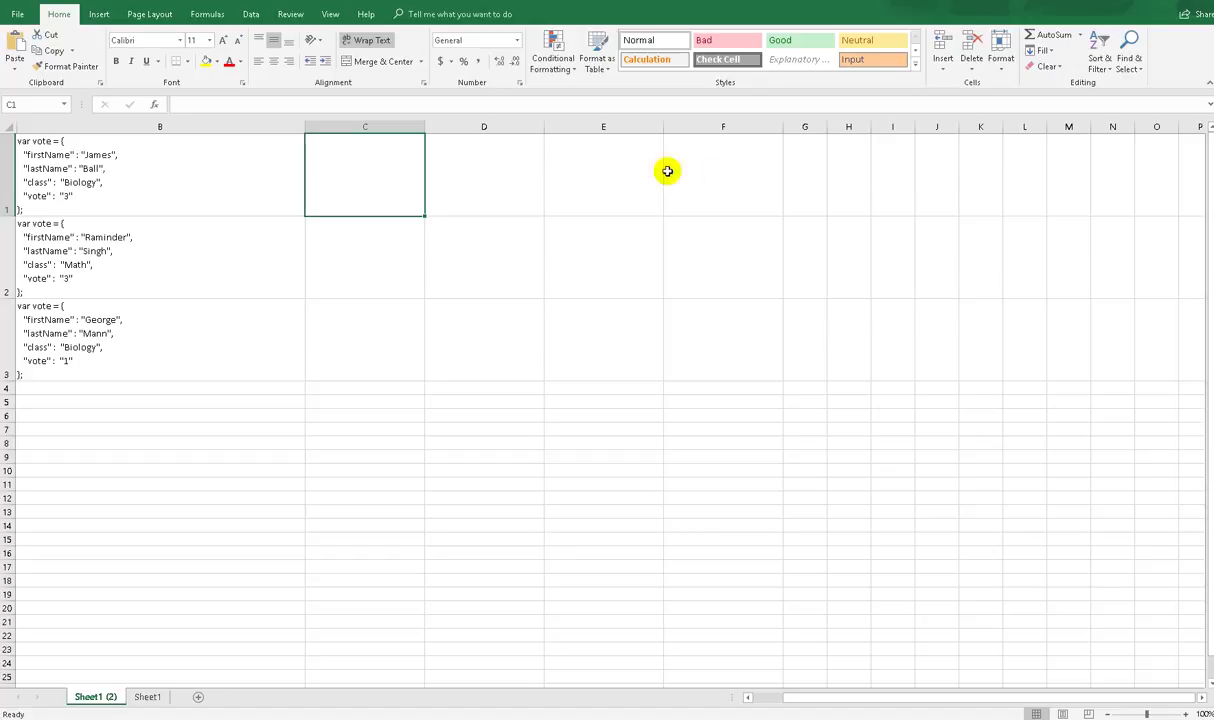
pyautogui.click(803, 180)
pyautogui.click(207, 183)
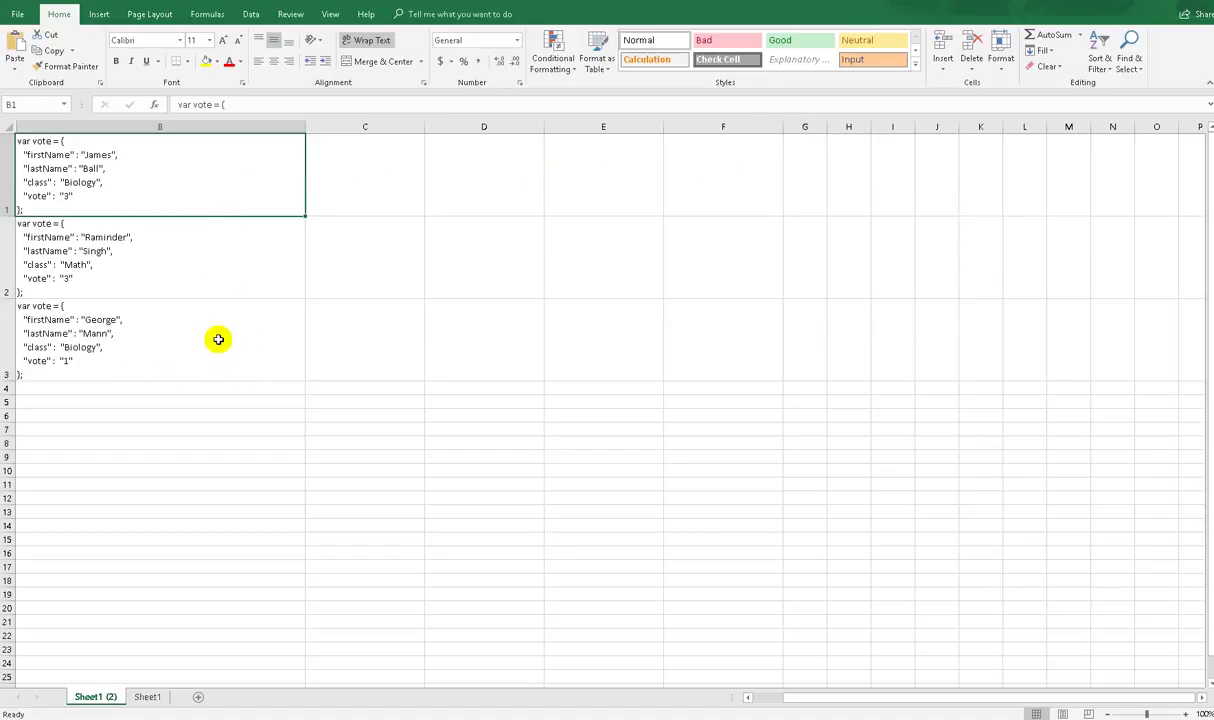
# Step: Insert a blank row 1 and enter headers firstName, lastName, Class and Vote in C1–F1
pyautogui.rightClick(5, 174)
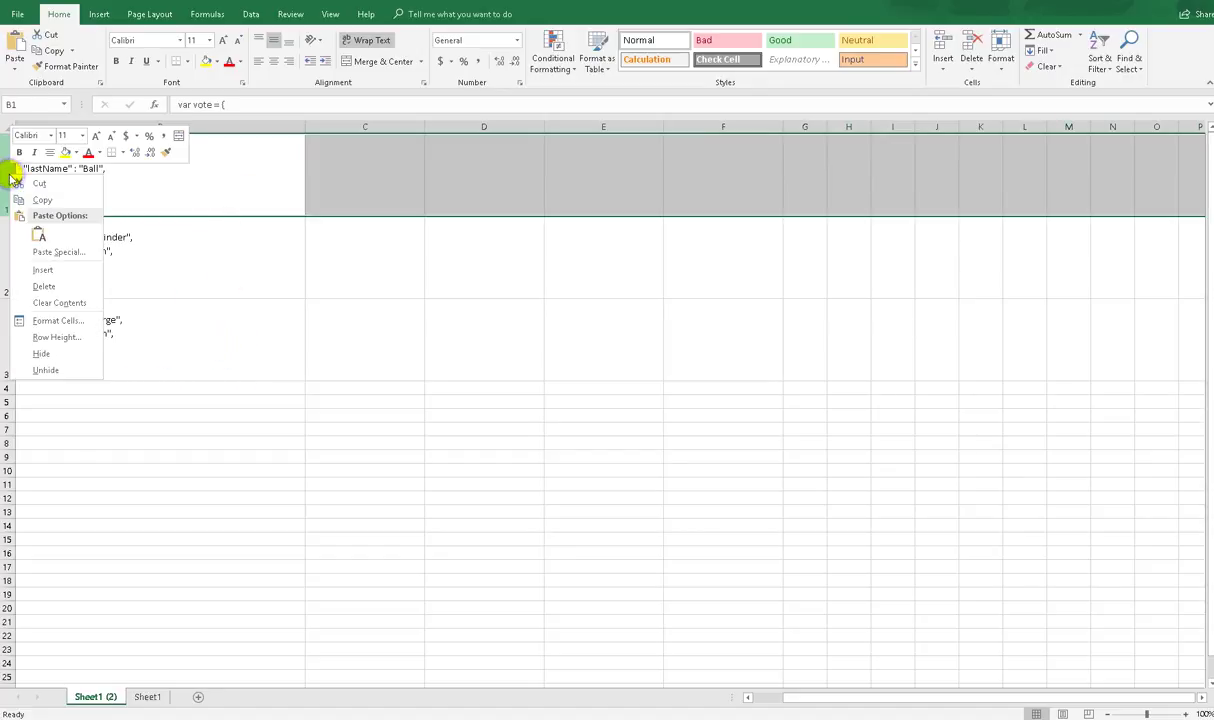
pyautogui.click(44, 270)
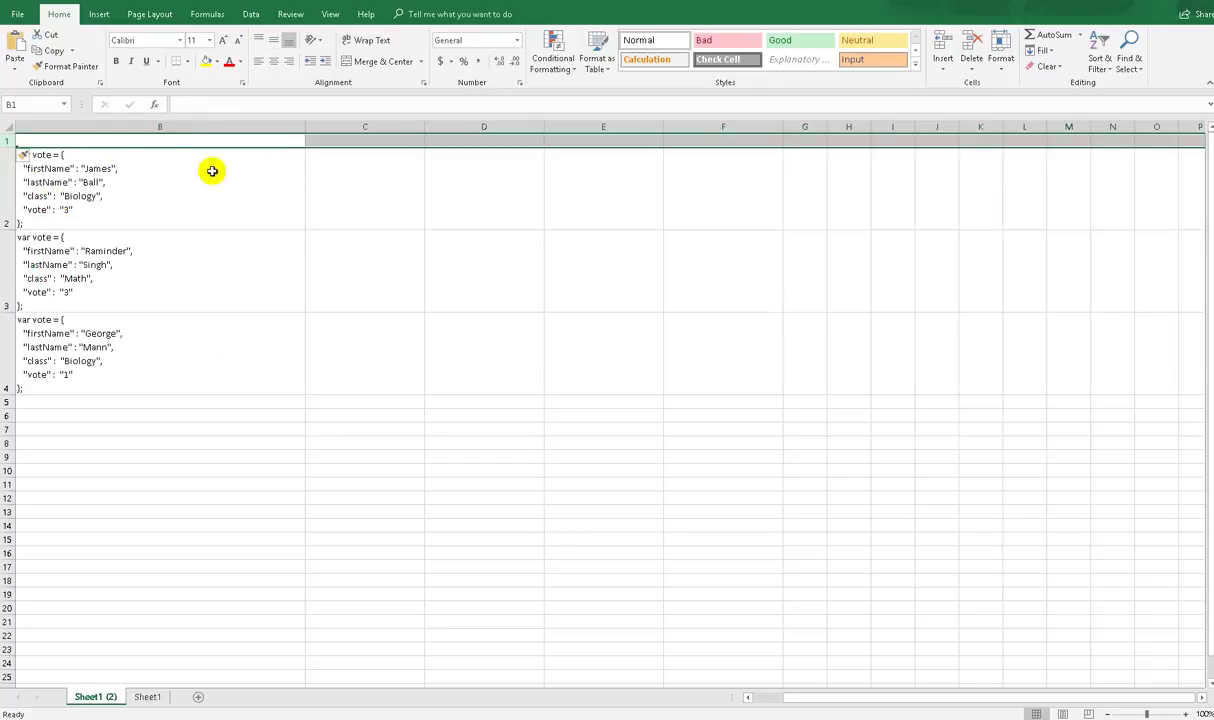
pyautogui.click(325, 139)
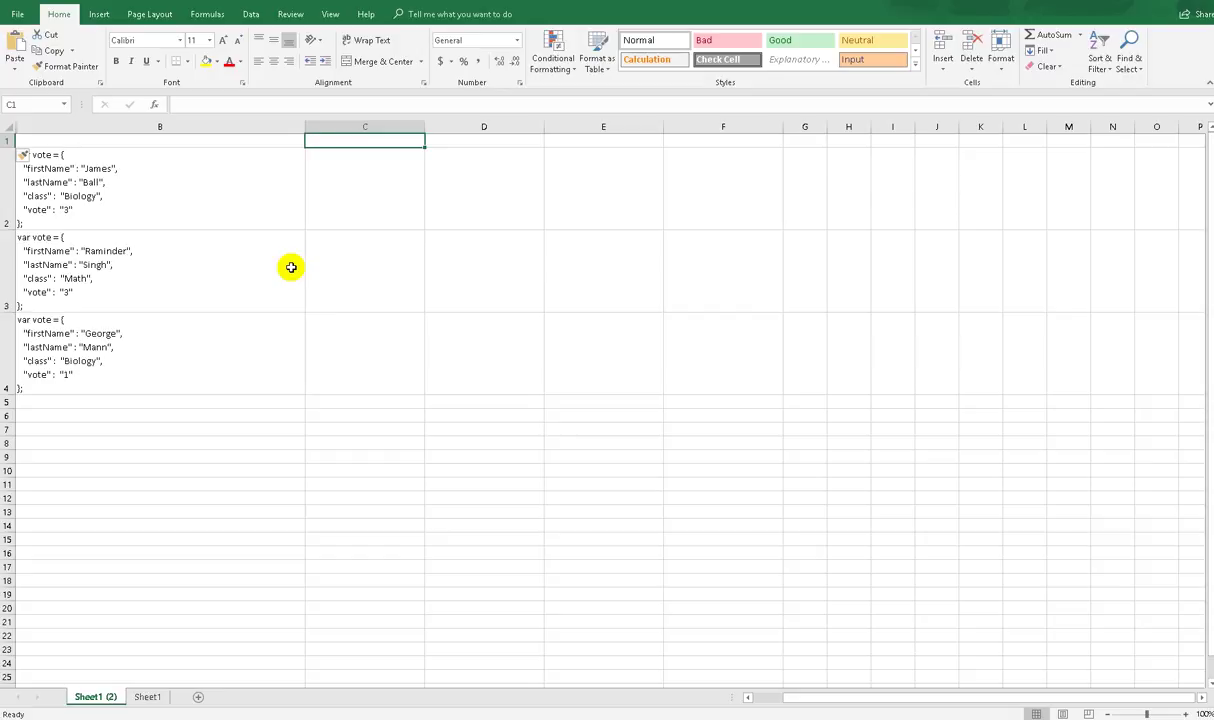
pyautogui.write('F')
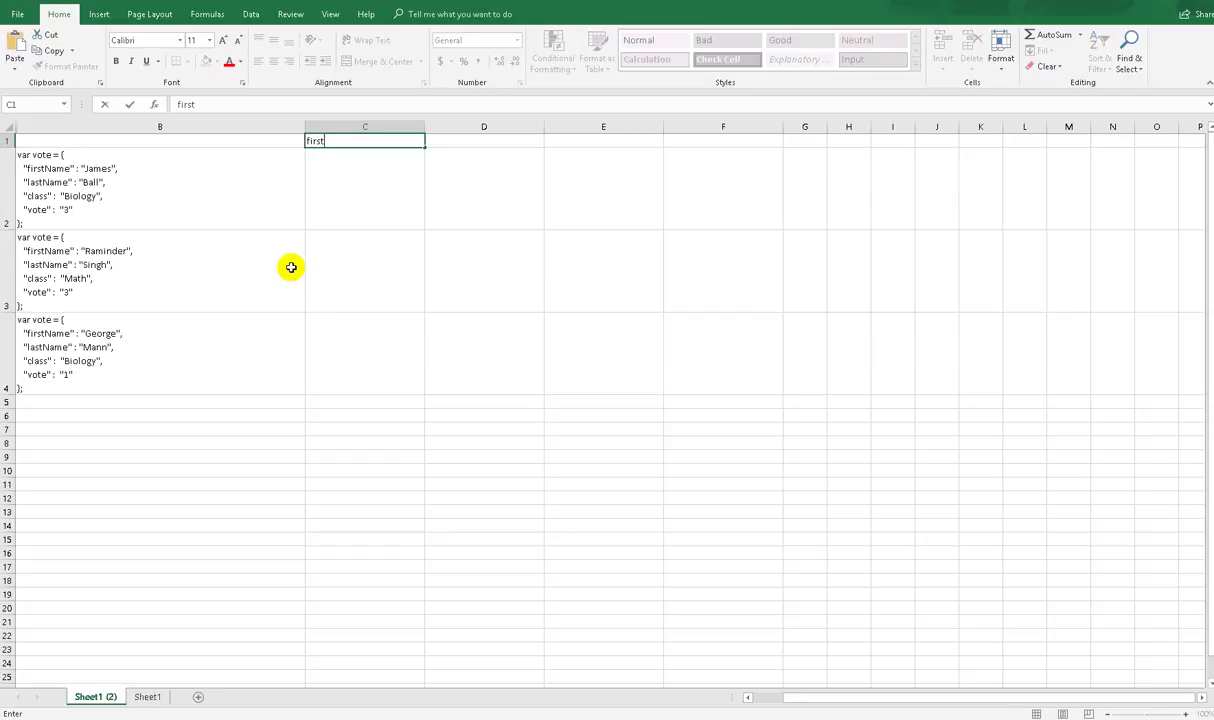
pyautogui.press('Tab')
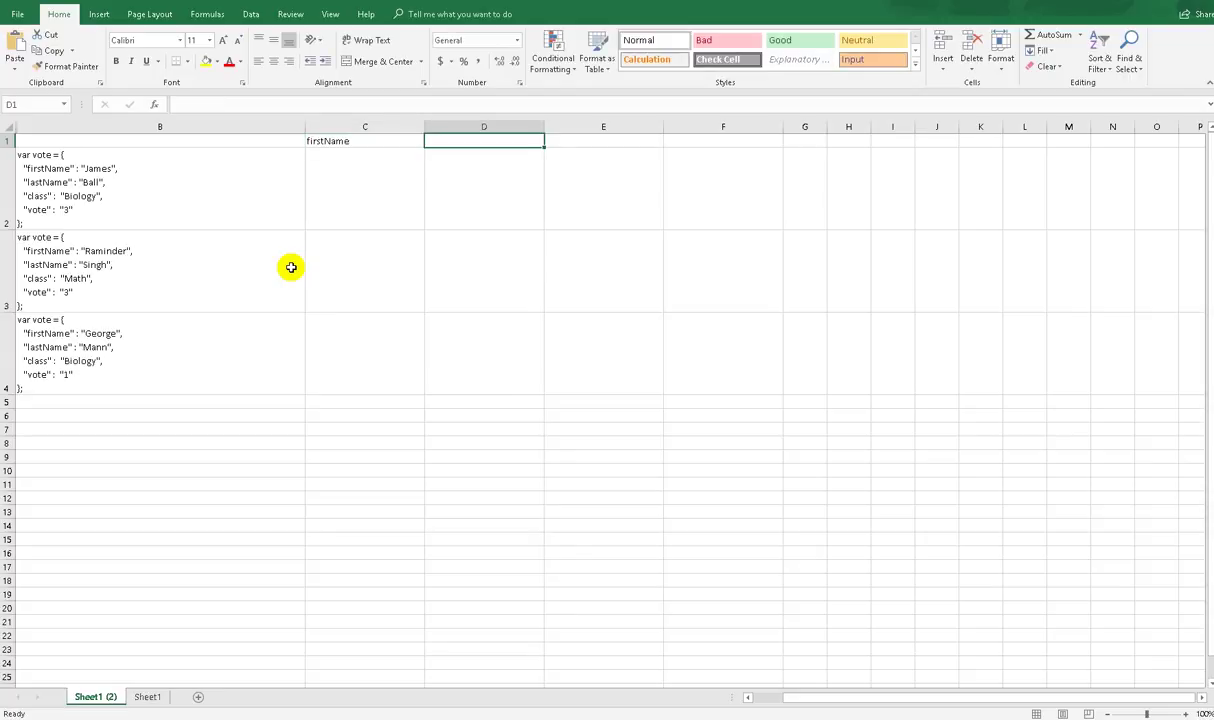
pyautogui.write('L')
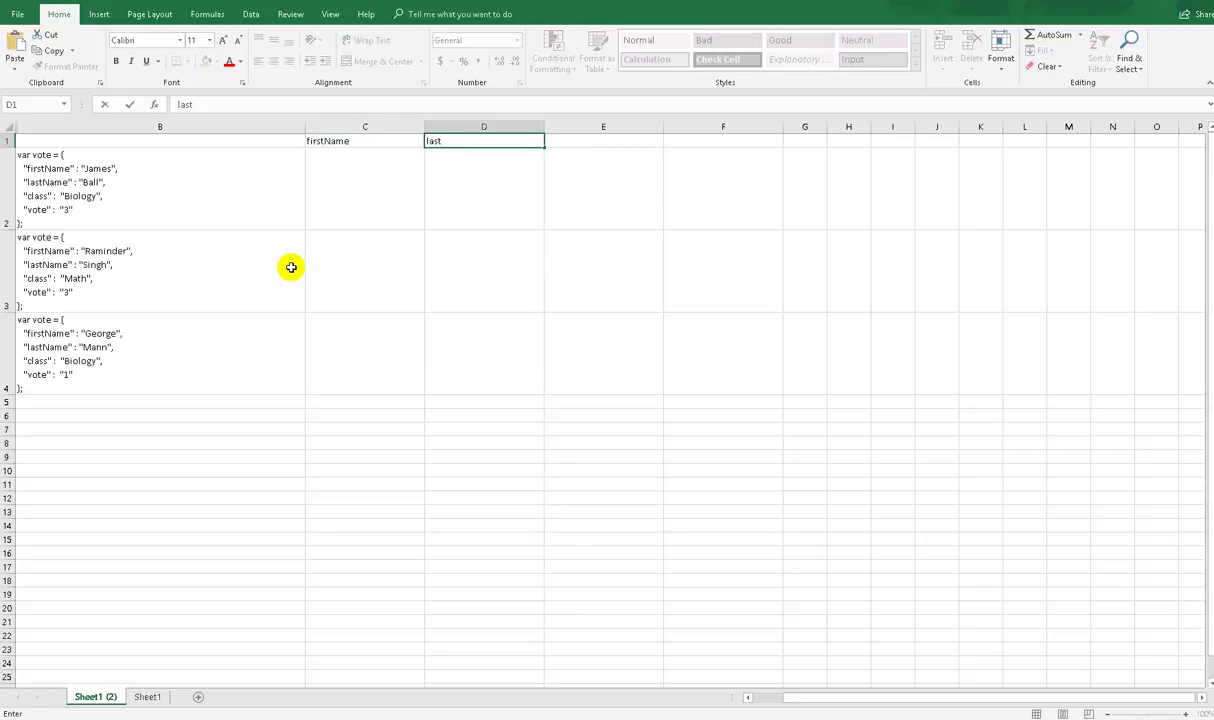
pyautogui.press('Tab')
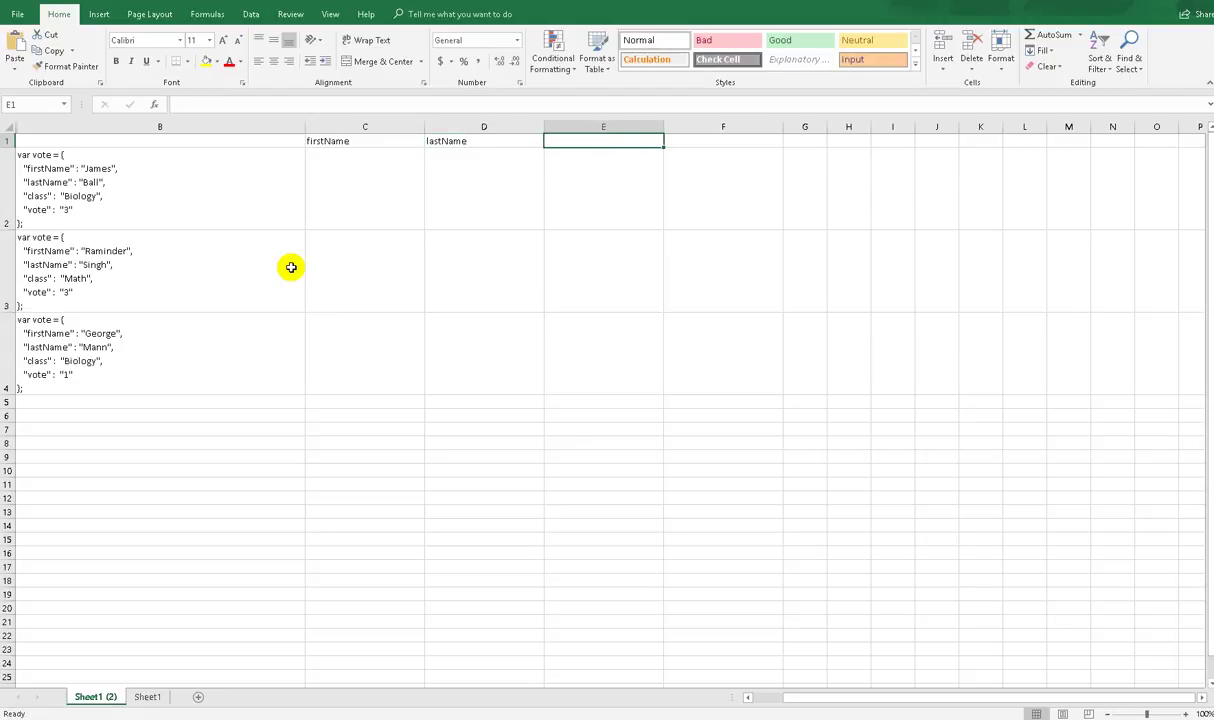
pyautogui.write('c')
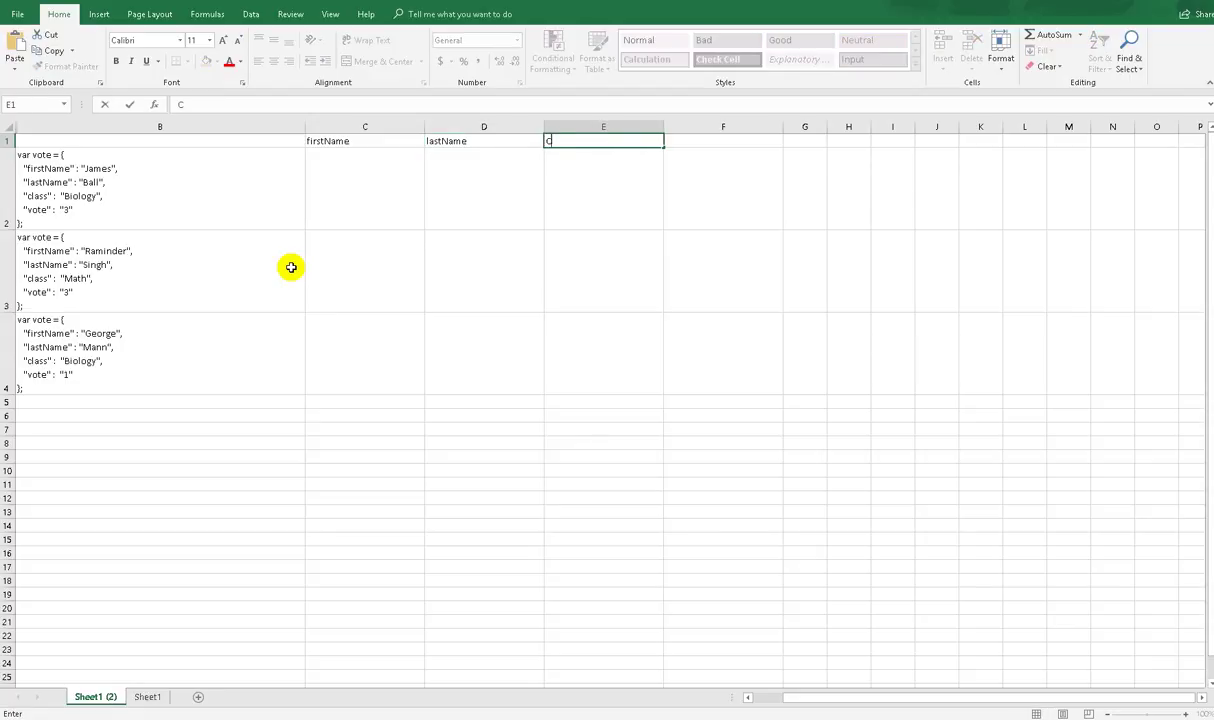
pyautogui.write('s')
pyautogui.press('Tab')
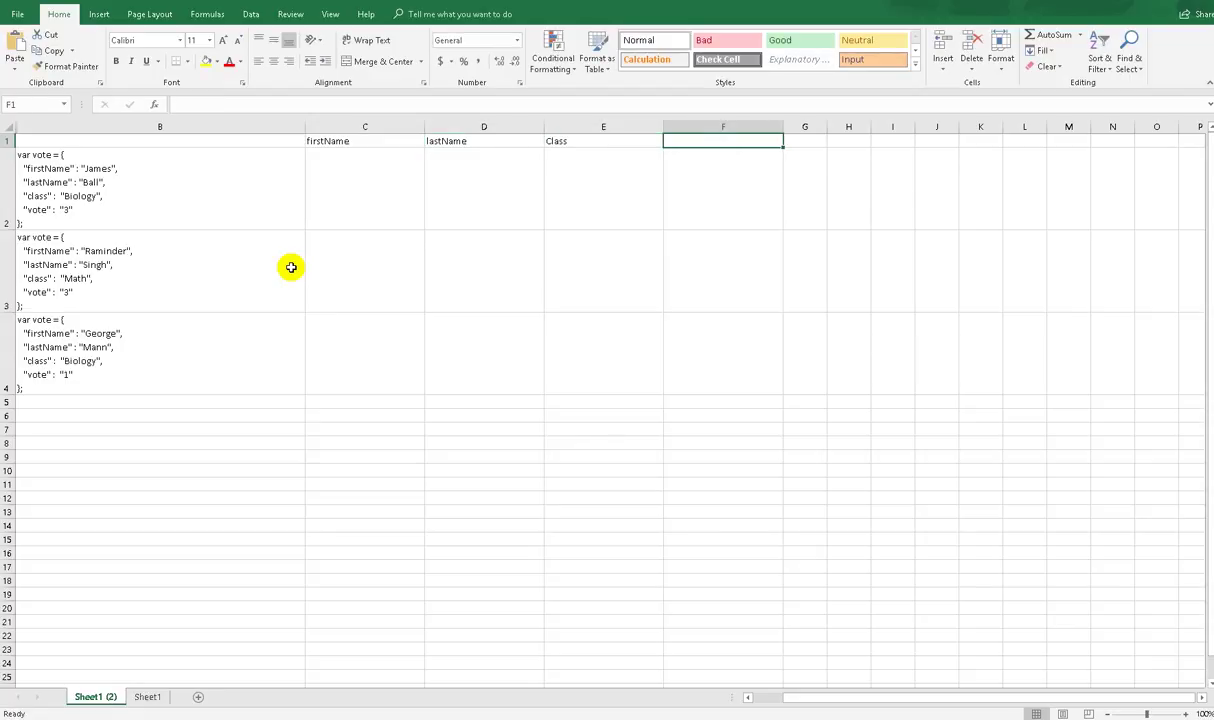
pyautogui.write('Vote')
pyautogui.press('Return')
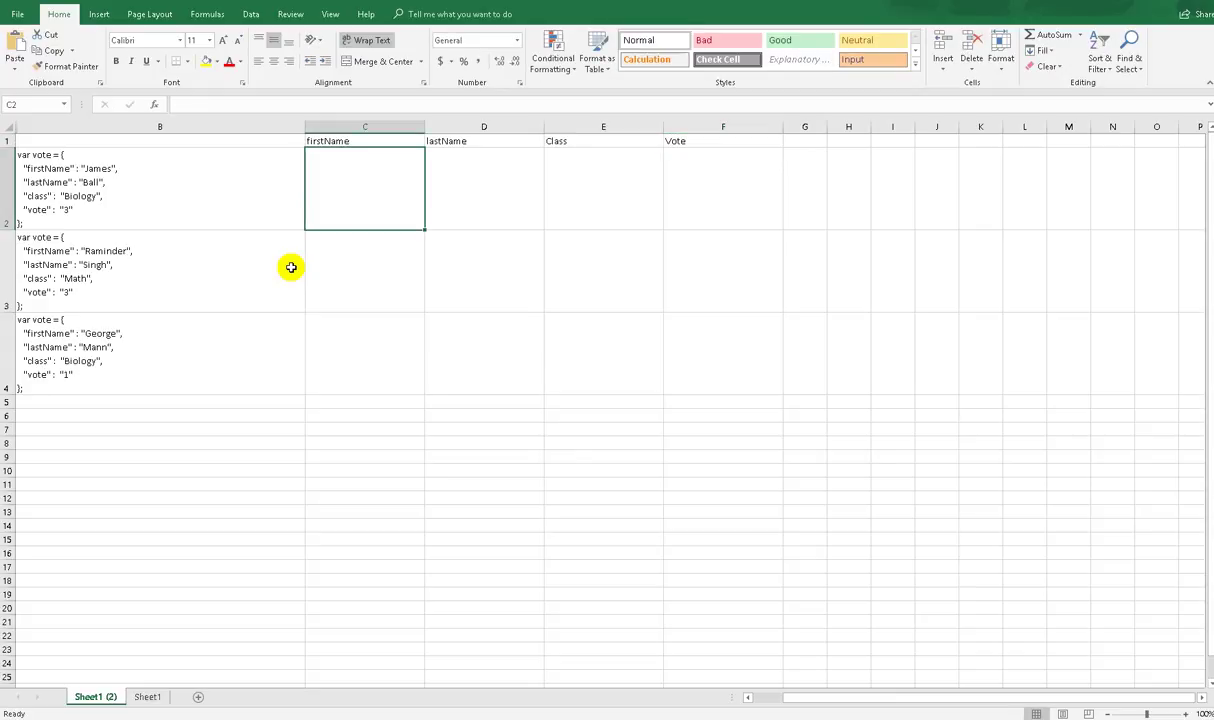
# Step: Insert another blank row above the headers, then mark the firstName label inside record B3
pyautogui.rightClick(16, 143)
pyautogui.click(47, 237)
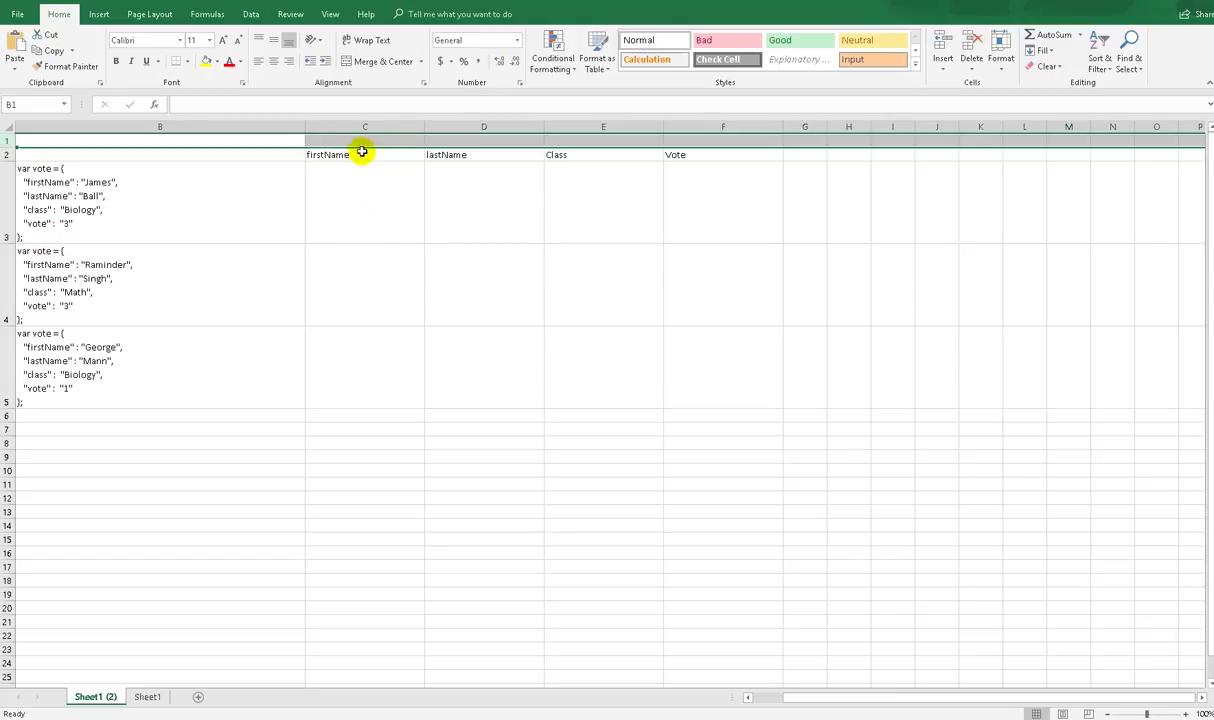
pyautogui.click(190, 191)
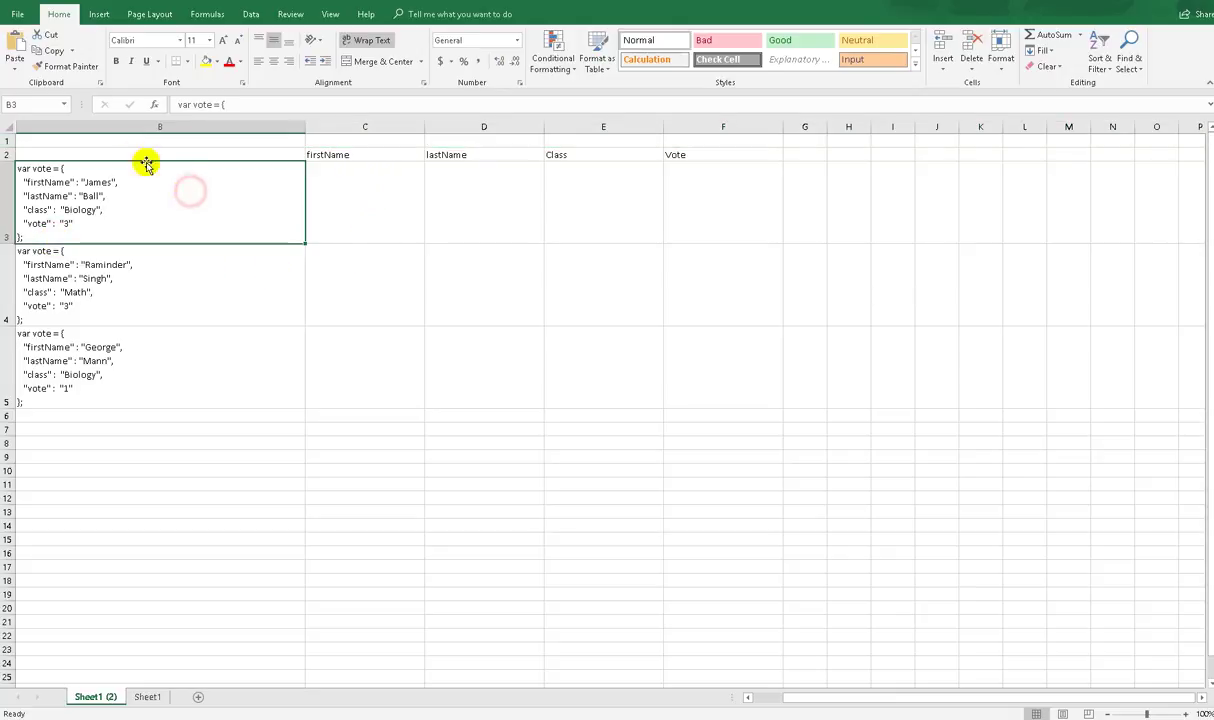
pyautogui.doubleClick(76, 184)
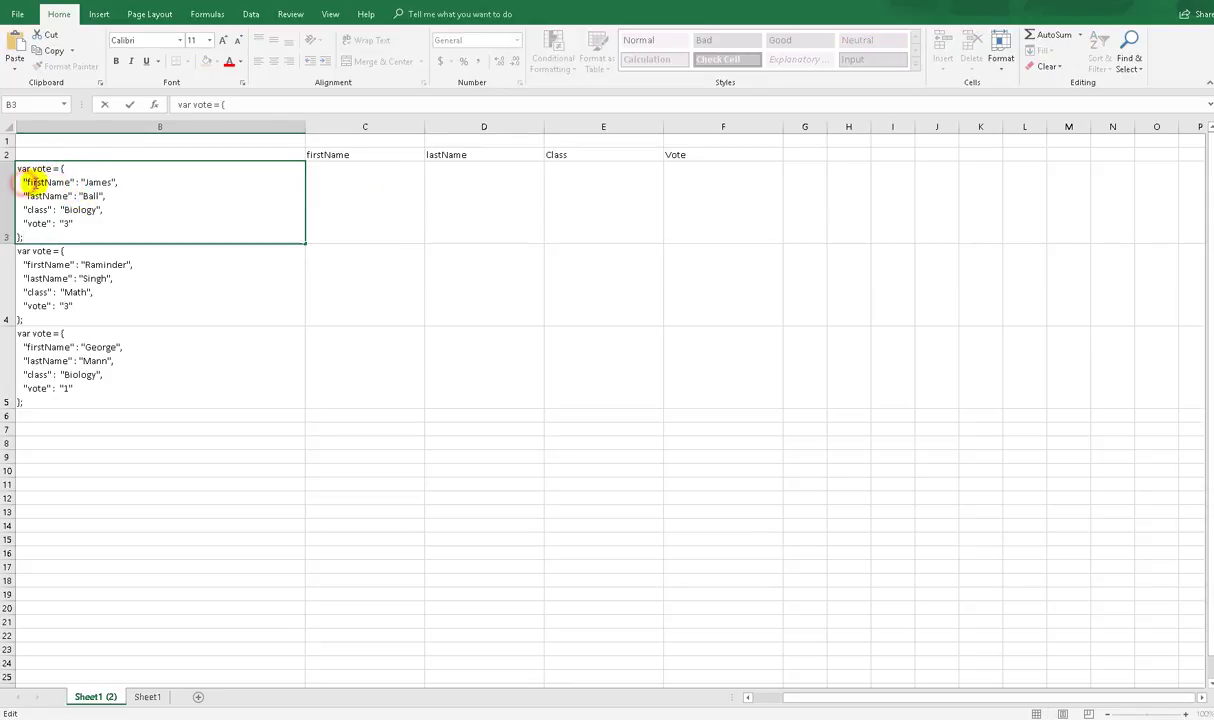
pyautogui.moveTo(24, 182); pyautogui.dragTo(79, 180)
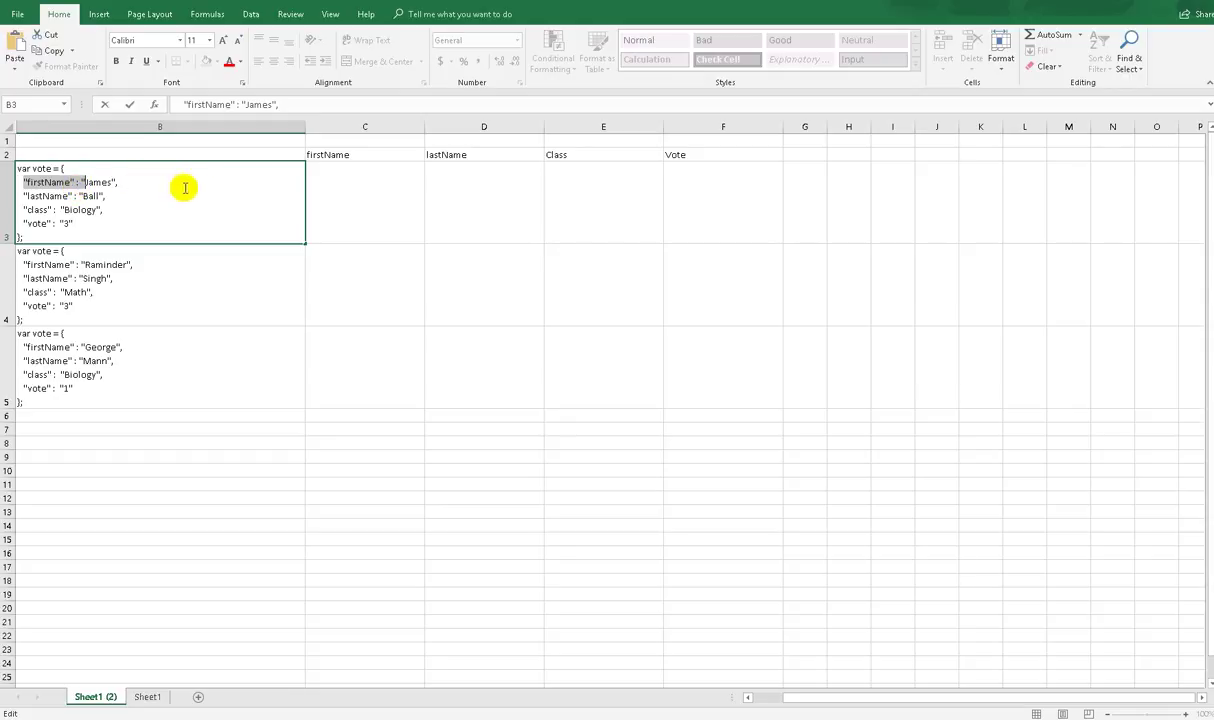
# Step: Put the "firstName" : " and "lastName" : " key labels into C1 and D1
pyautogui.press('Escape')
pyautogui.doubleClick(322, 140)
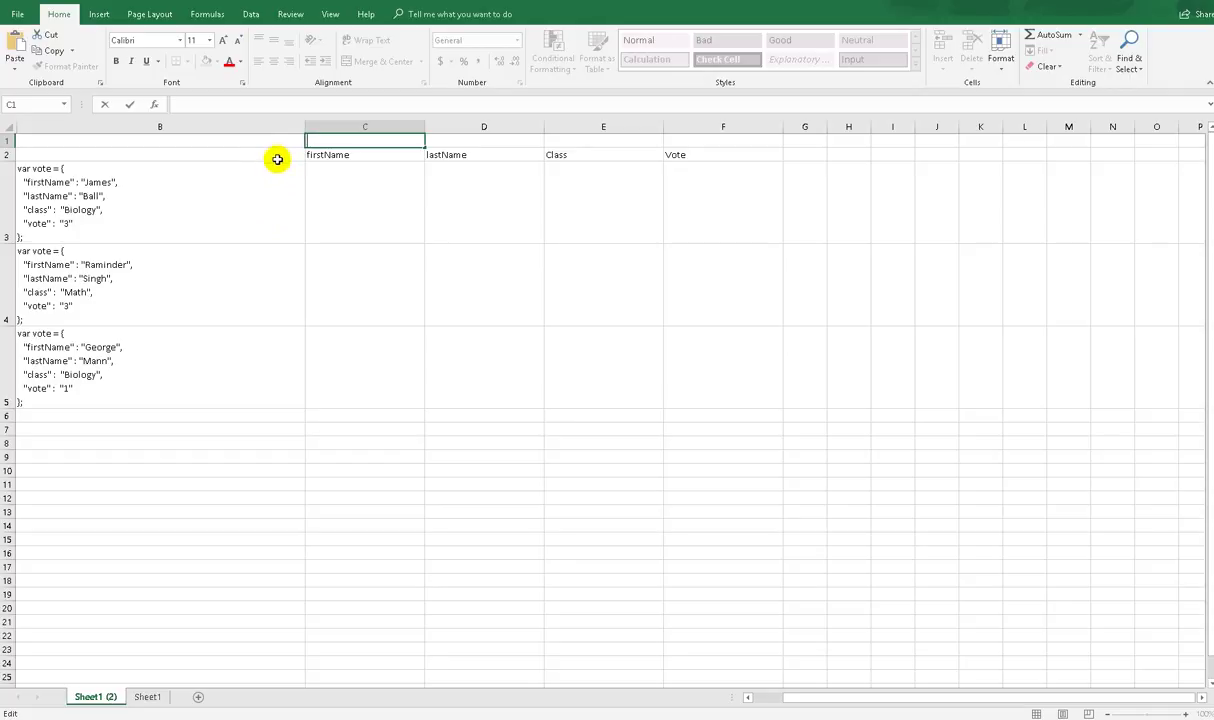
pyautogui.write('"firstName" : "')
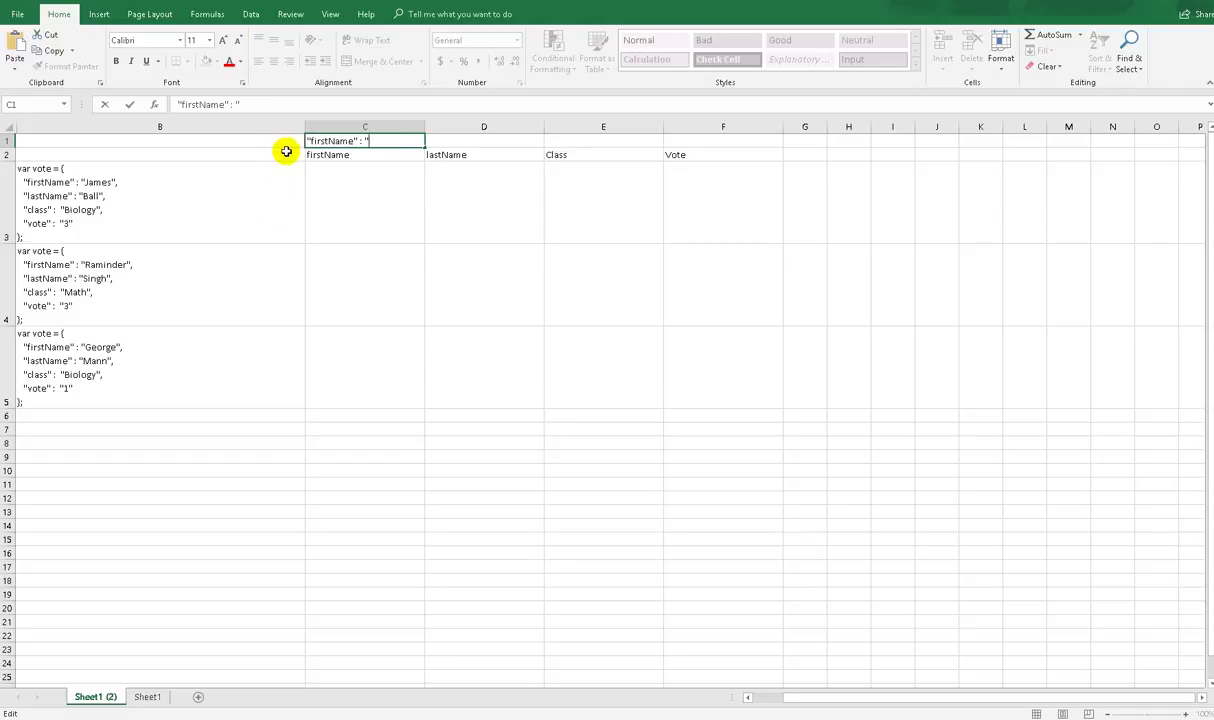
pyautogui.click(128, 205)
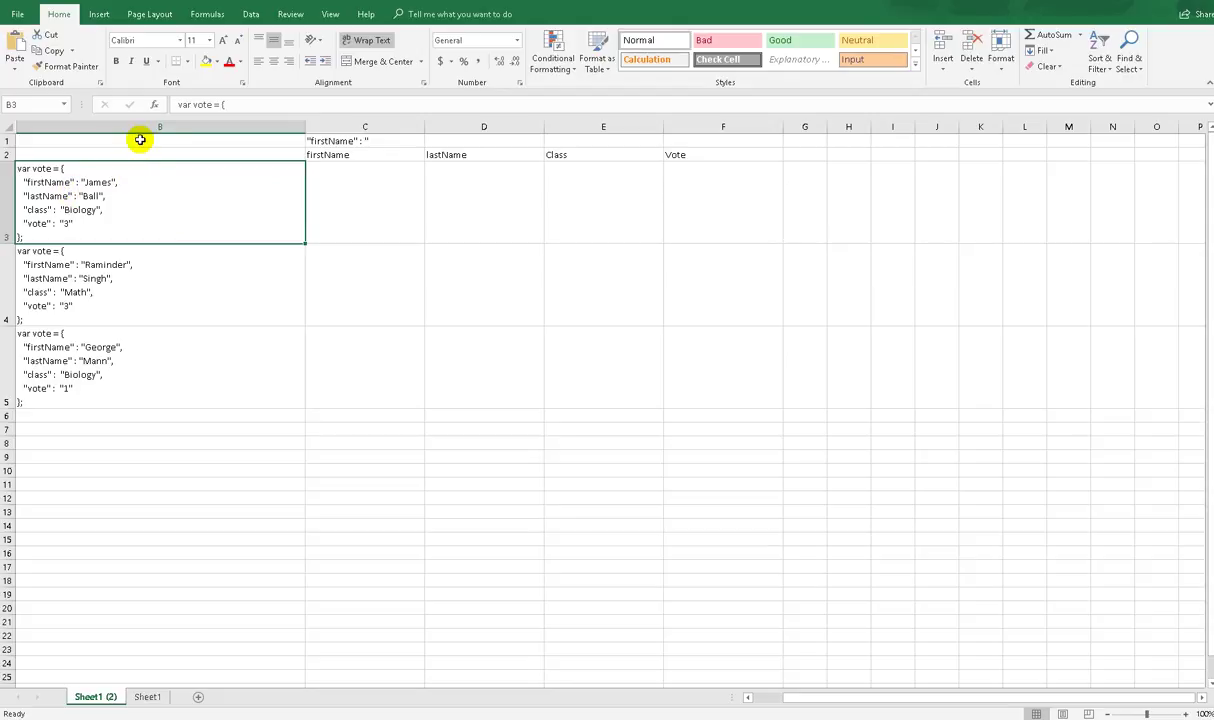
pyautogui.doubleClick(88, 197)
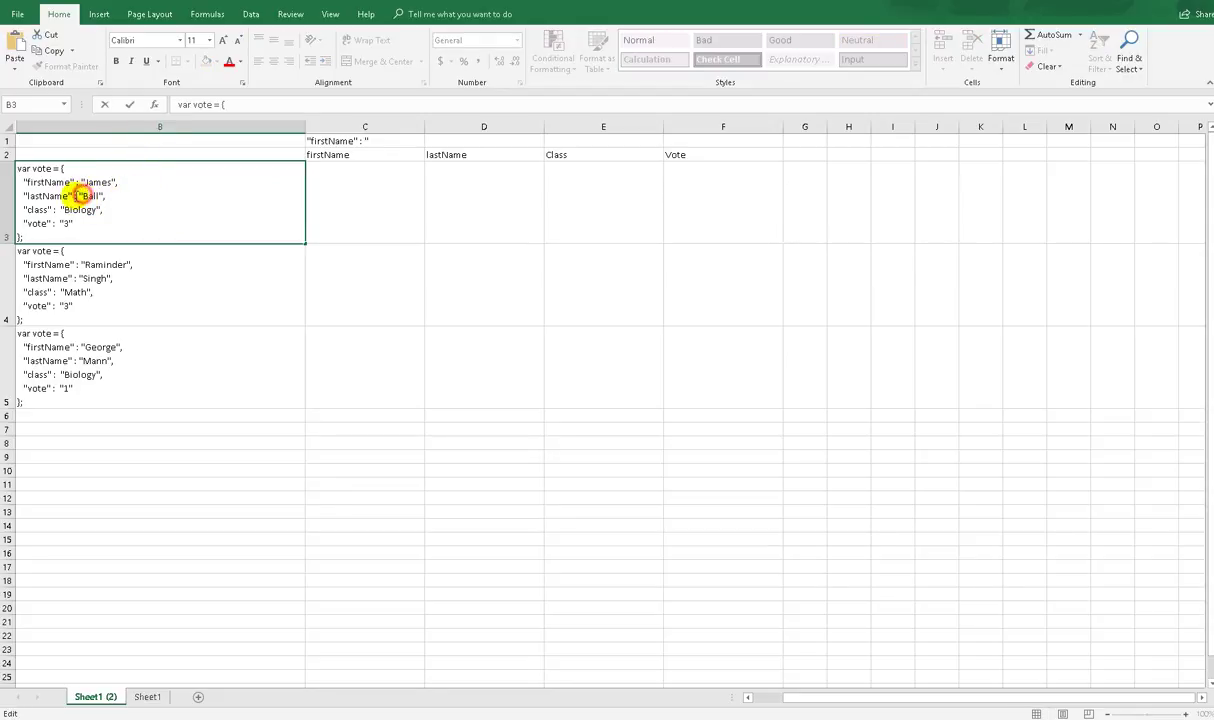
pyautogui.moveTo(81, 196); pyautogui.dragTo(27, 197)
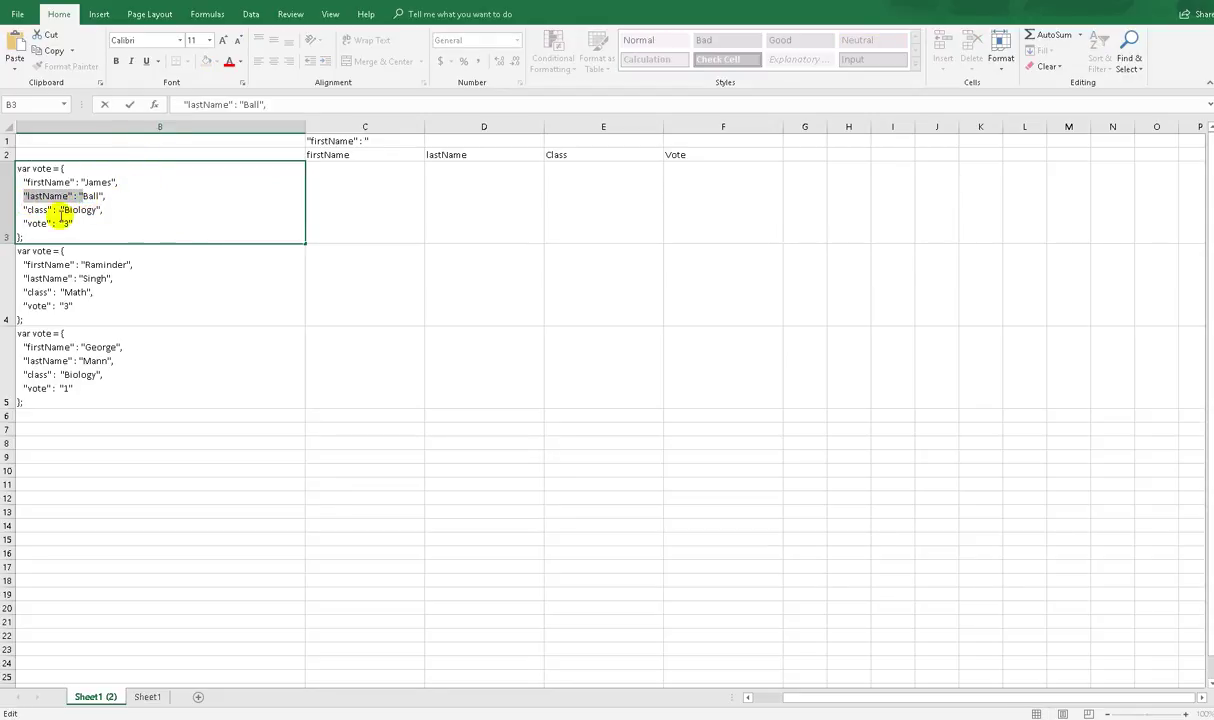
pyautogui.press('Escape')
pyautogui.doubleClick(475, 143)
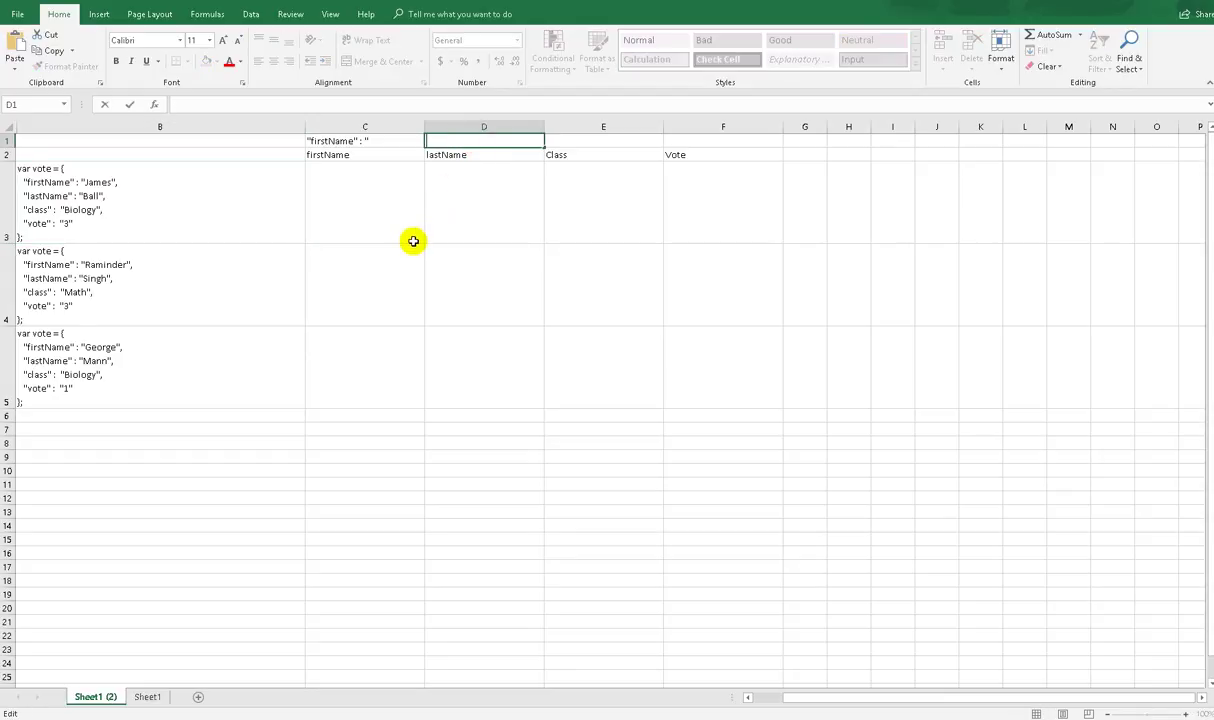
pyautogui.write('"lastName" : "')
pyautogui.press('Tab')
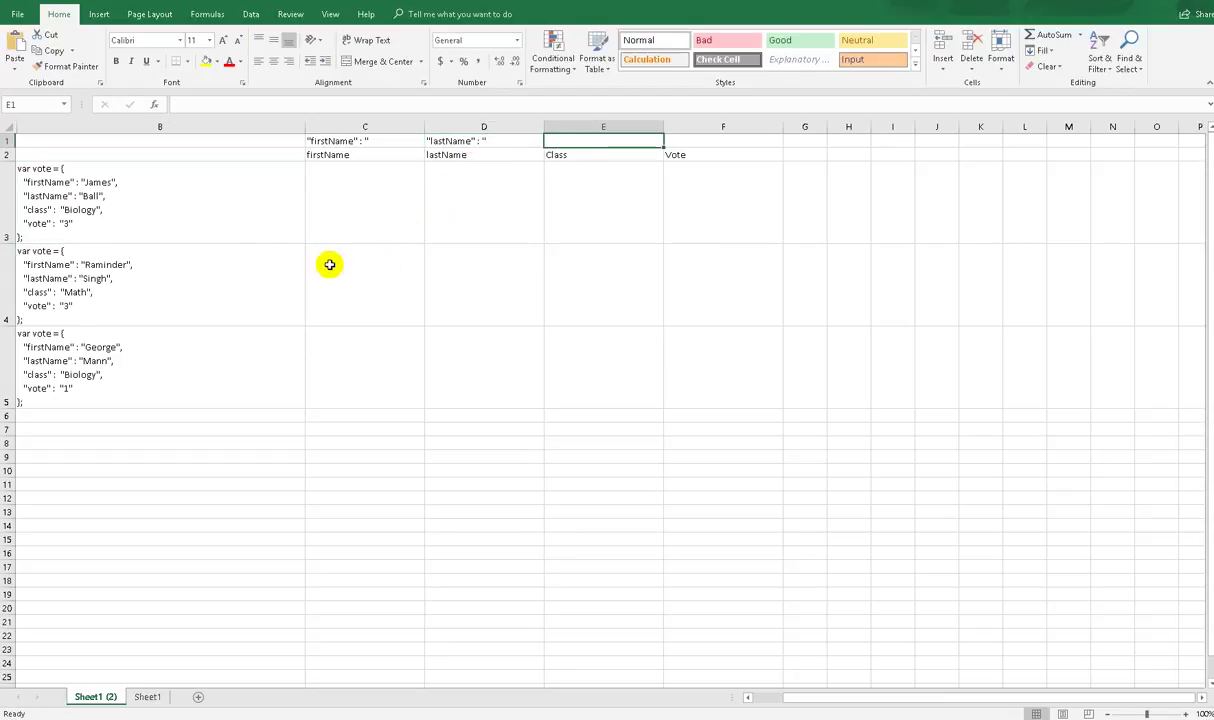
# Step: Put the "class" : " and "vote" : " key labels into E1 and F1
pyautogui.click(141, 204)
pyautogui.click(205, 104)
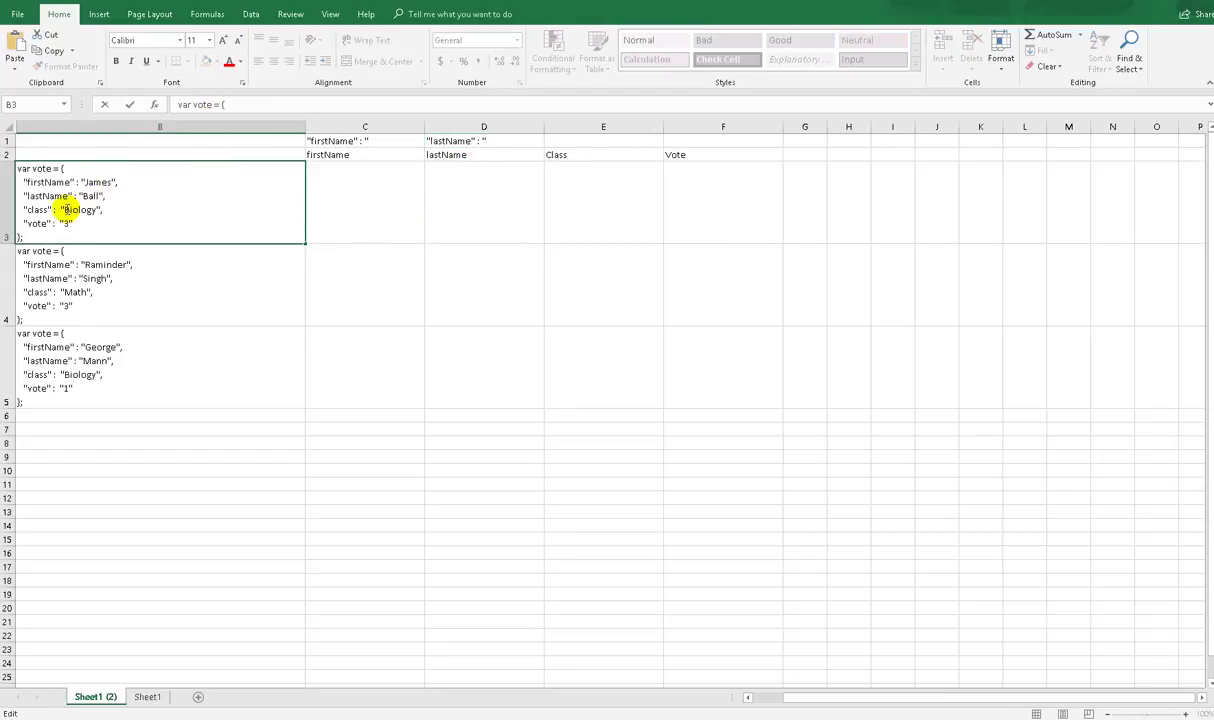
pyautogui.moveTo(63, 209); pyautogui.dragTo(24, 209)
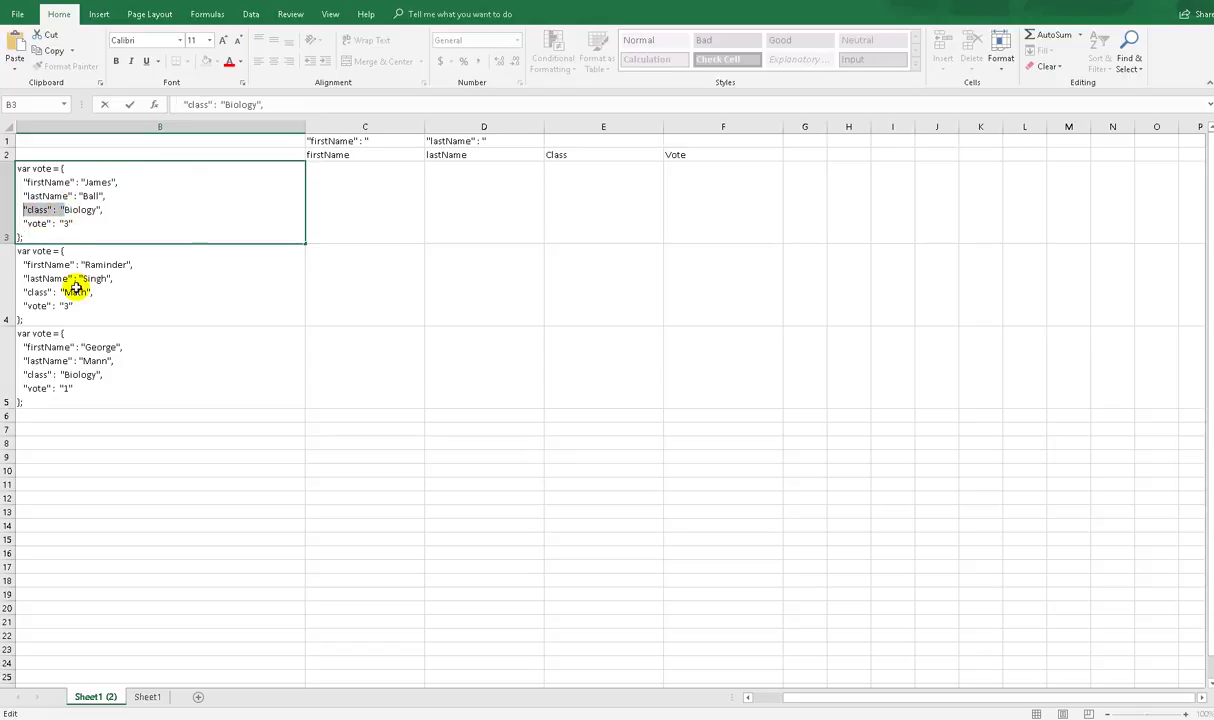
pyautogui.press('Escape')
pyautogui.click(561, 141)
pyautogui.hotkey('ctrl', 'v')
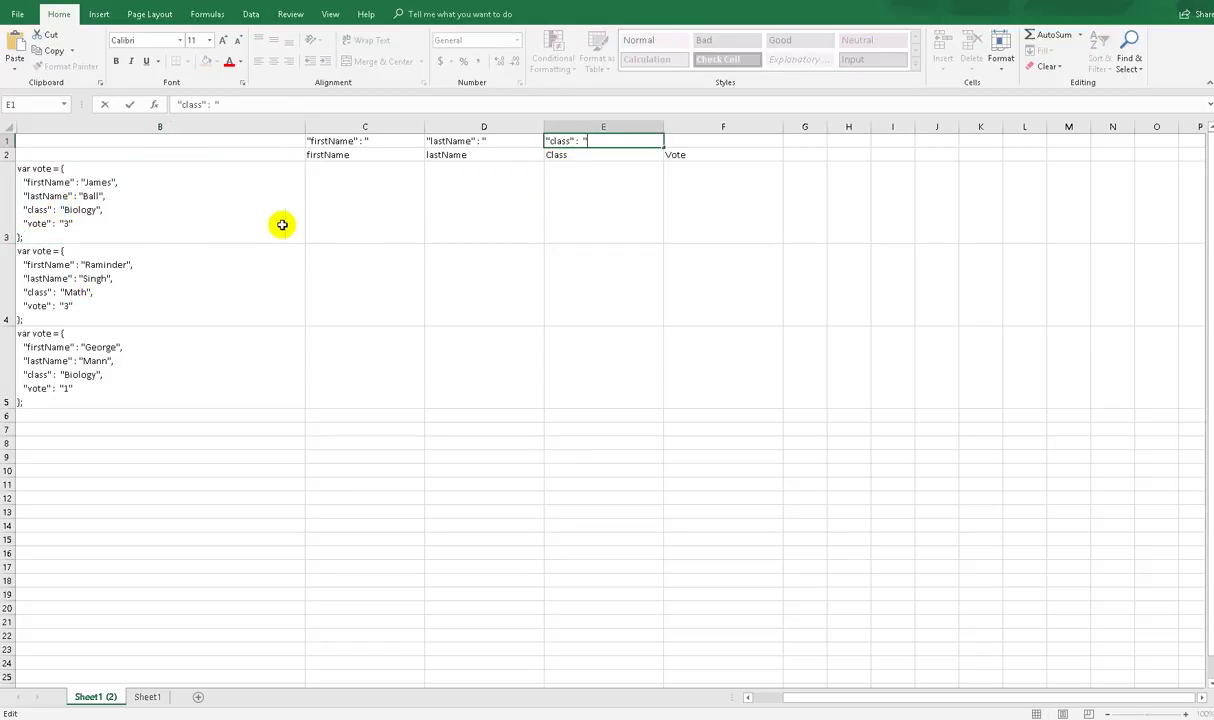
pyautogui.click(148, 221)
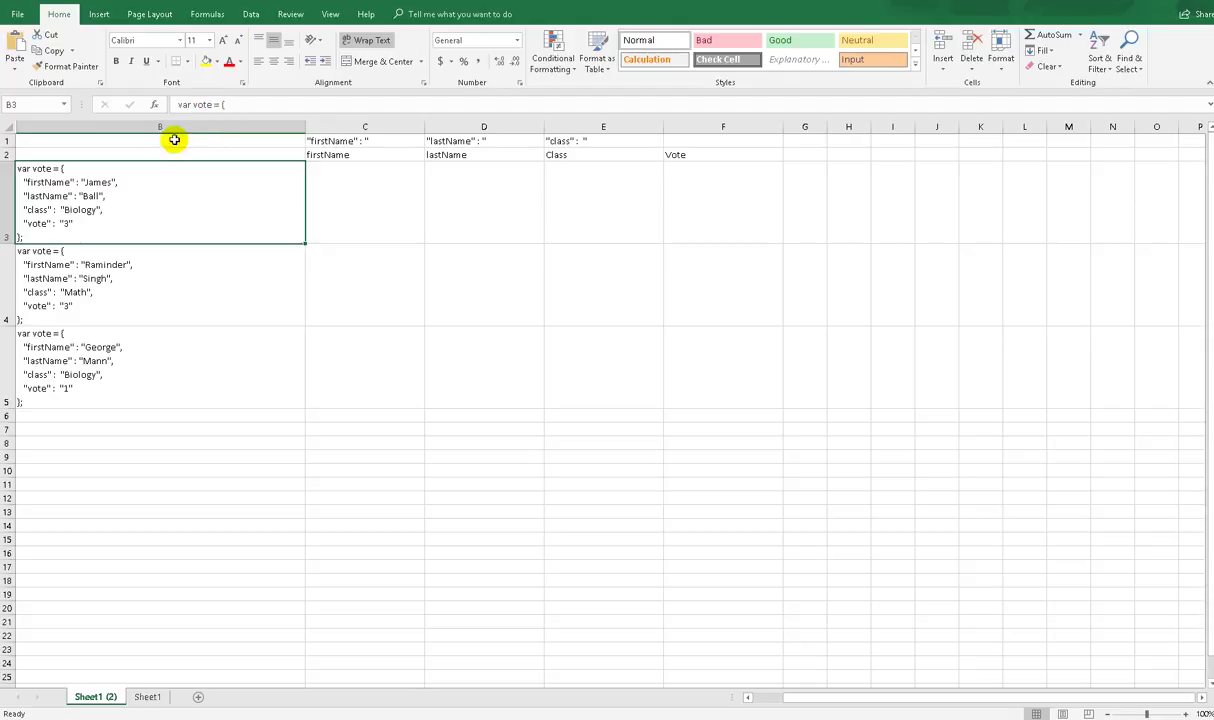
pyautogui.doubleClick(84, 222)
pyautogui.moveTo(54, 222); pyautogui.dragTo(14, 222)
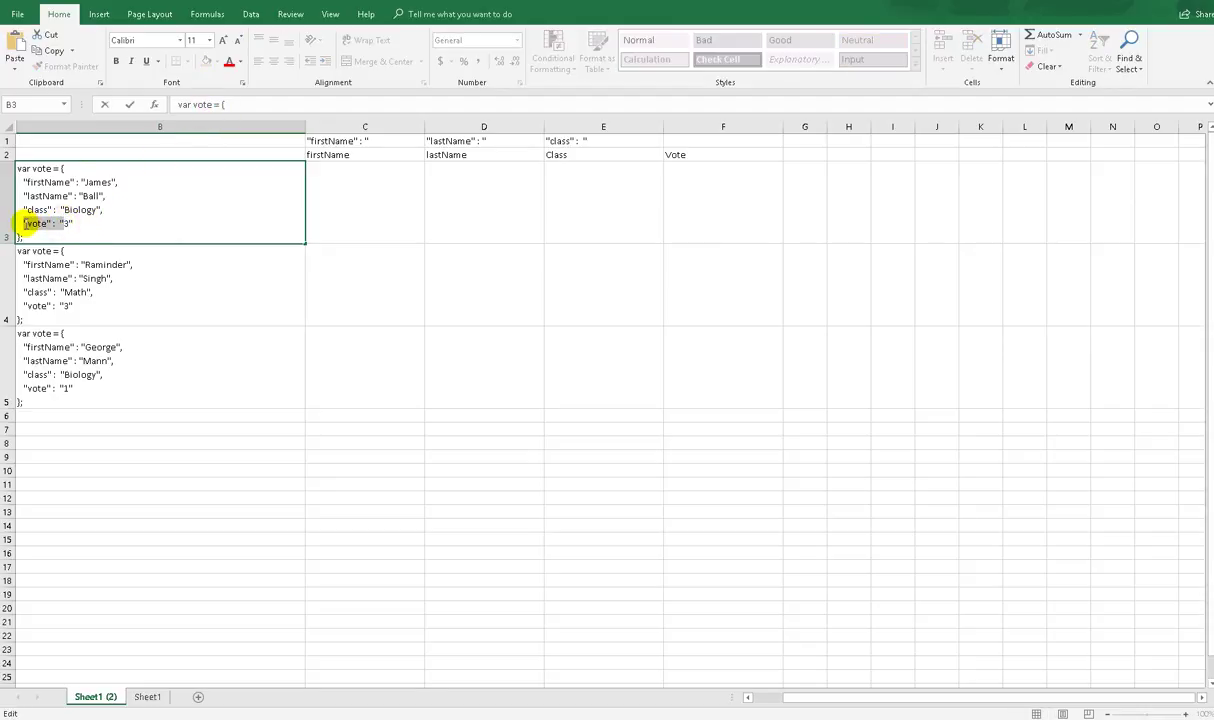
pyautogui.click(706, 141)
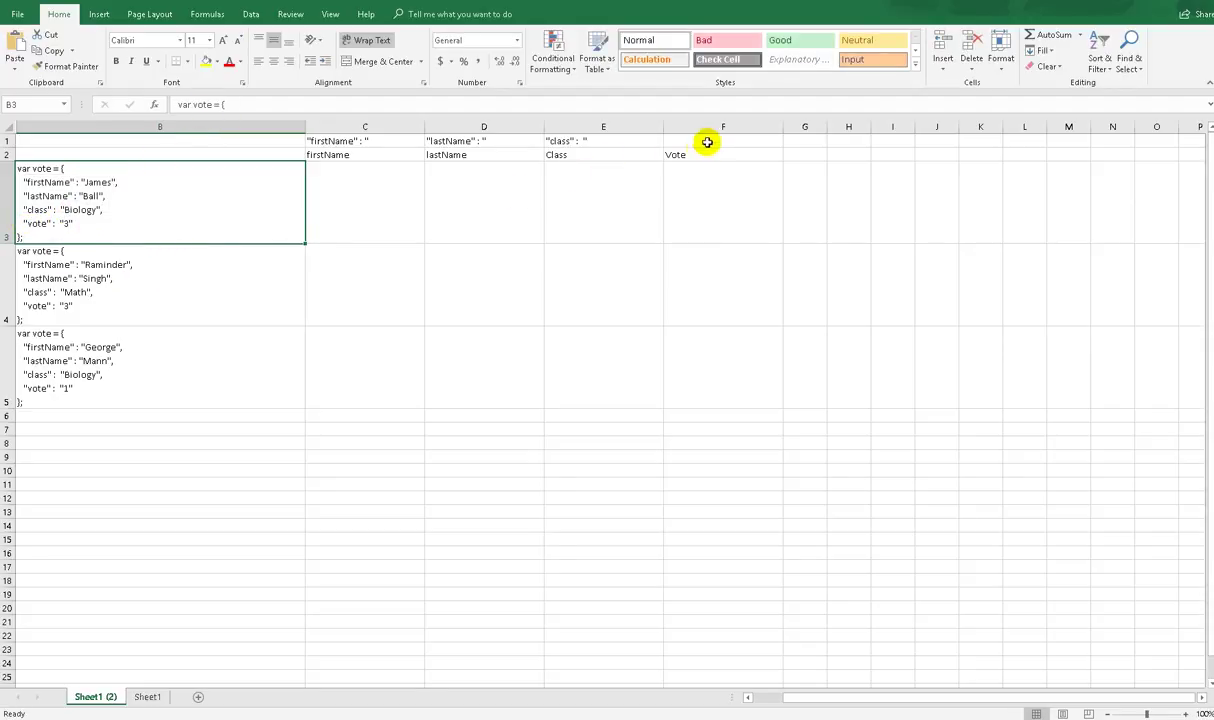
pyautogui.write('"vote" : "')
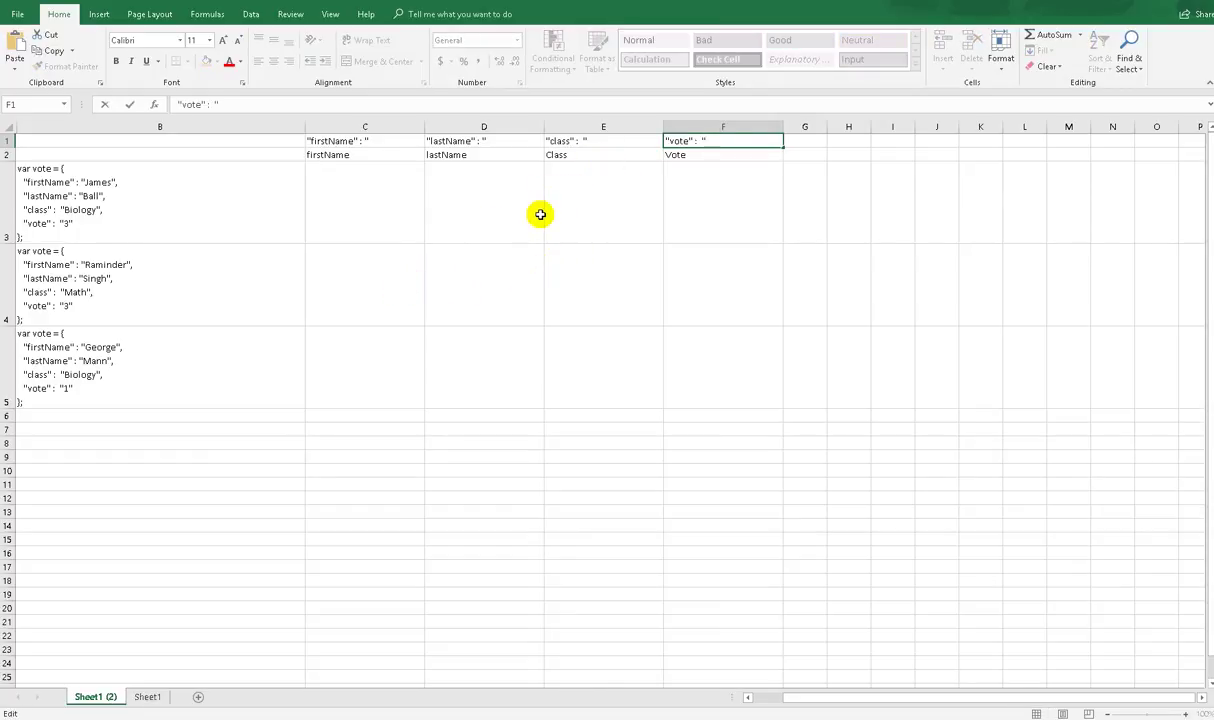
pyautogui.press('Return')
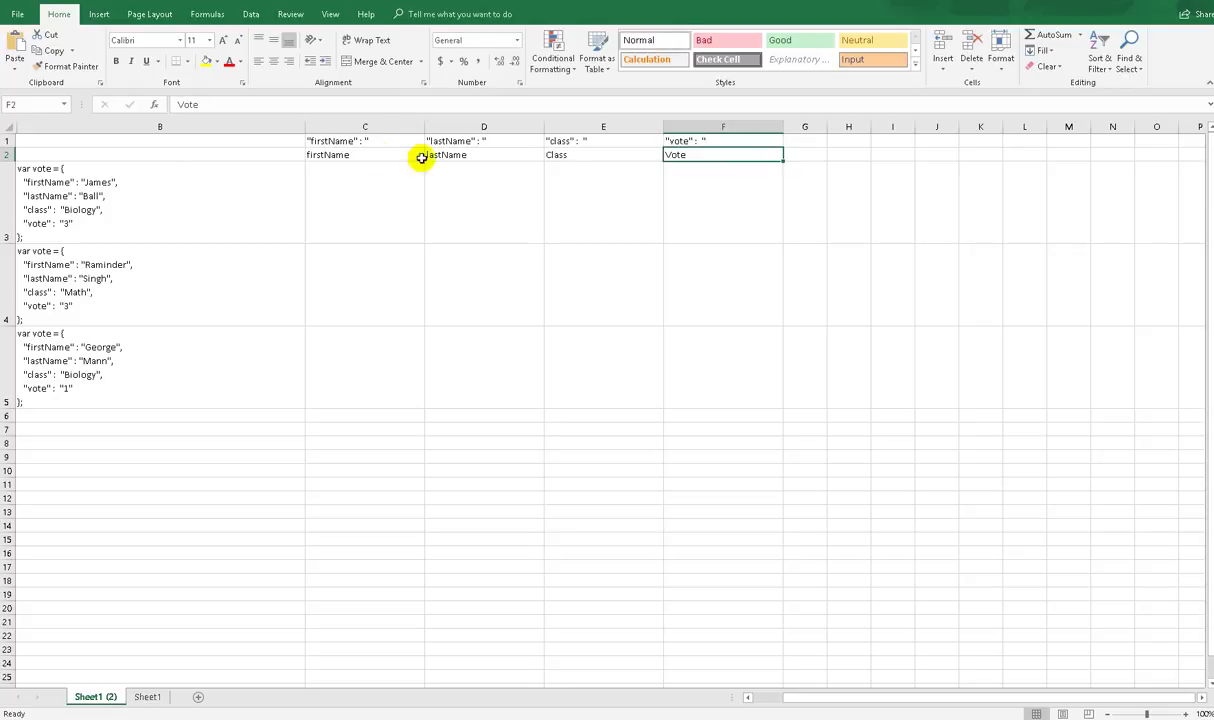
# Step: Check the key labels in C1, E1 and F1, then select B1
pyautogui.click(360, 141)
pyautogui.click(606, 141)
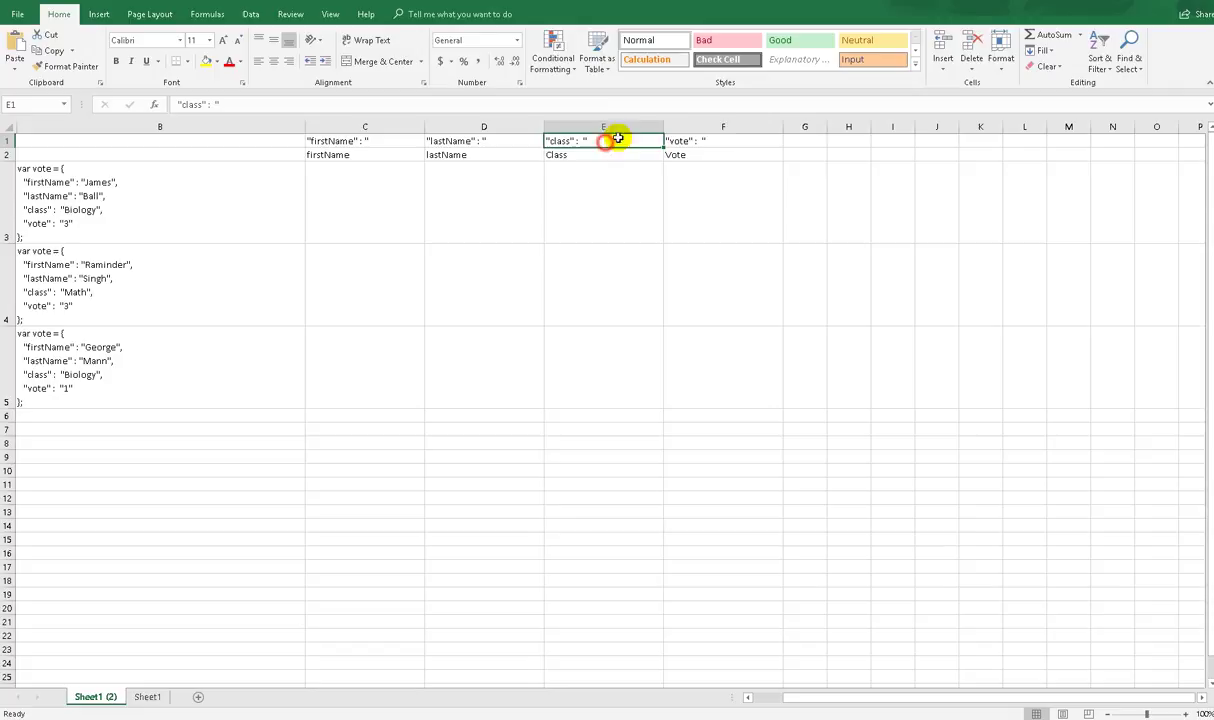
pyautogui.click(714, 139)
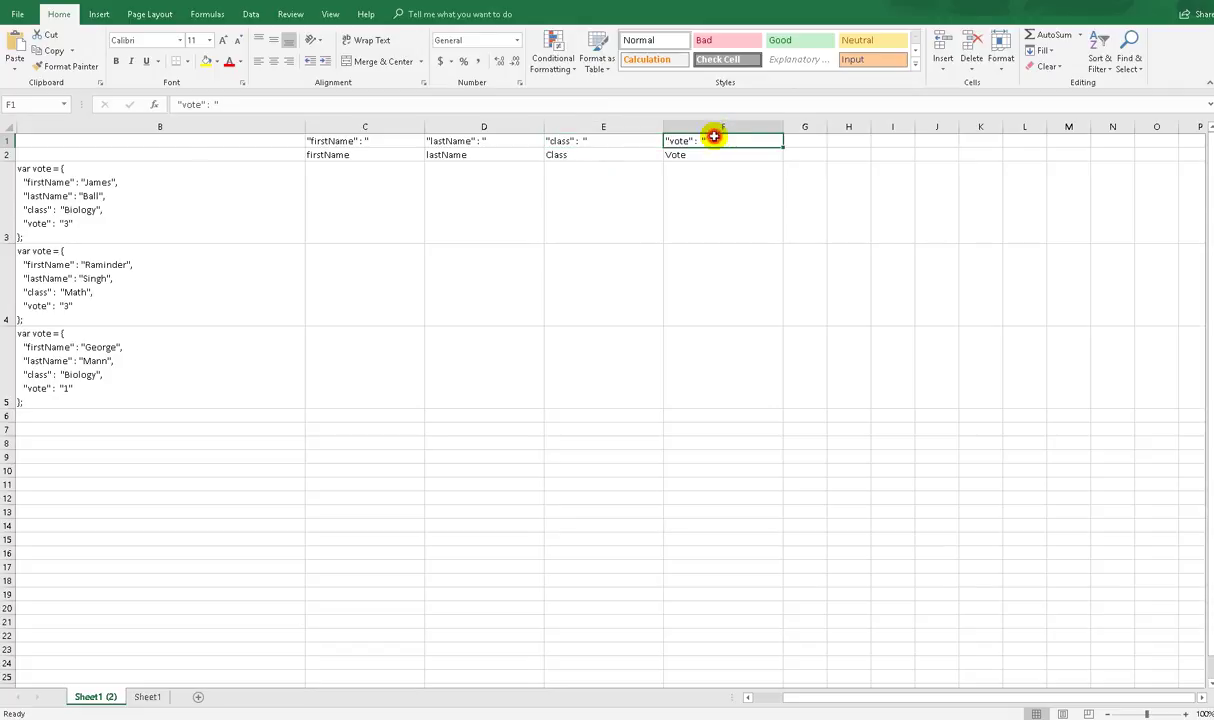
pyautogui.click(228, 140)
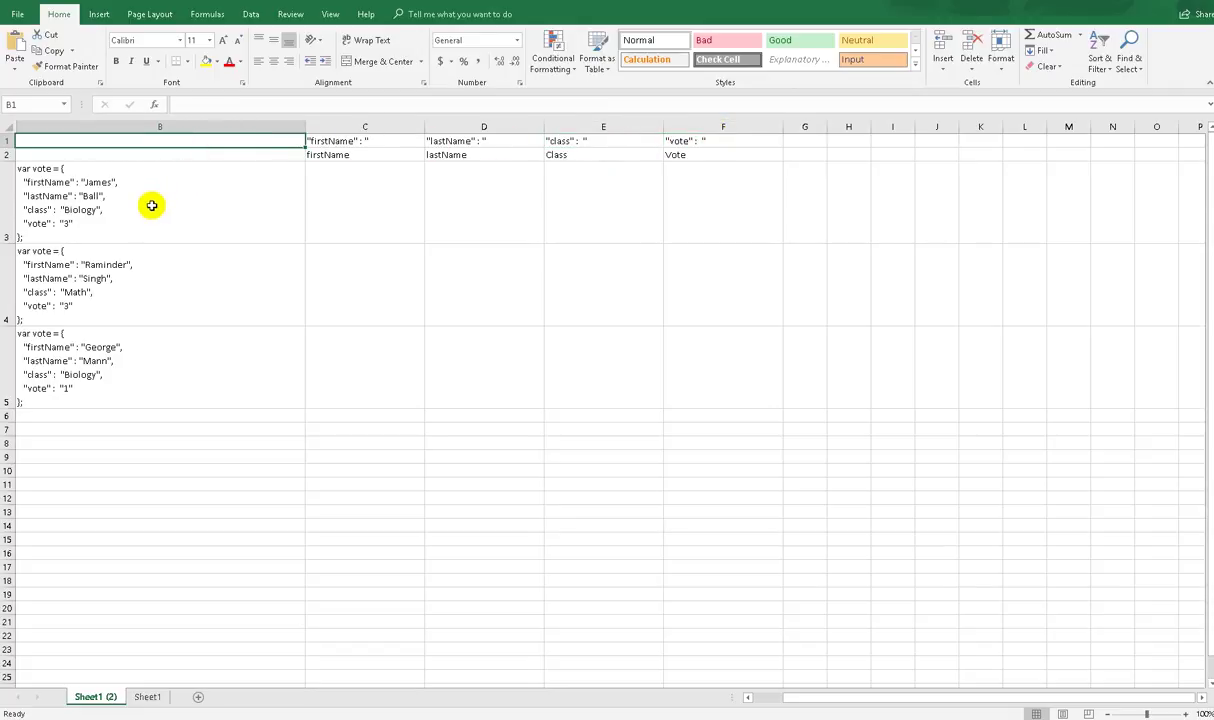
# Step: Enter a single quote mark " in B1 above the vote records
pyautogui.write('"')
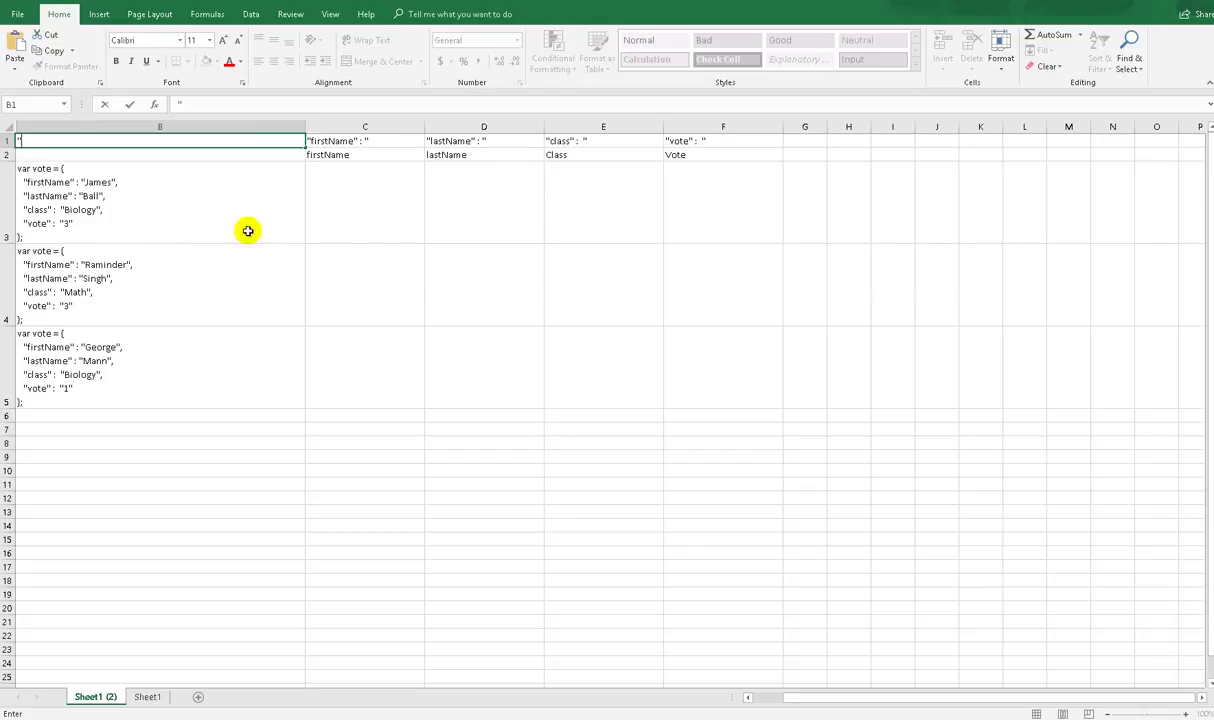
pyautogui.click(292, 247)
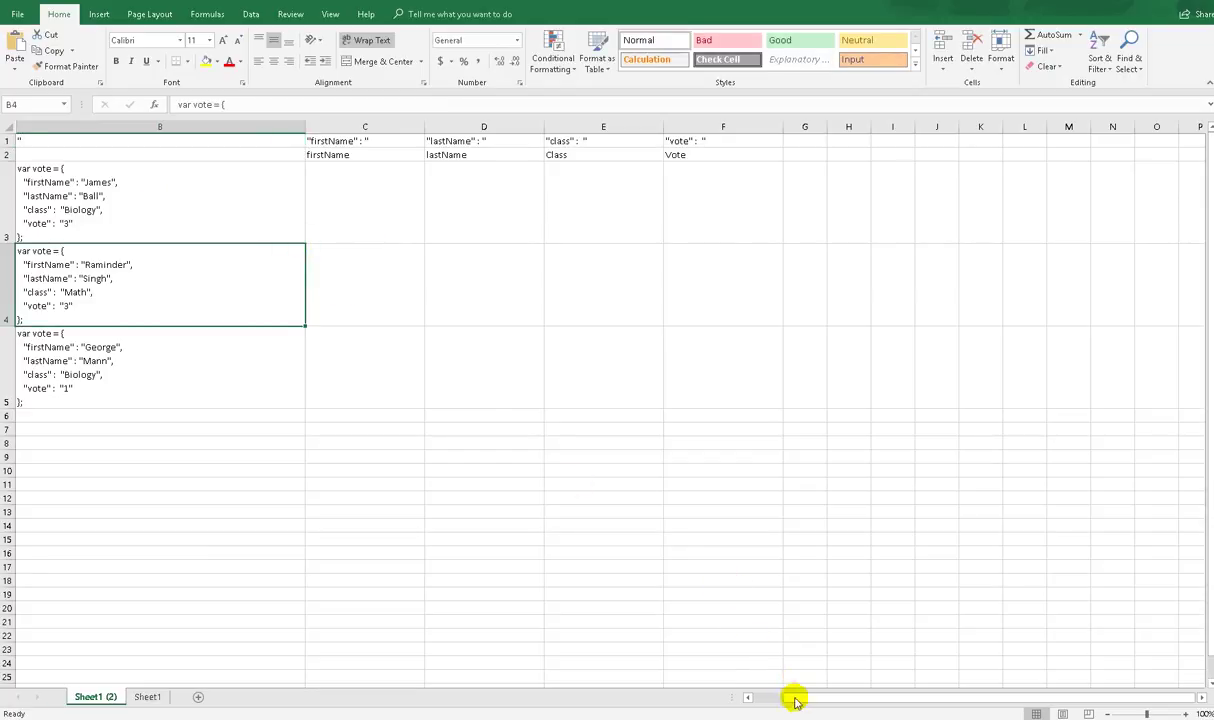
pyautogui.moveTo(794, 698); pyautogui.dragTo(675, 690)
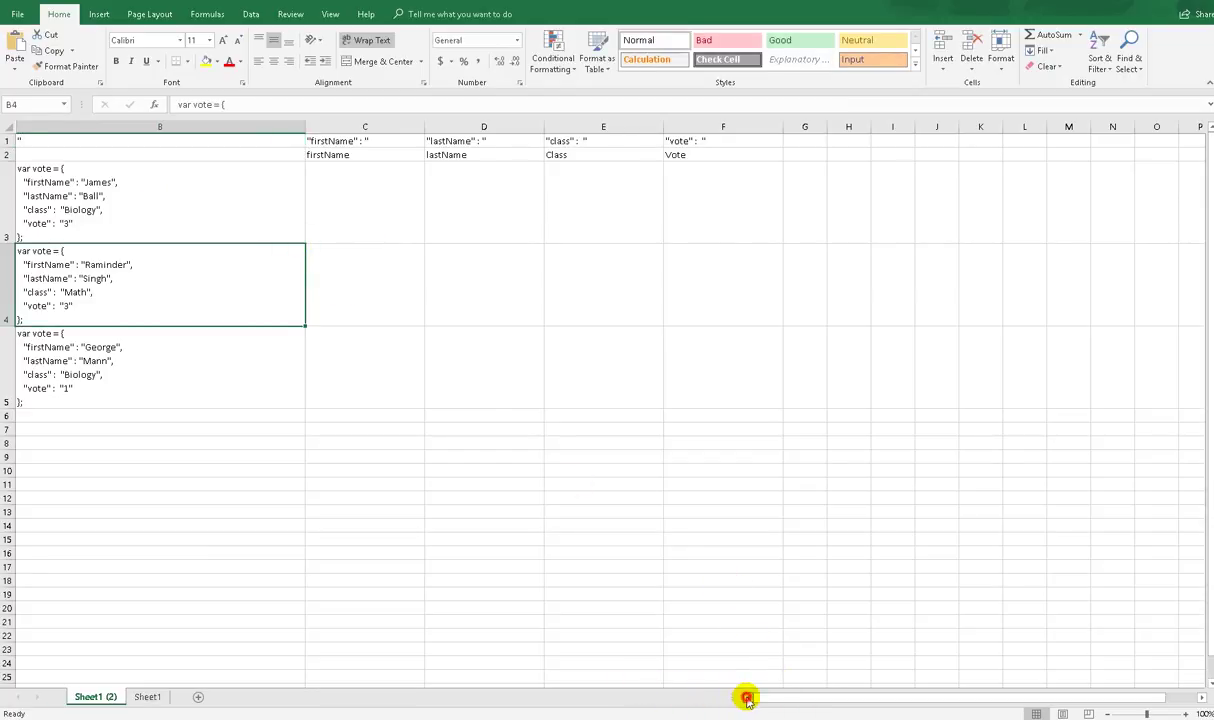
# Step: Unhide the empty column A and delete it so the records move into column A
pyautogui.click(46, 129)
pyautogui.moveTo(46, 129); pyautogui.dragTo(22, 125)
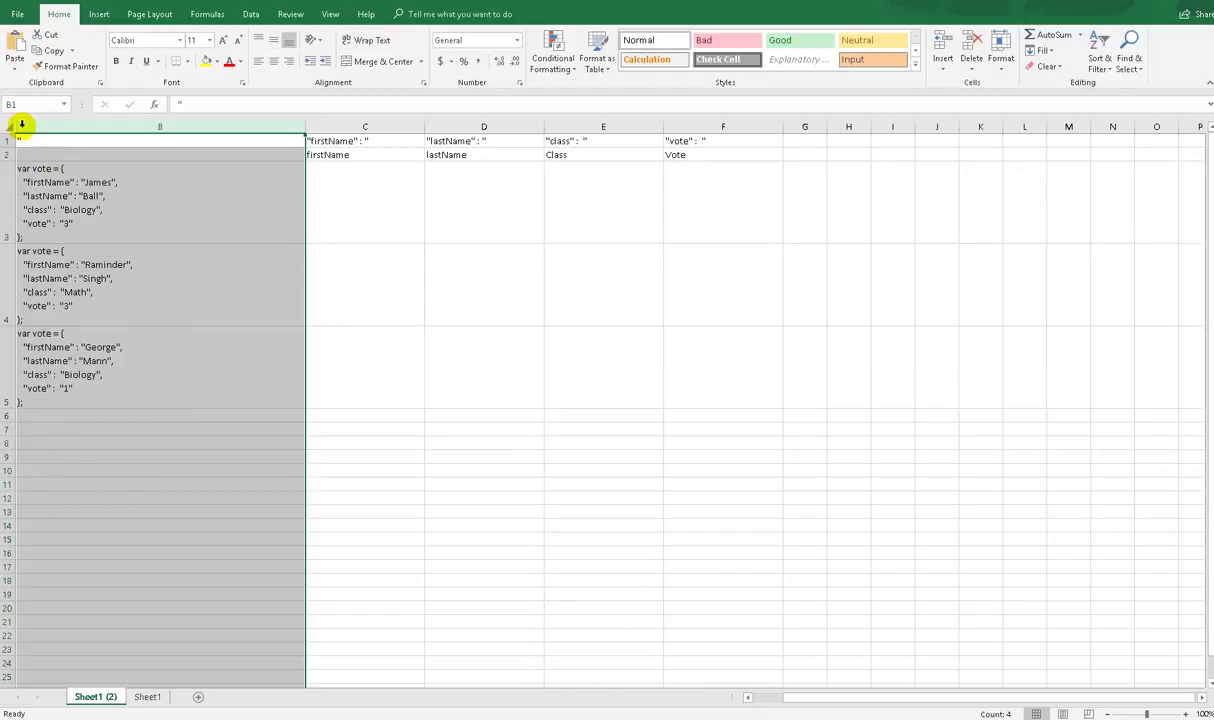
pyautogui.rightClick(22, 125)
pyautogui.click(68, 325)
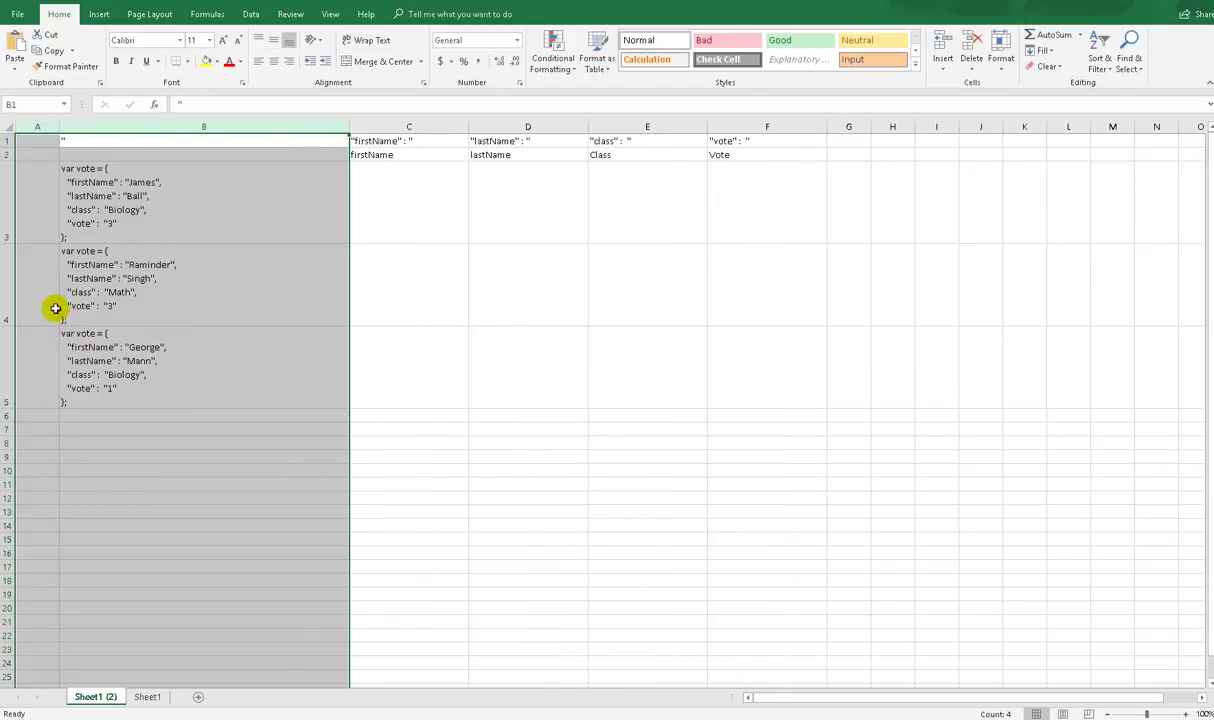
pyautogui.click(36, 125)
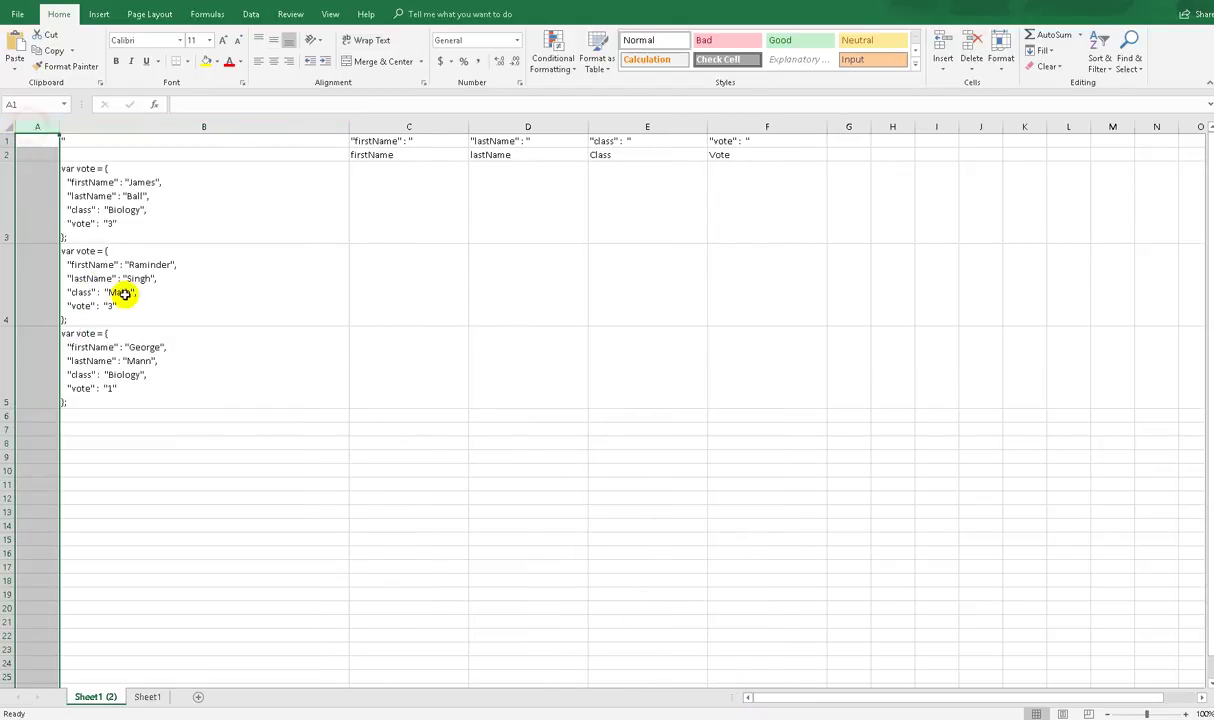
pyautogui.rightClick(49, 126)
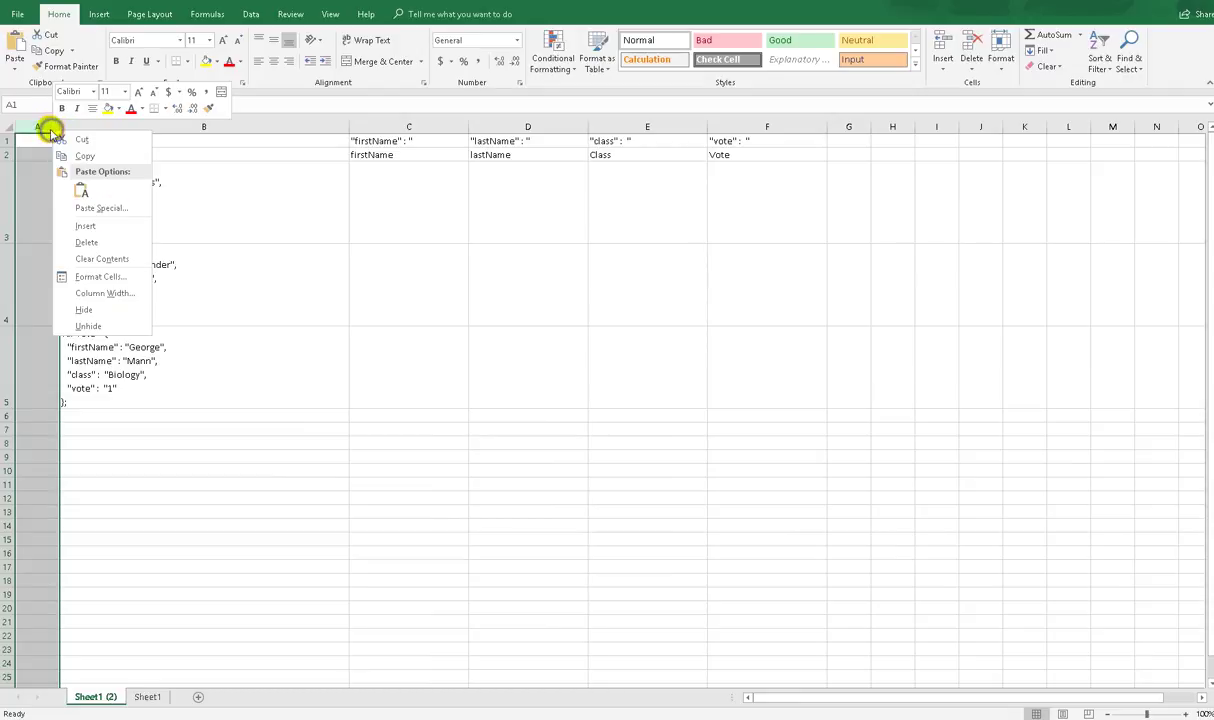
pyautogui.click(113, 245)
pyautogui.click(395, 308)
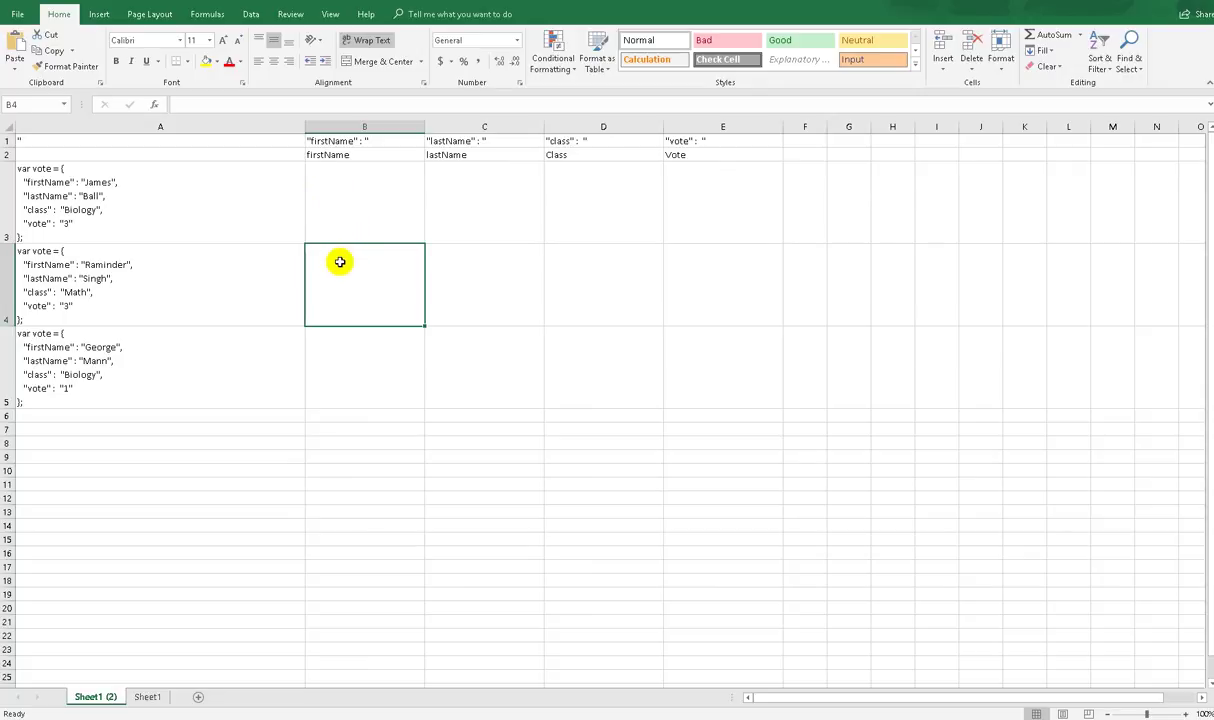
# Step: Begin B3's formula as =MID(A3,FIND( to extract the first record's firstName value
pyautogui.click(338, 213)
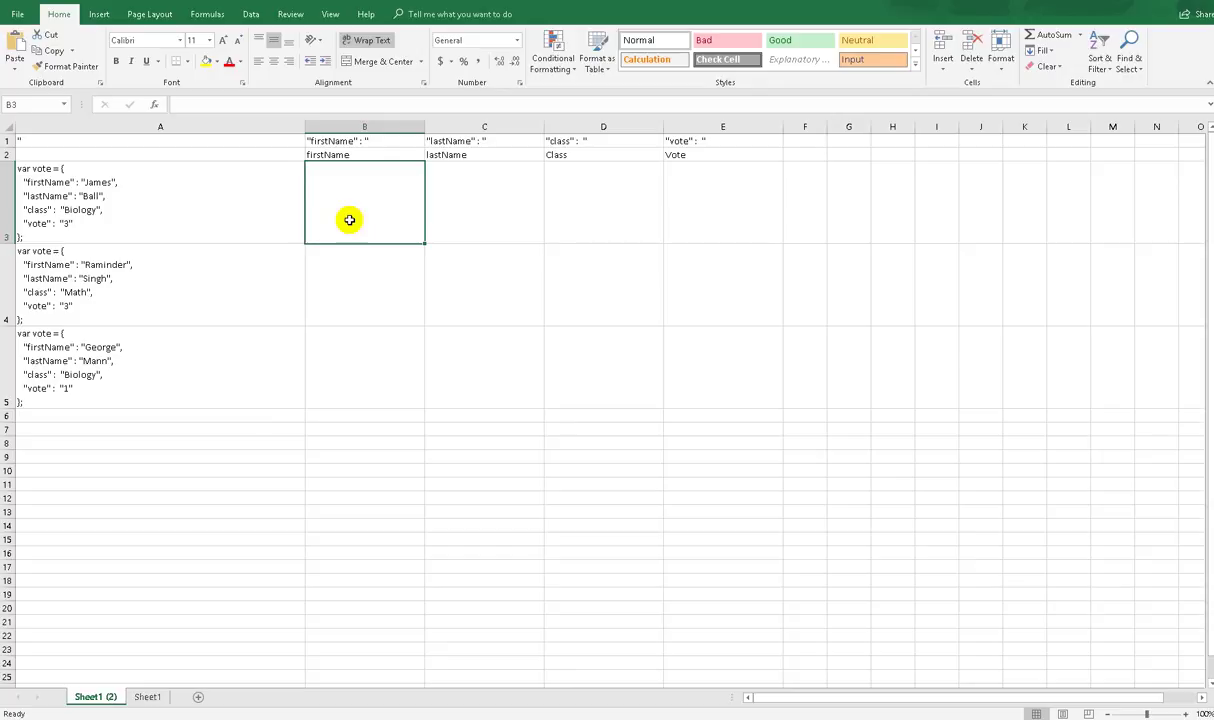
pyautogui.write('=mid')
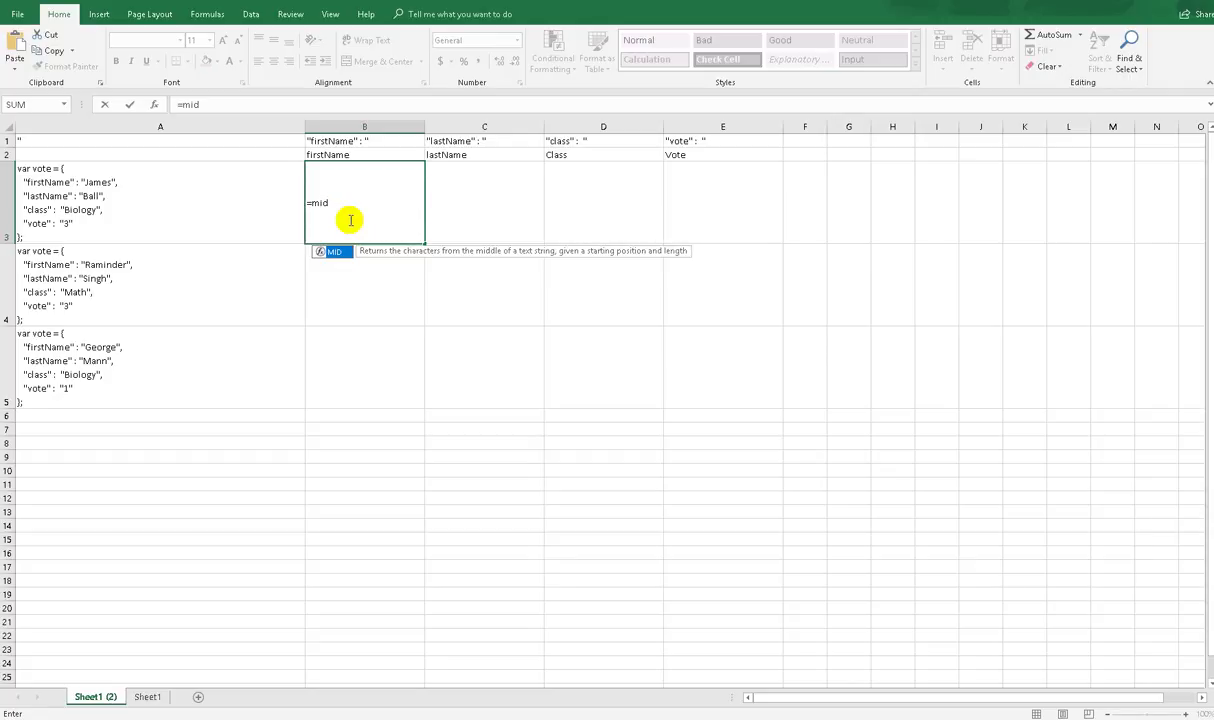
pyautogui.press('Tab')
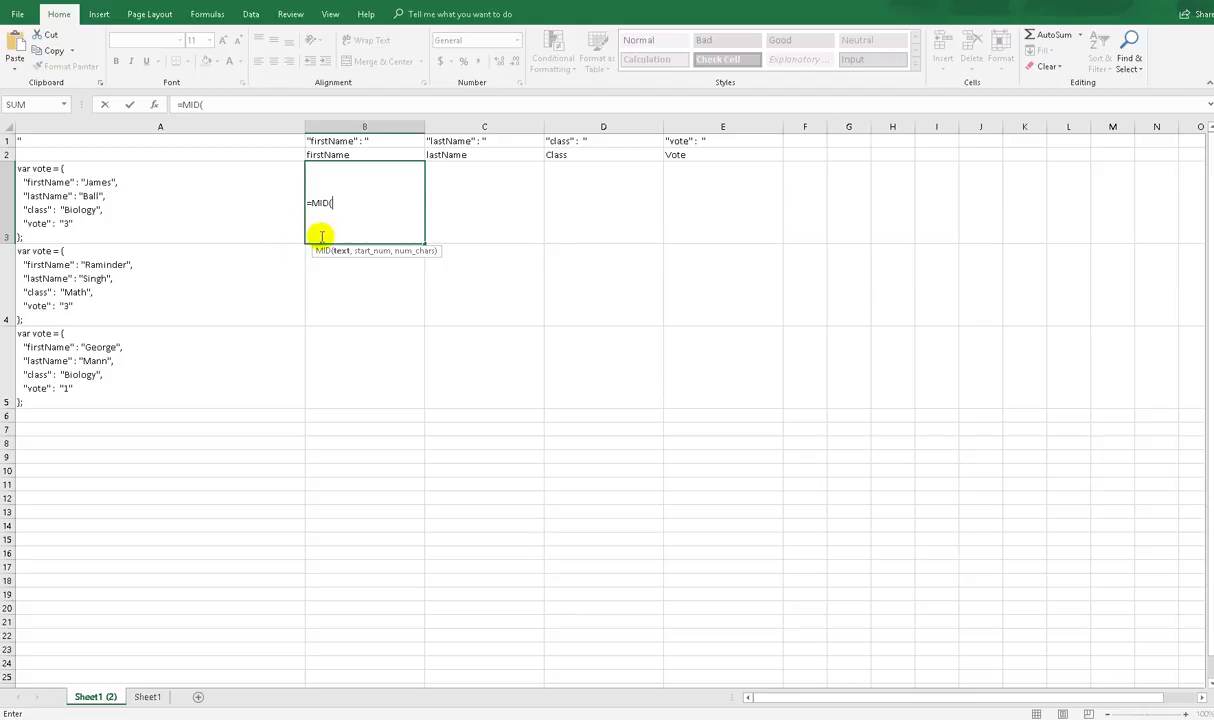
pyautogui.click(170, 208)
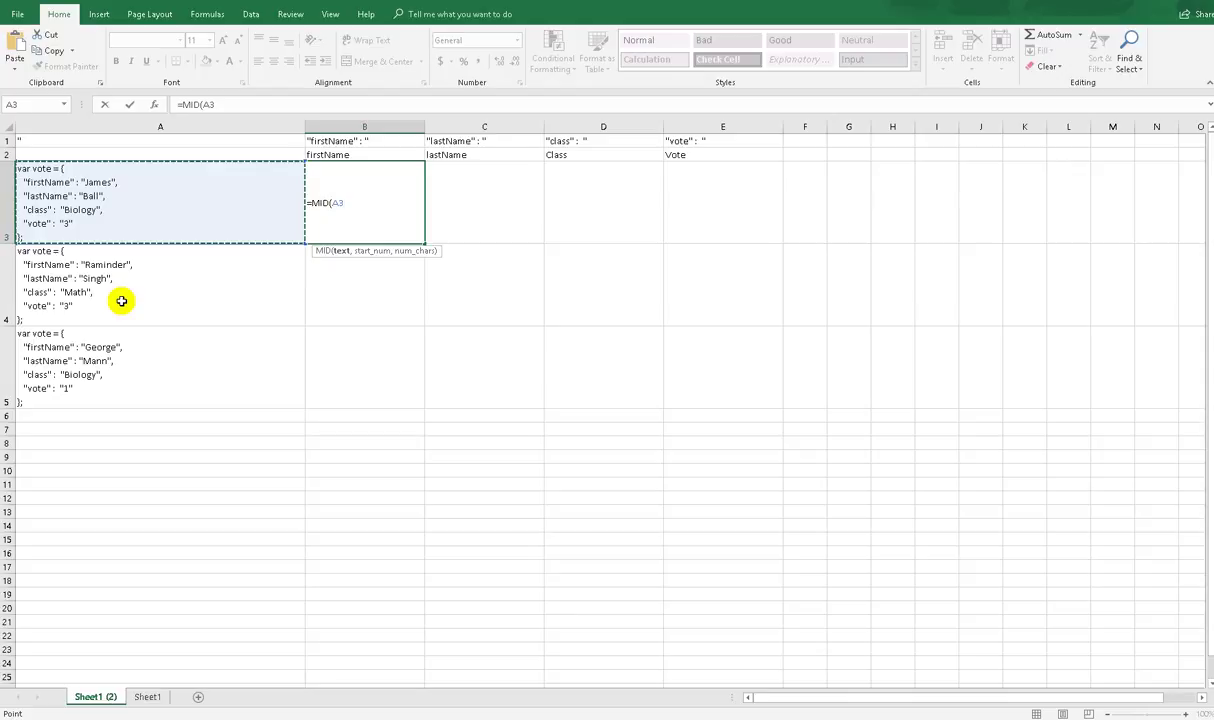
pyautogui.write(',')
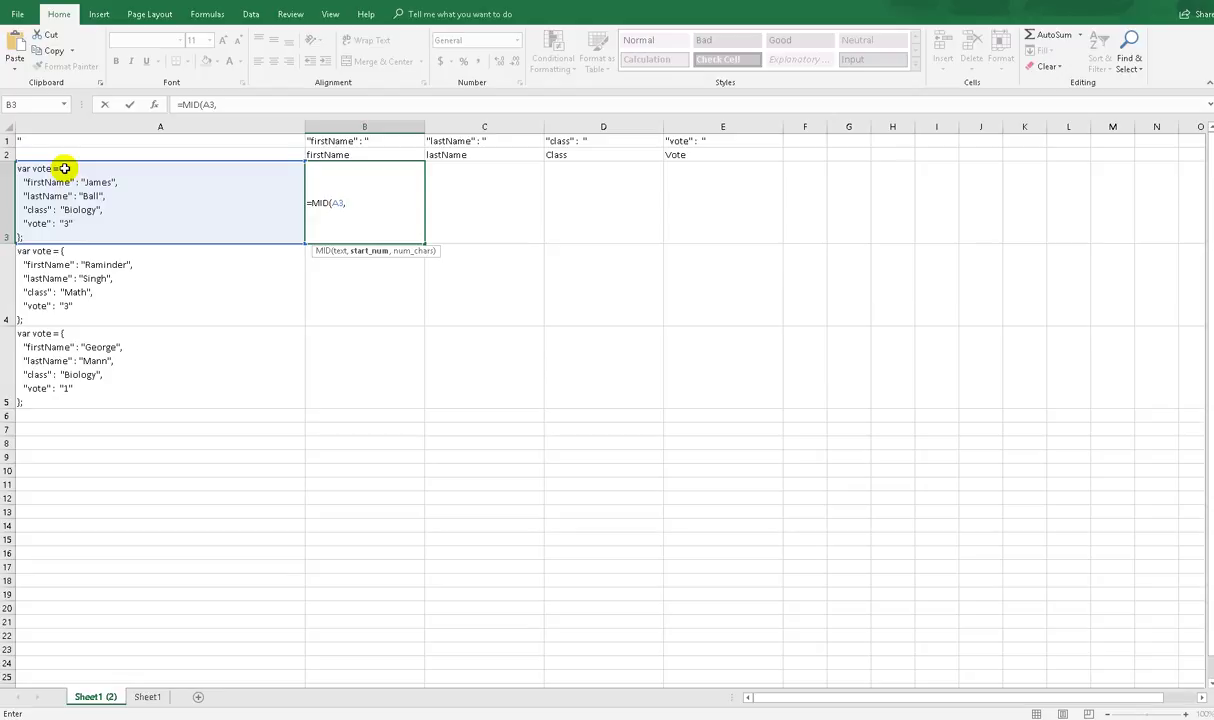
pyautogui.write('fin')
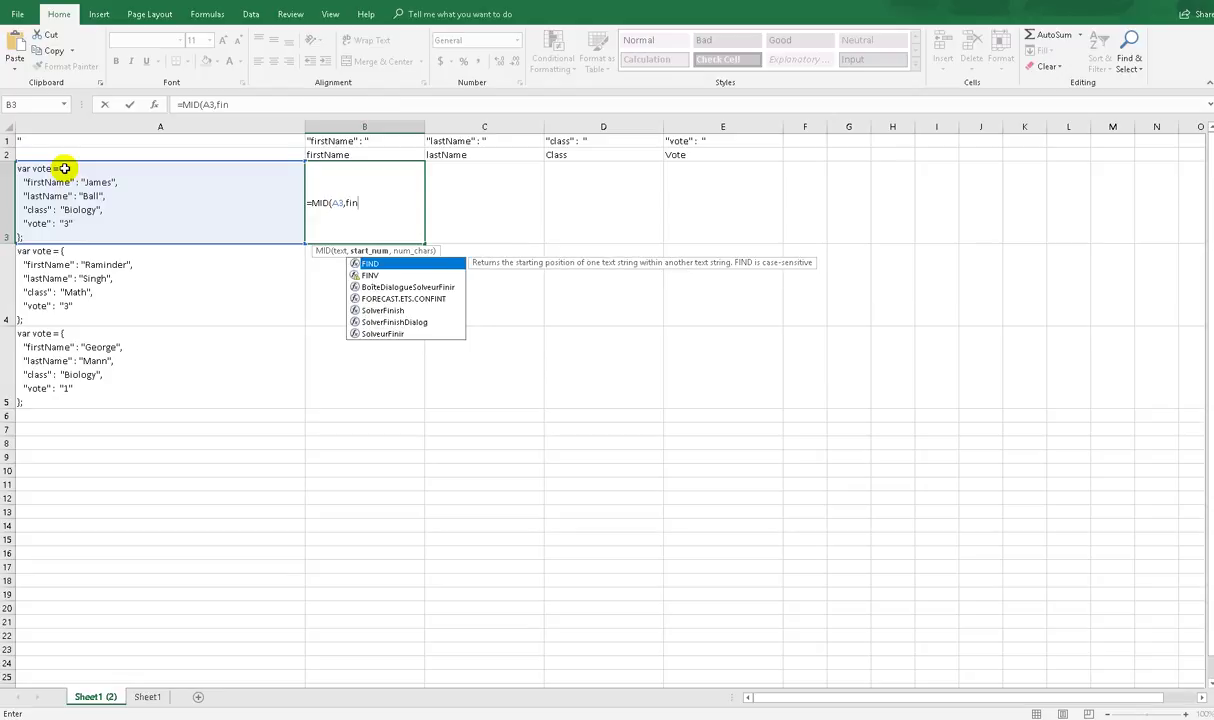
pyautogui.write('d')
pyautogui.press('Tab')
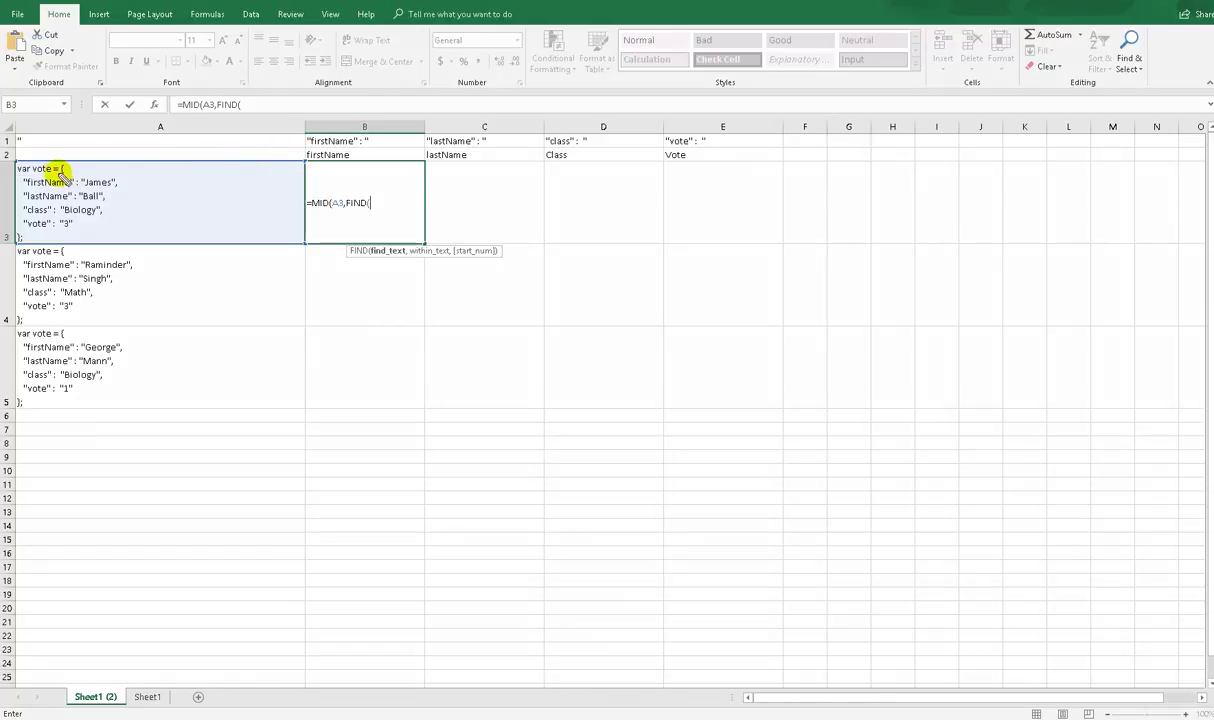
pyautogui.moveTo(55, 168)
pyautogui.mouseDown()
pyautogui.moveTo(15, 190)
pyautogui.moveTo(80, 183)
pyautogui.moveTo(62, 166)
pyautogui.mouseUp()
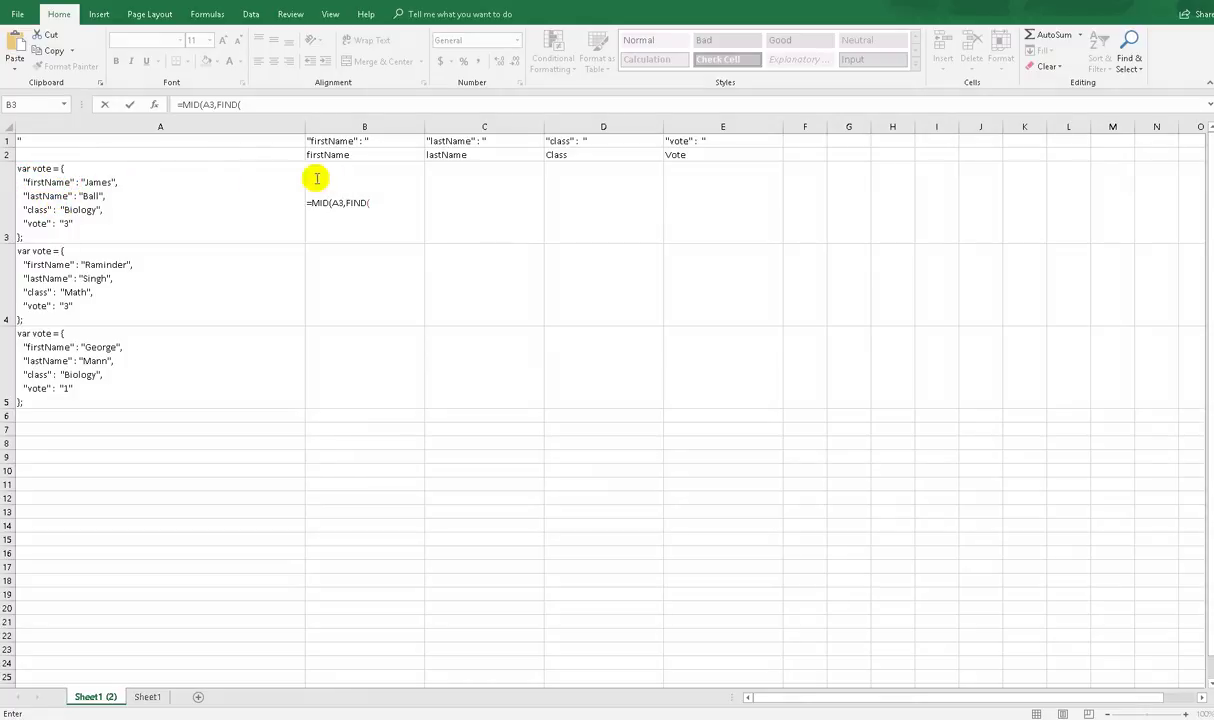
# Step: Complete the FIND part as FIND(B1,A3,1) inside B3's MID formula
pyautogui.click(372, 203)
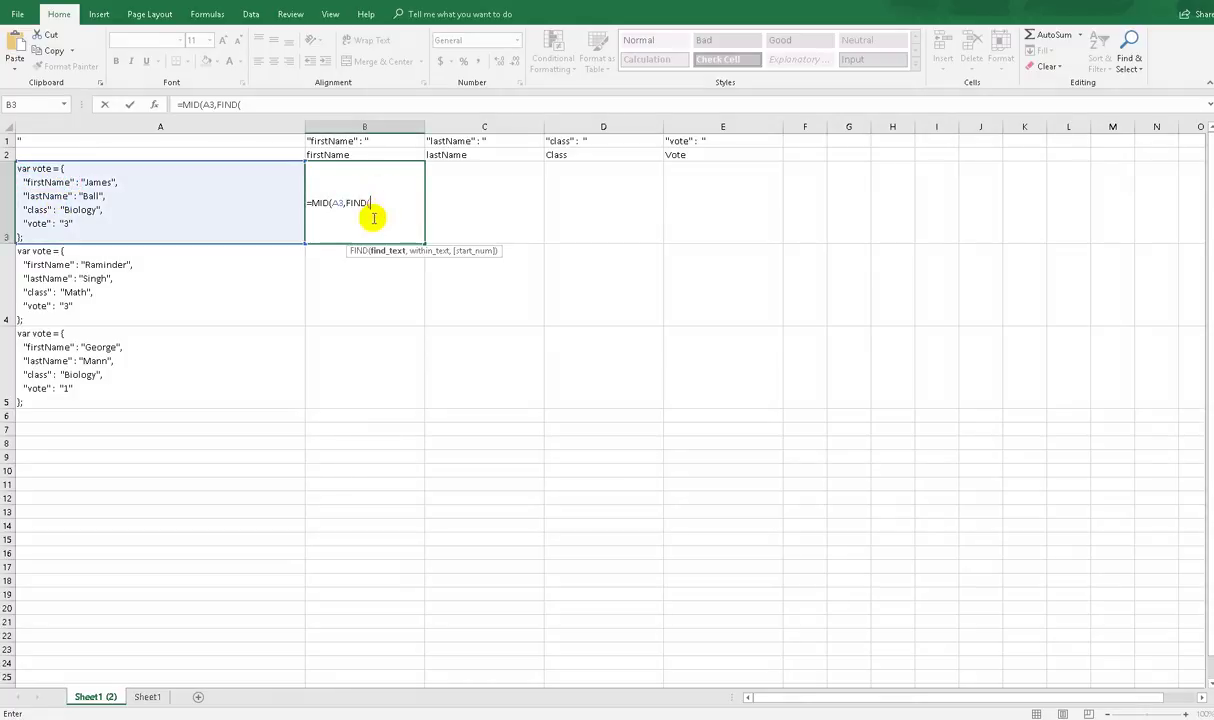
pyautogui.click(374, 140)
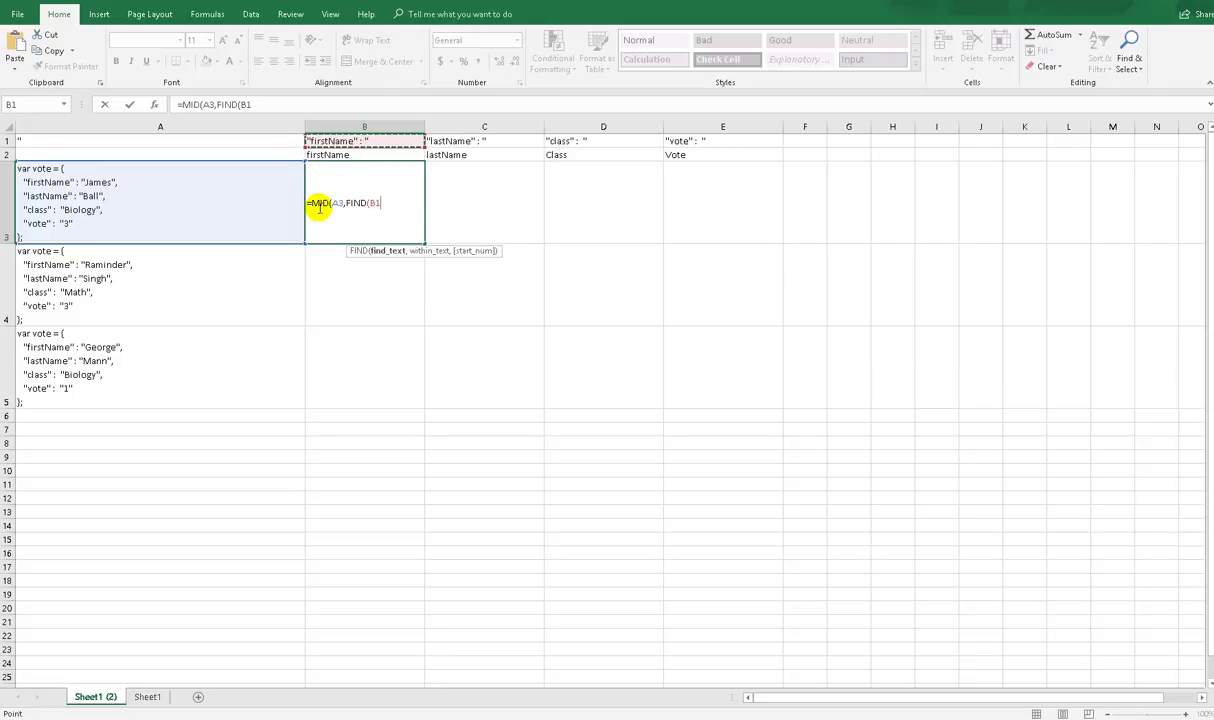
pyautogui.write(',')
pyautogui.click(204, 196)
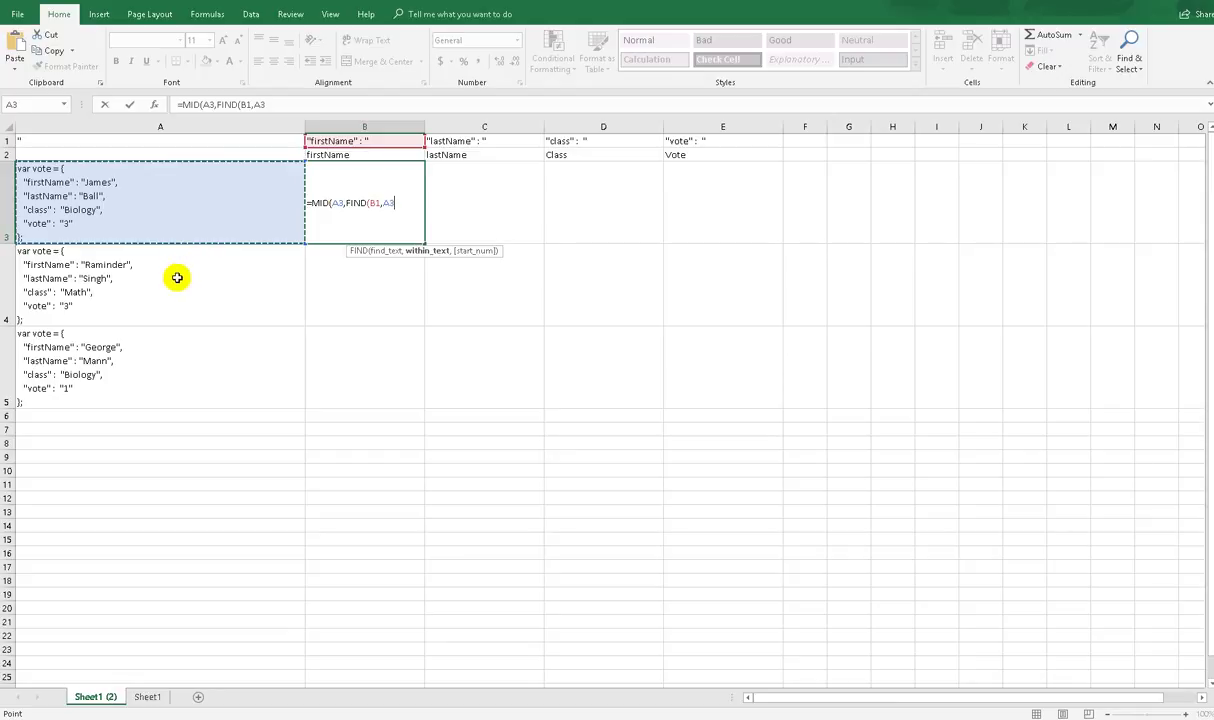
pyautogui.write(',1')
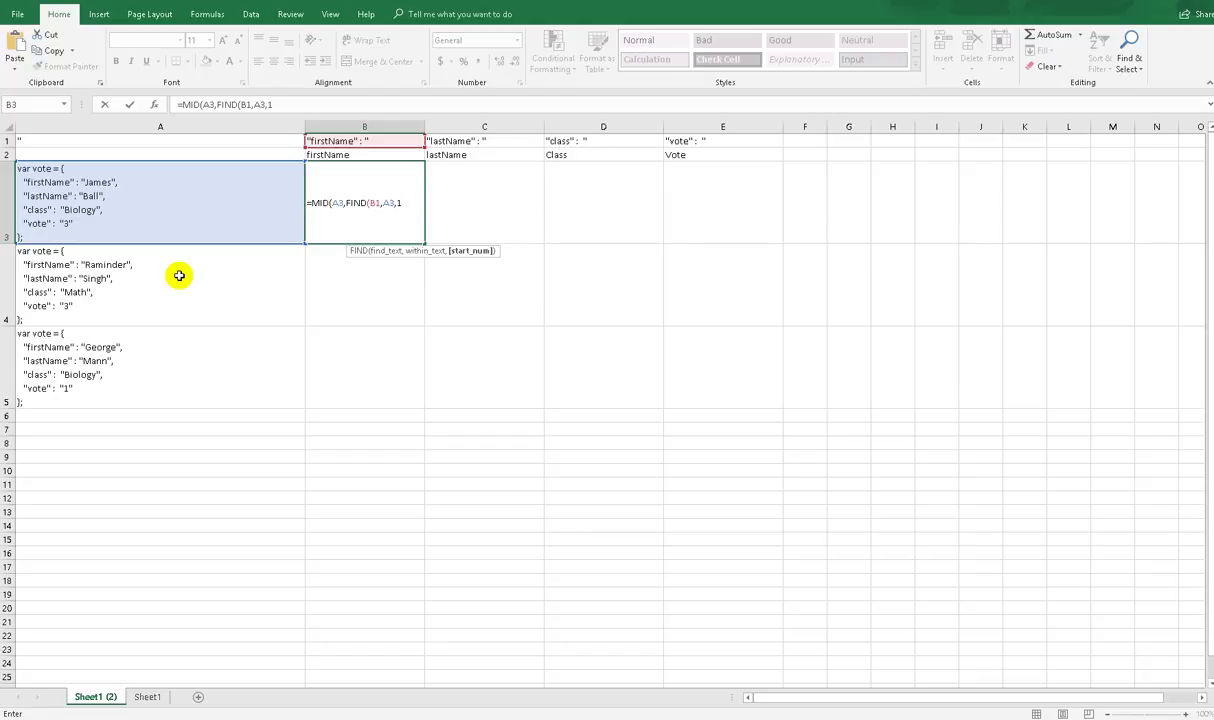
pyautogui.write(')')
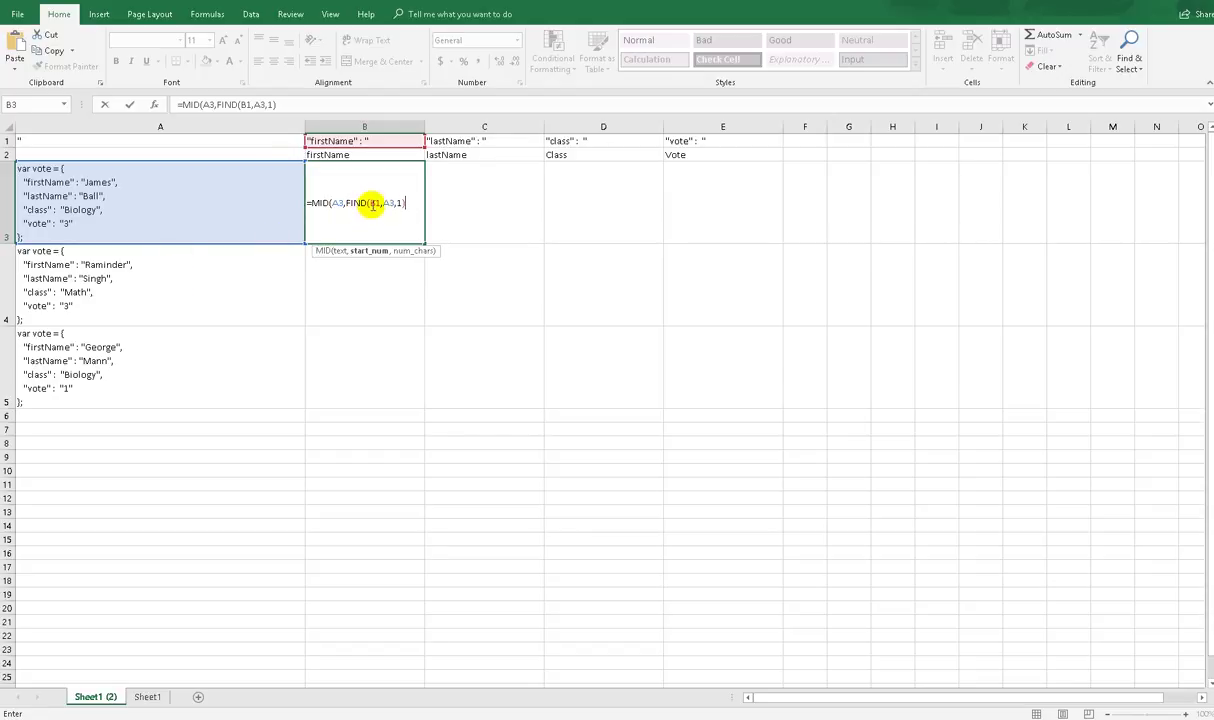
# Step: Anchor the references with F4 to B$1, $A3 in FIND and $A$3 in MID
pyautogui.click(374, 205)
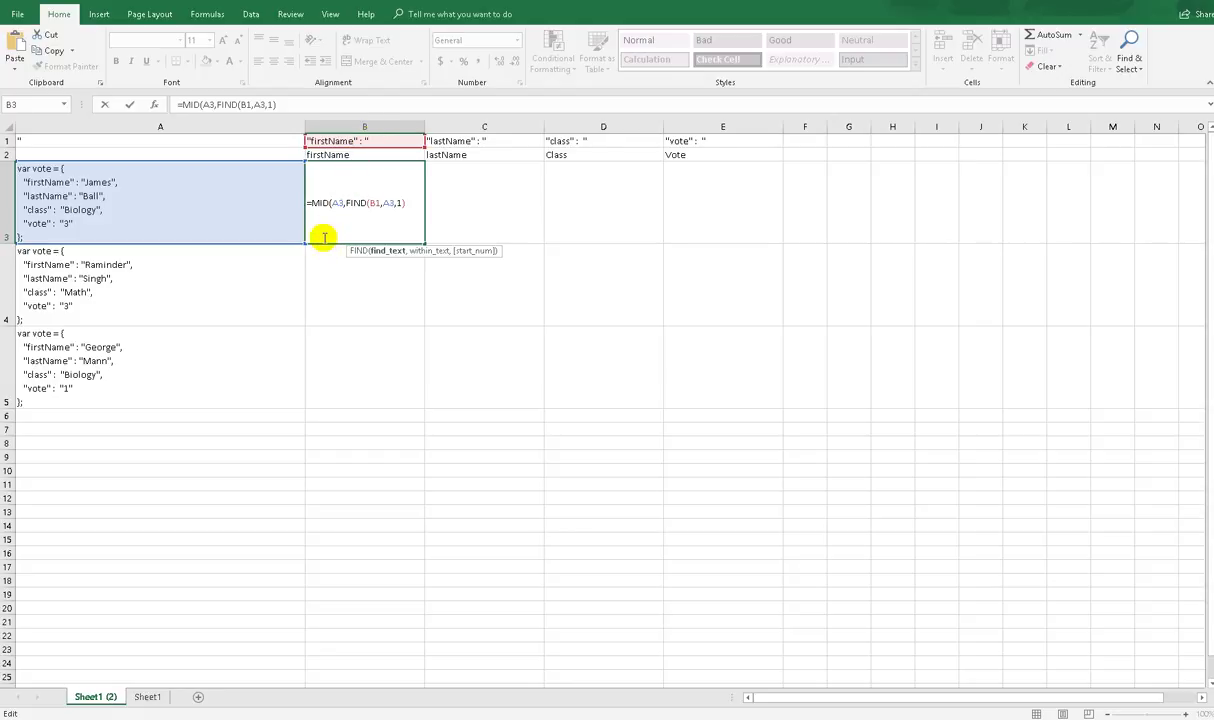
pyautogui.press('F4')
pyautogui.press('F4')
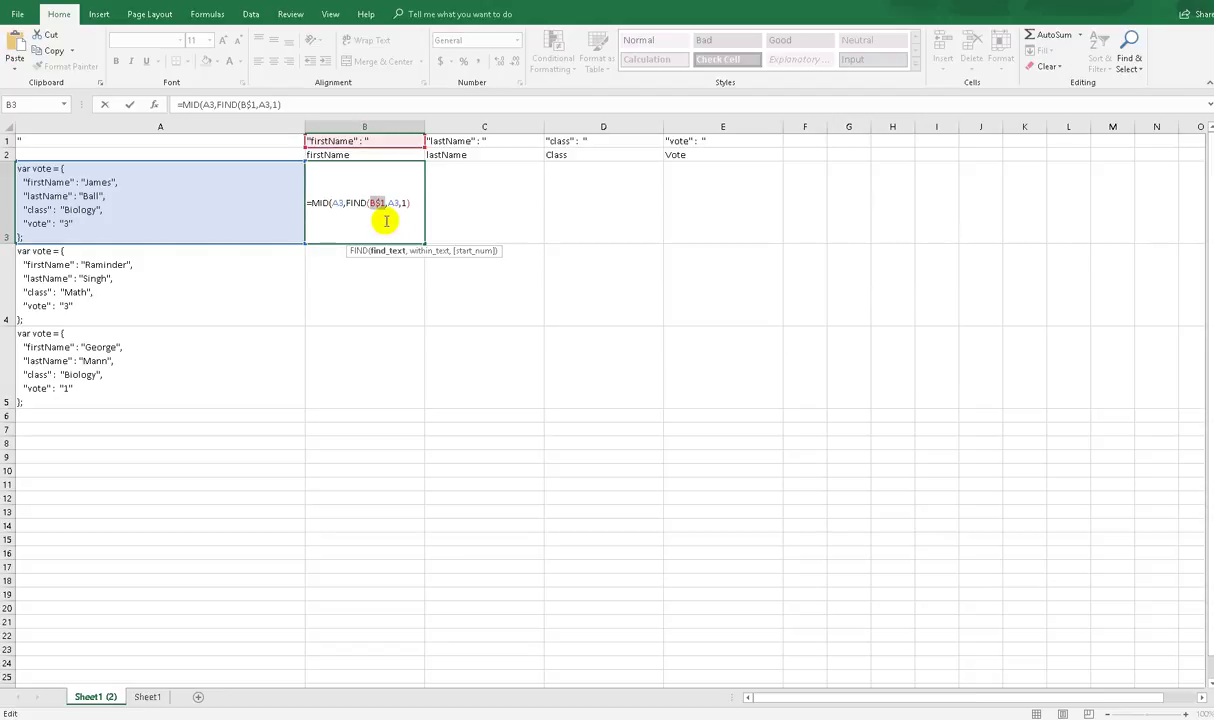
pyautogui.click(396, 203)
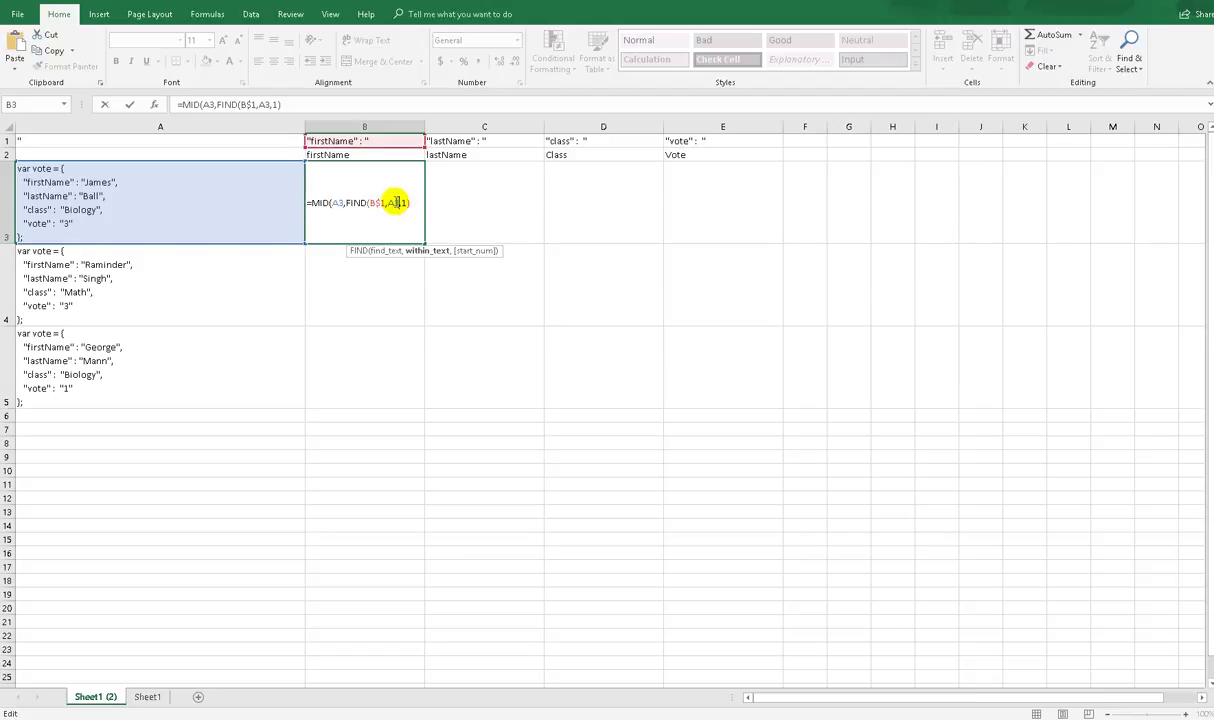
pyautogui.press('F4')
pyautogui.press('F4')
pyautogui.press('F4')
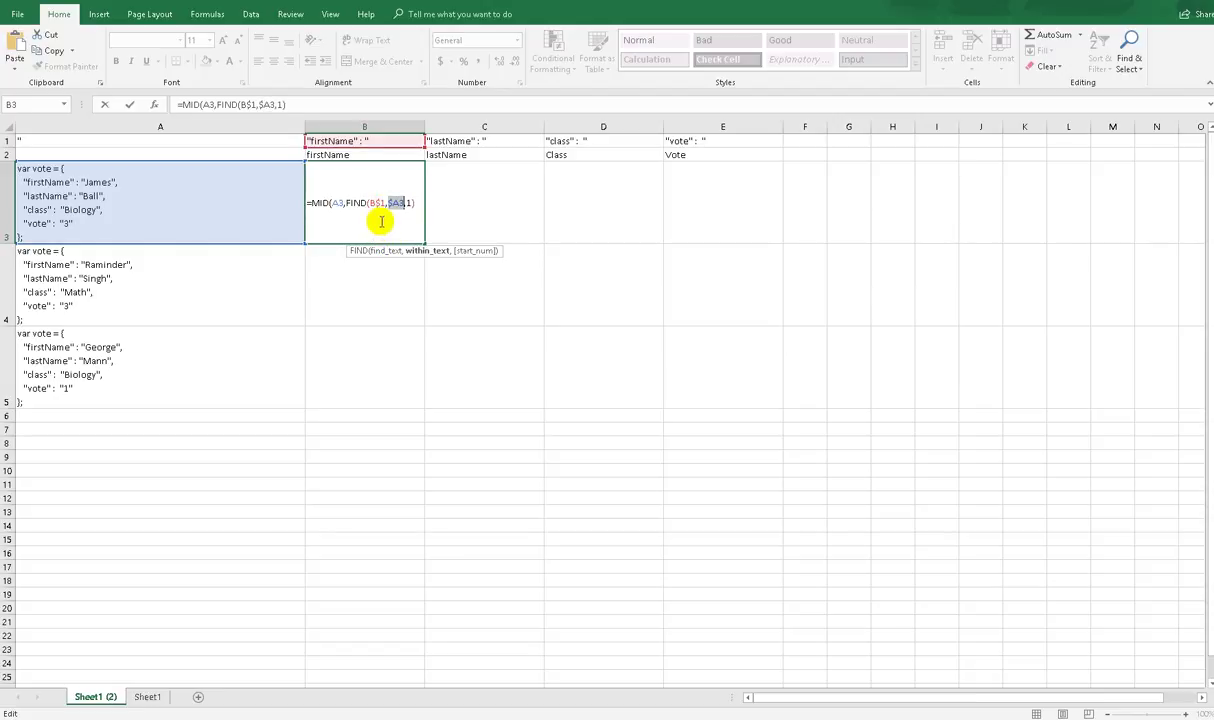
pyautogui.click(333, 195)
pyautogui.press('F4')
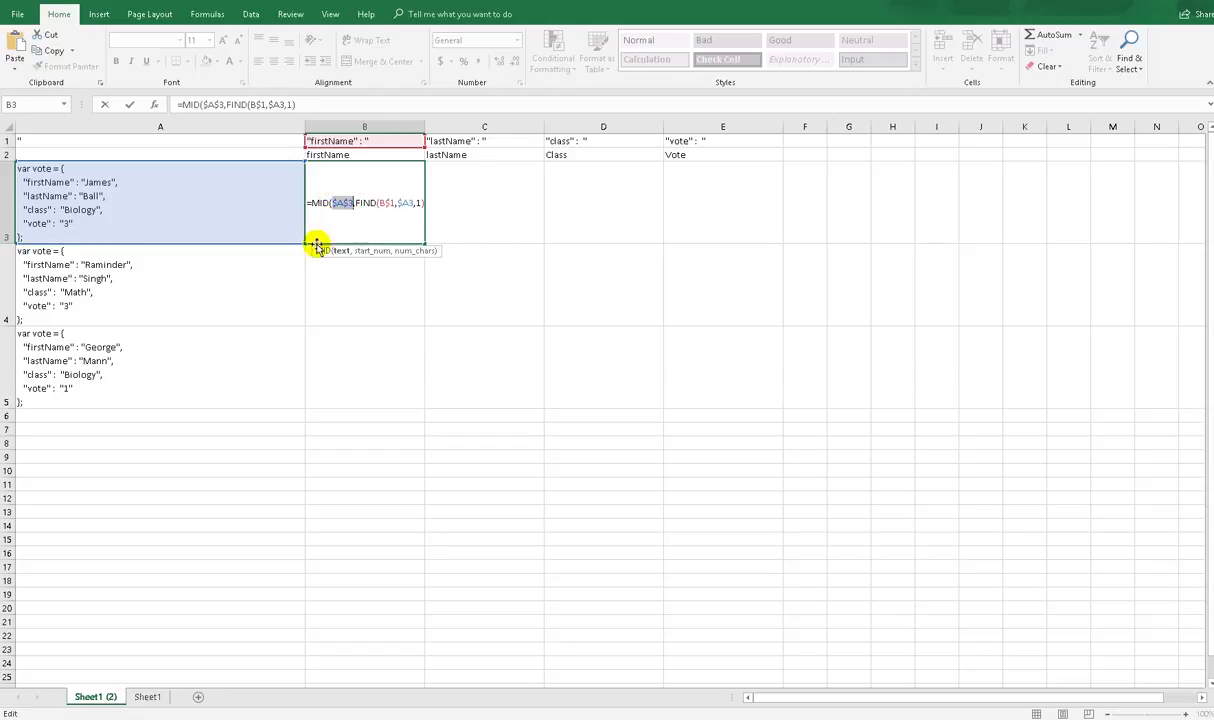
pyautogui.press('F4')
pyautogui.press('F4')
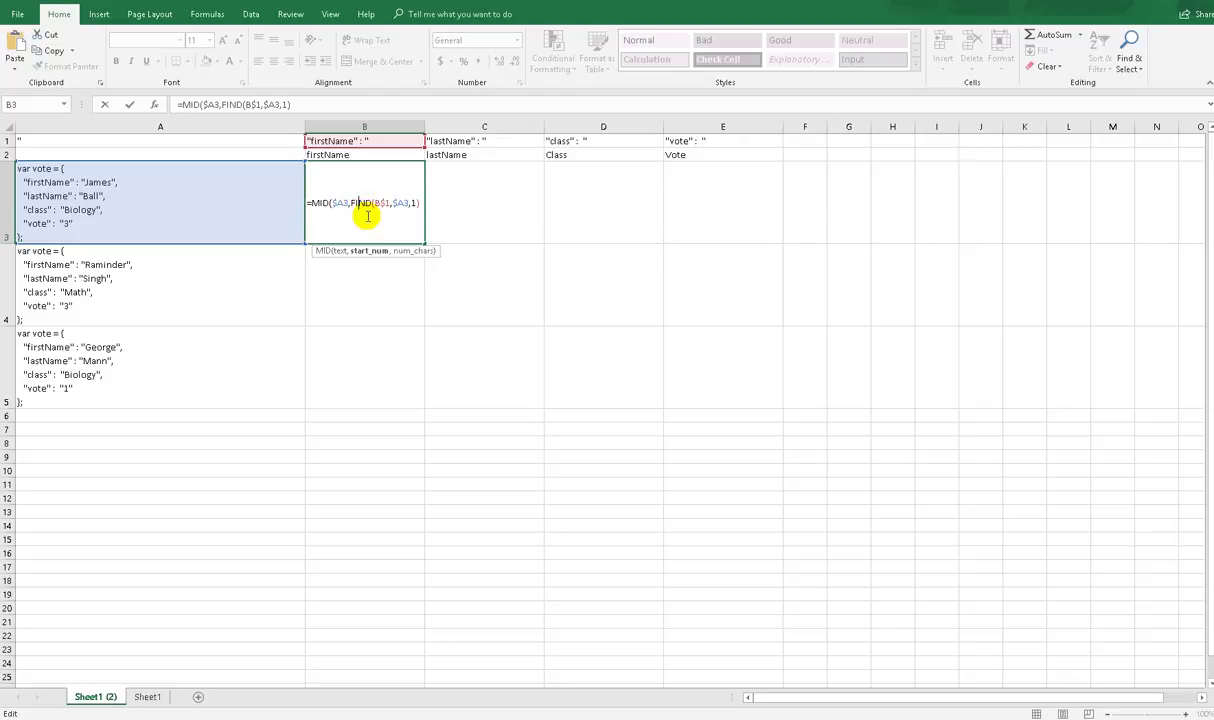
# Step: Change MID's reference to $A3 and compare the firstName label in B1 with the record text
pyautogui.click(420, 202)
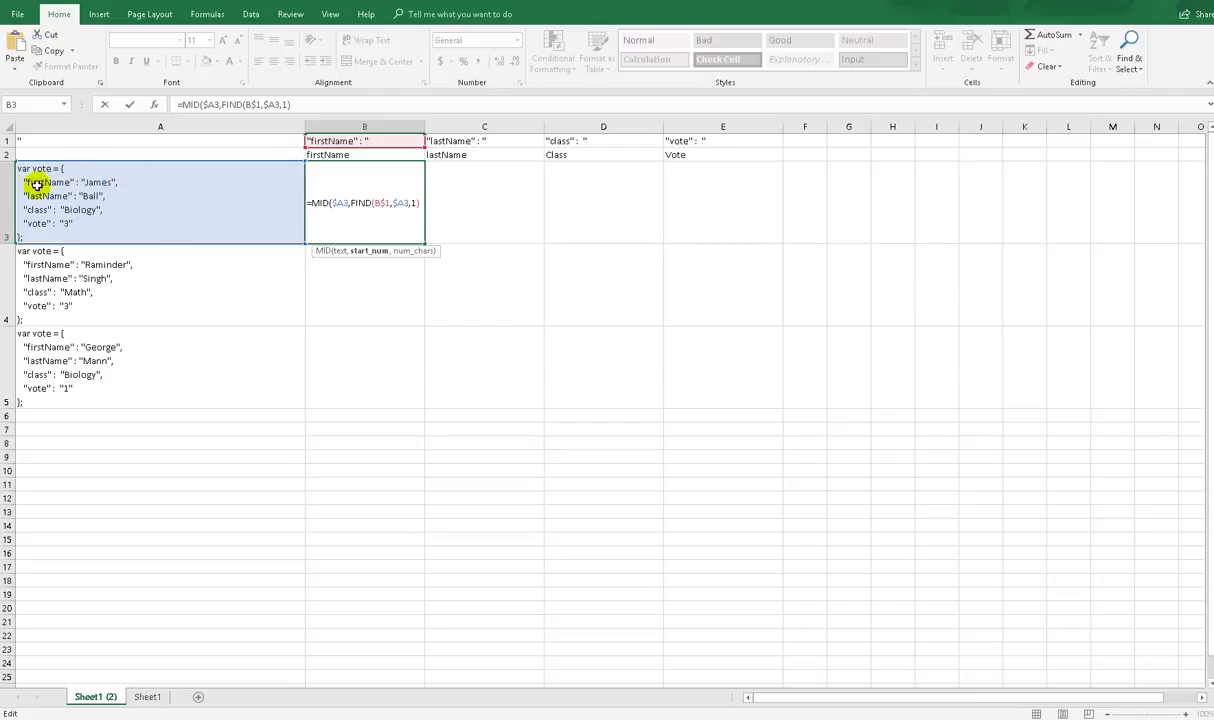
pyautogui.click(300, 143)
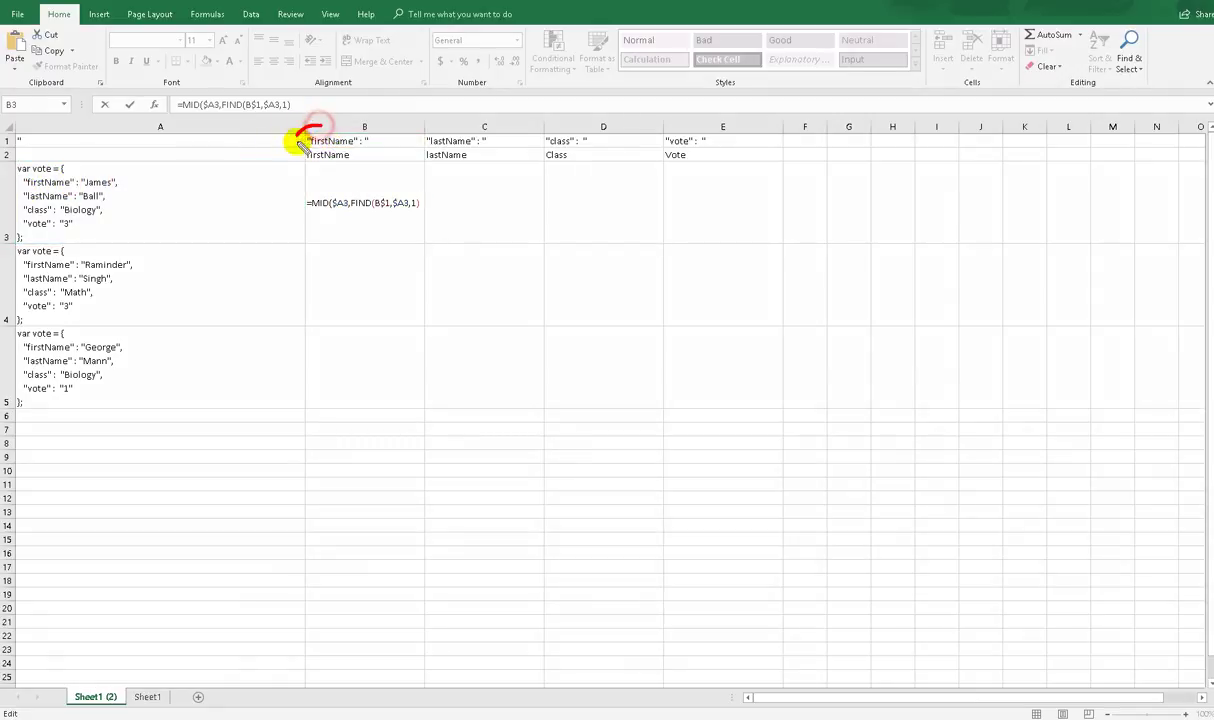
pyautogui.moveTo(300, 143); pyautogui.dragTo(310, 140)
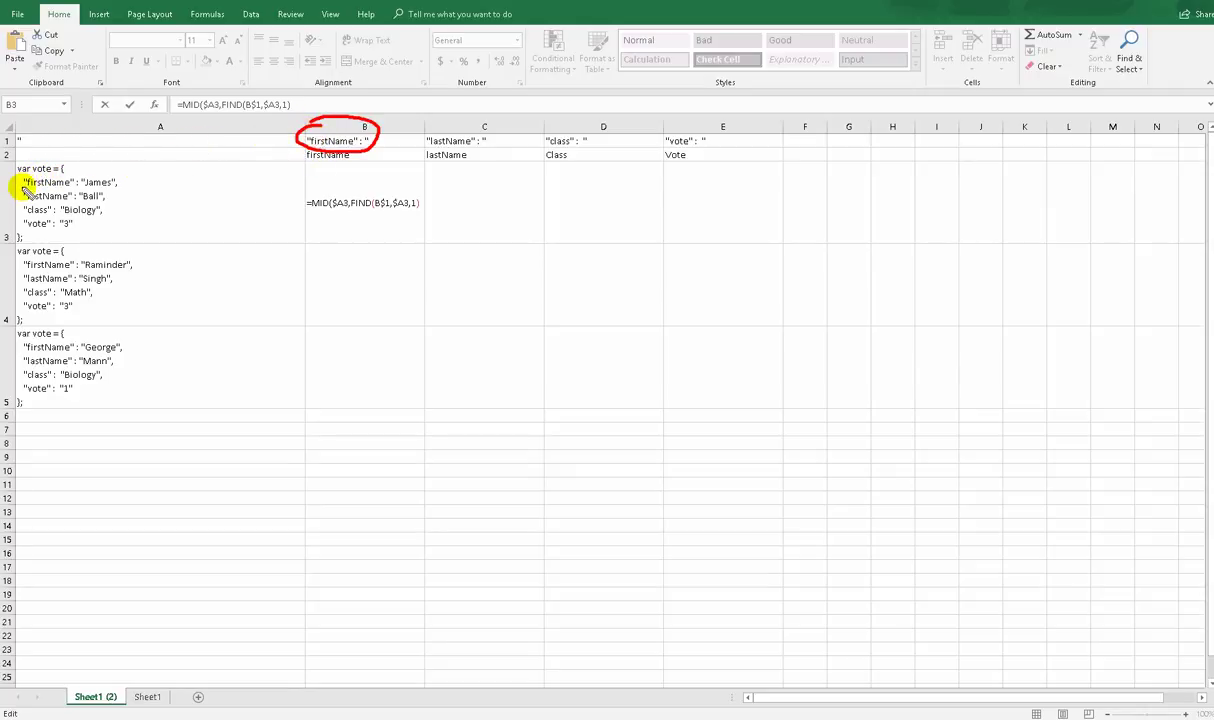
pyautogui.moveTo(18, 186); pyautogui.dragTo(26, 186)
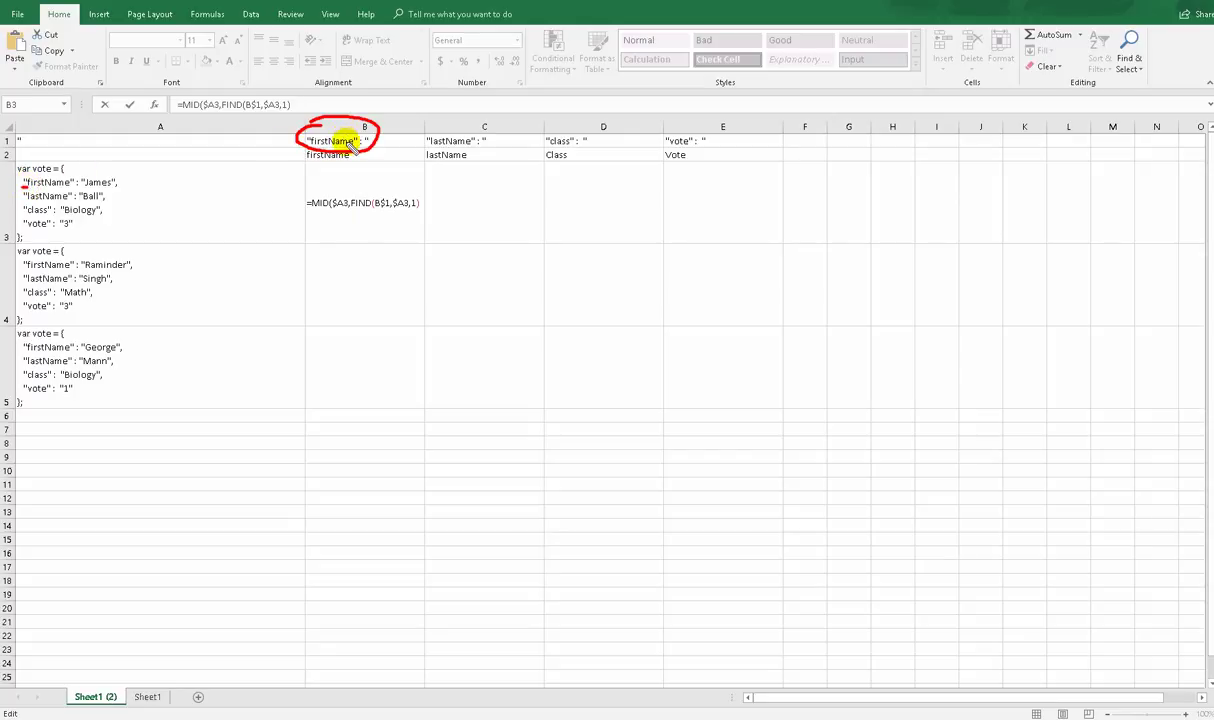
pyautogui.moveTo(352, 146); pyautogui.dragTo(281, 147)
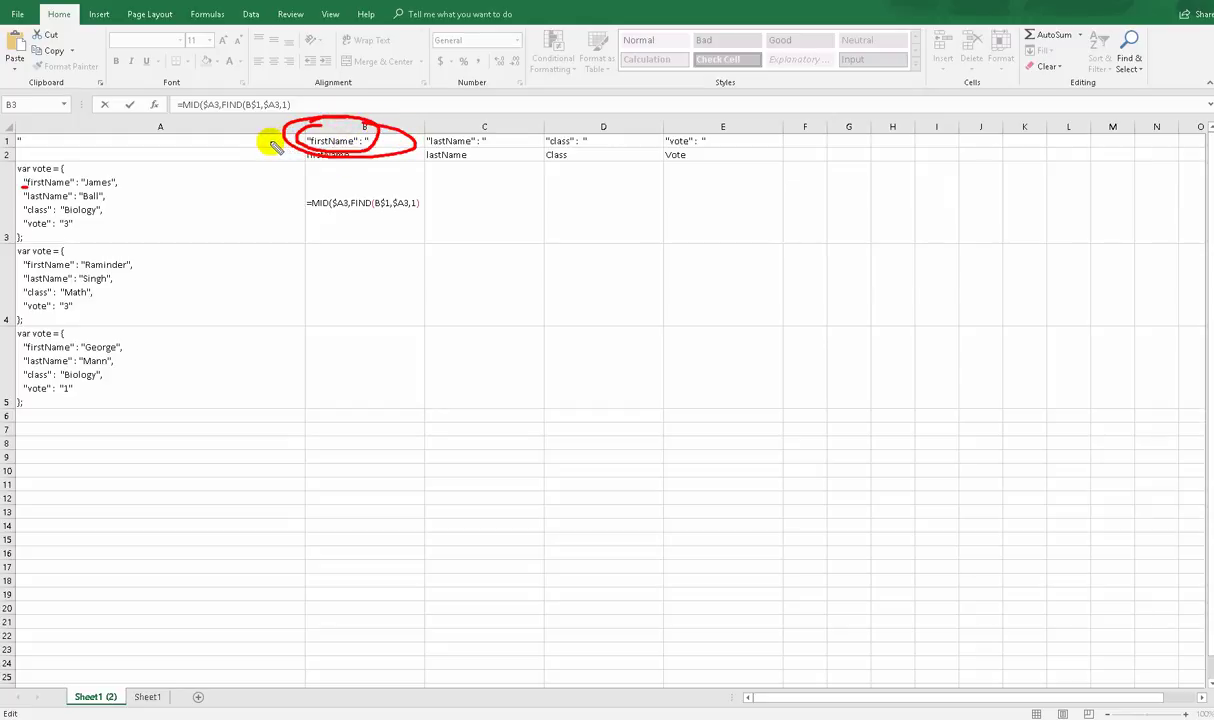
# Step: Append +LEN(B$1),9999) to B3's MID formula and commit it
pyautogui.press('e')
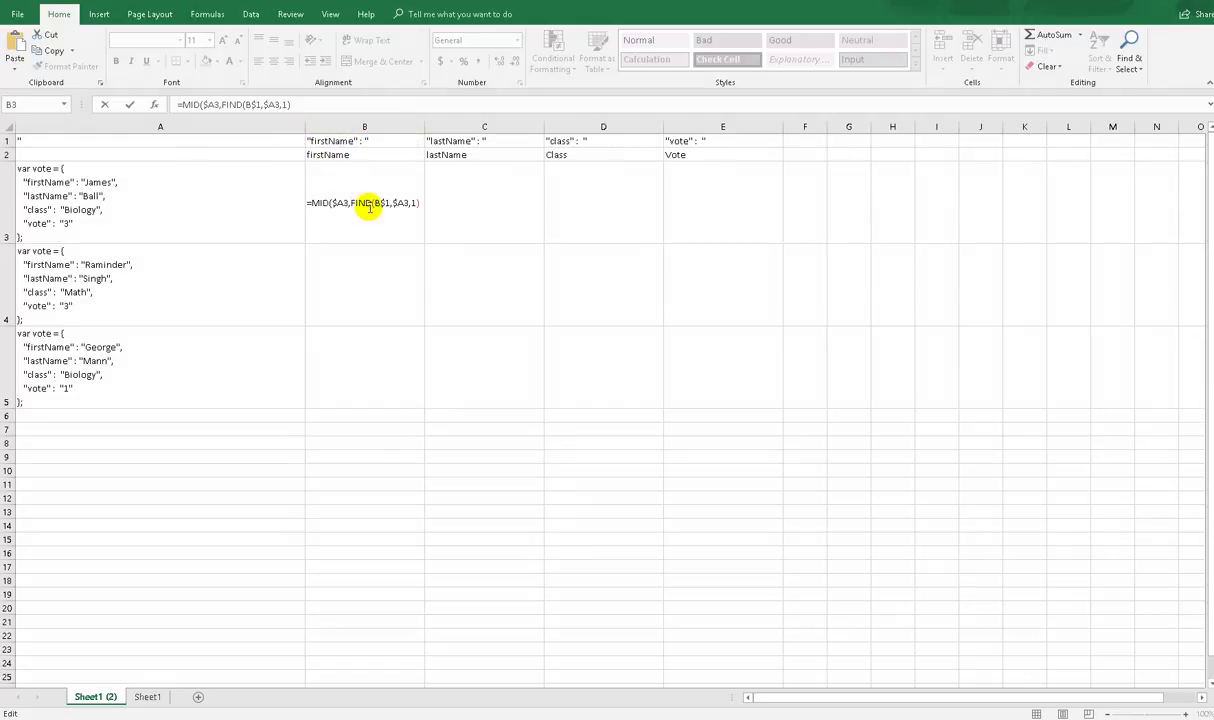
pyautogui.press('Escape')
pyautogui.write('+')
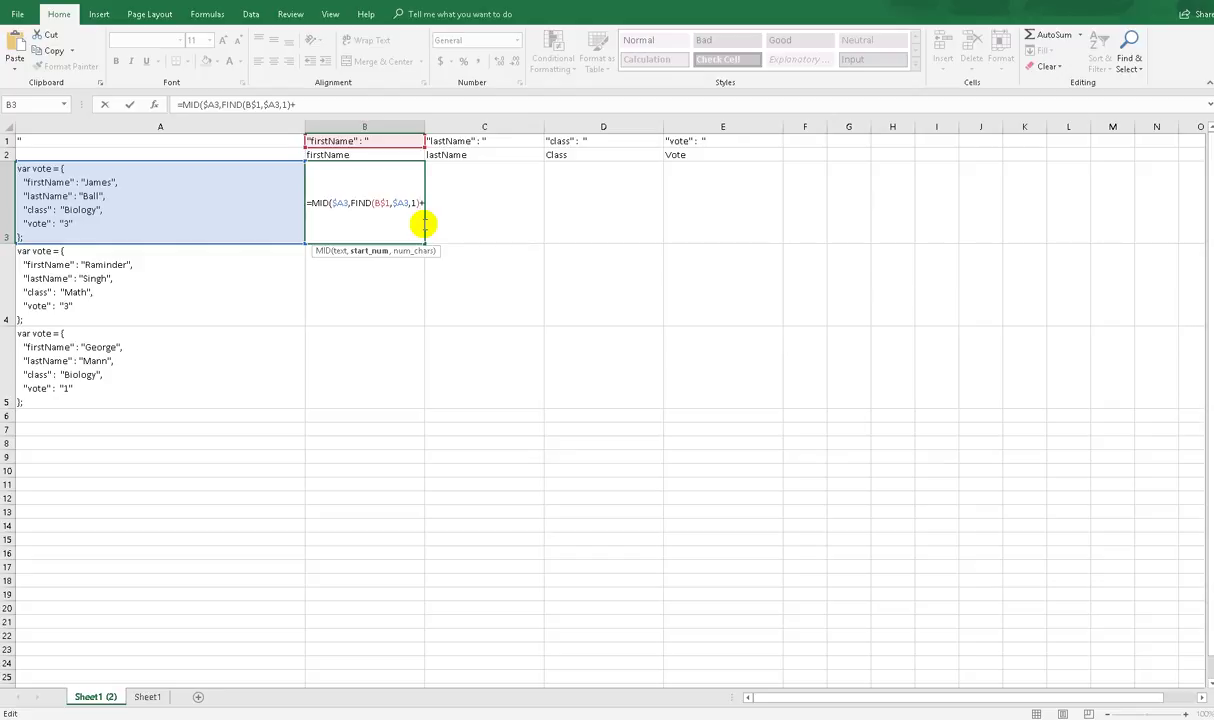
pyautogui.write('LEN(')
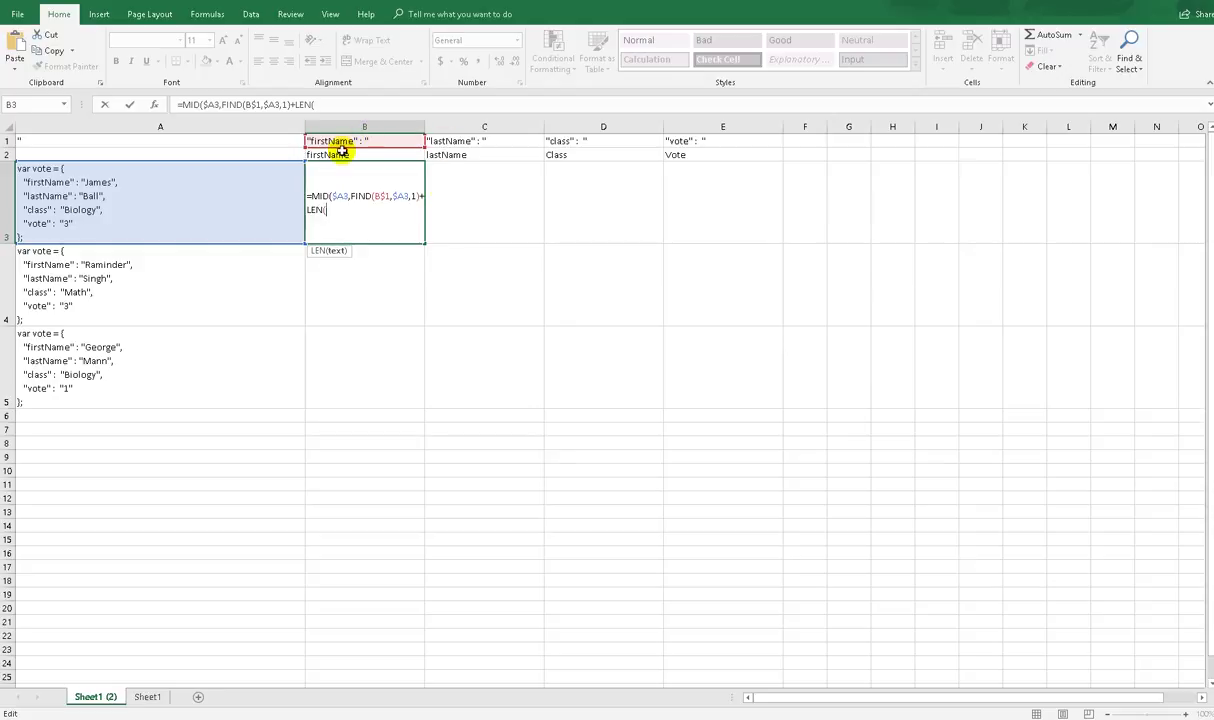
pyautogui.click(344, 141)
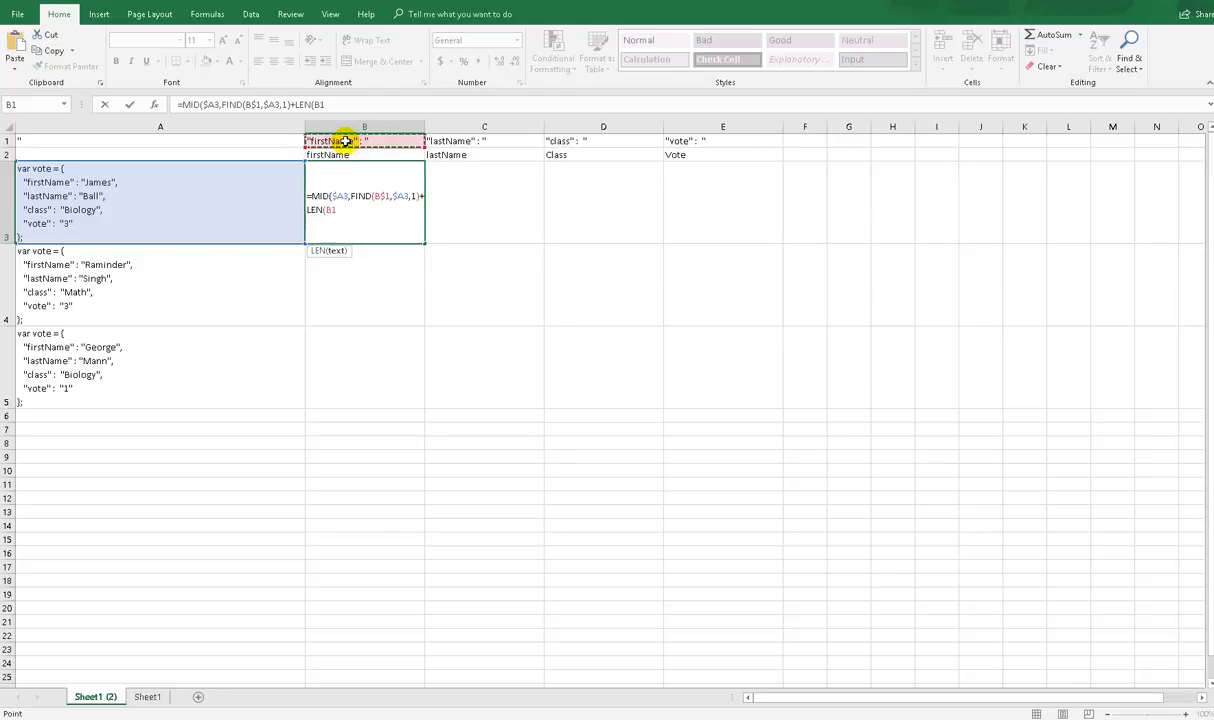
pyautogui.press('F4')
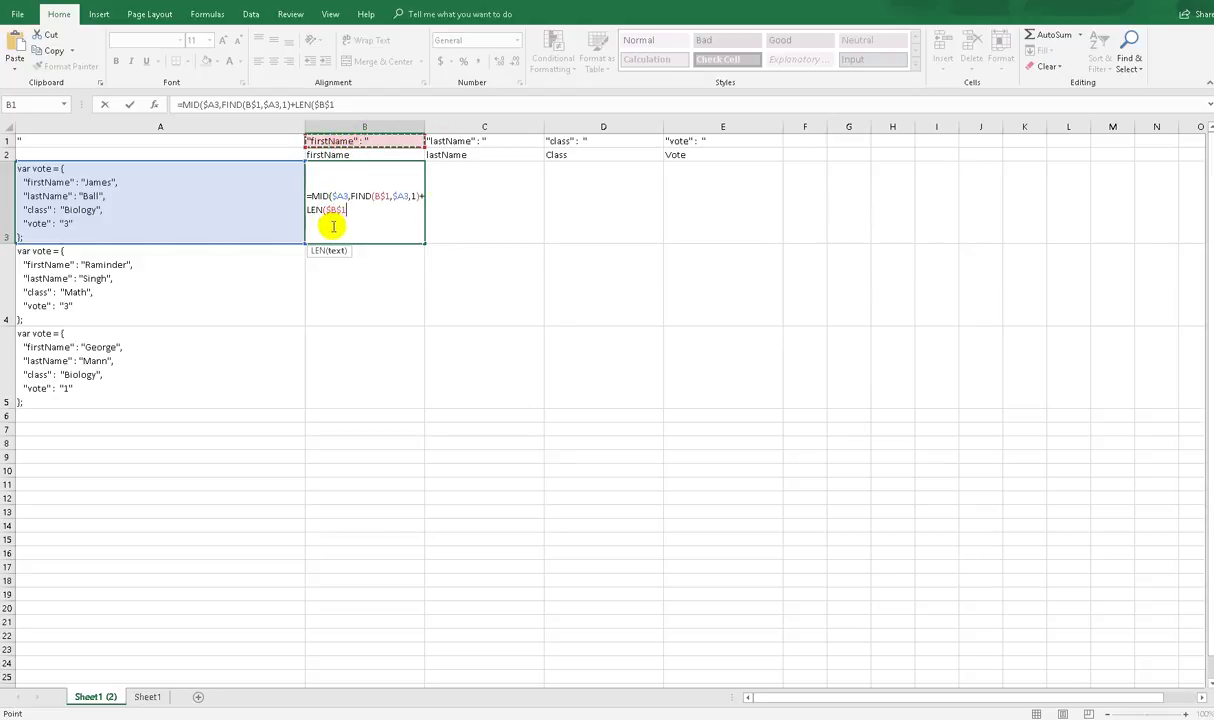
pyautogui.press('F4')
pyautogui.write(')')
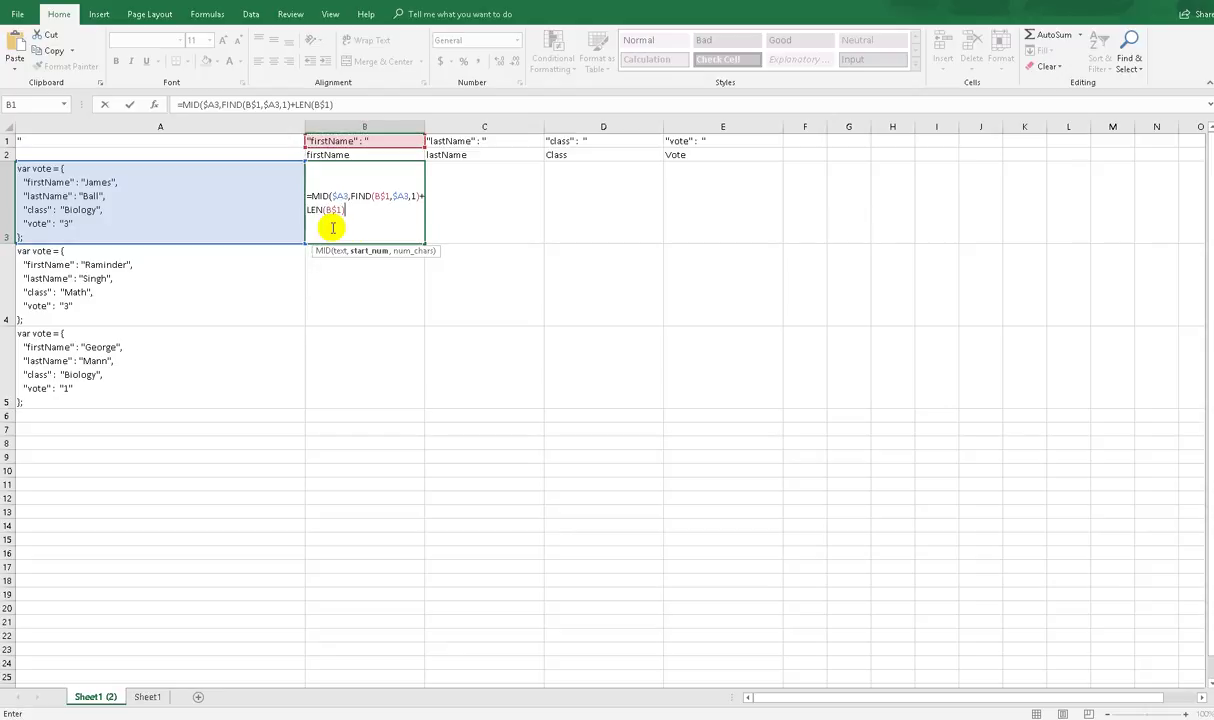
pyautogui.write(',')
pyautogui.write('9999')
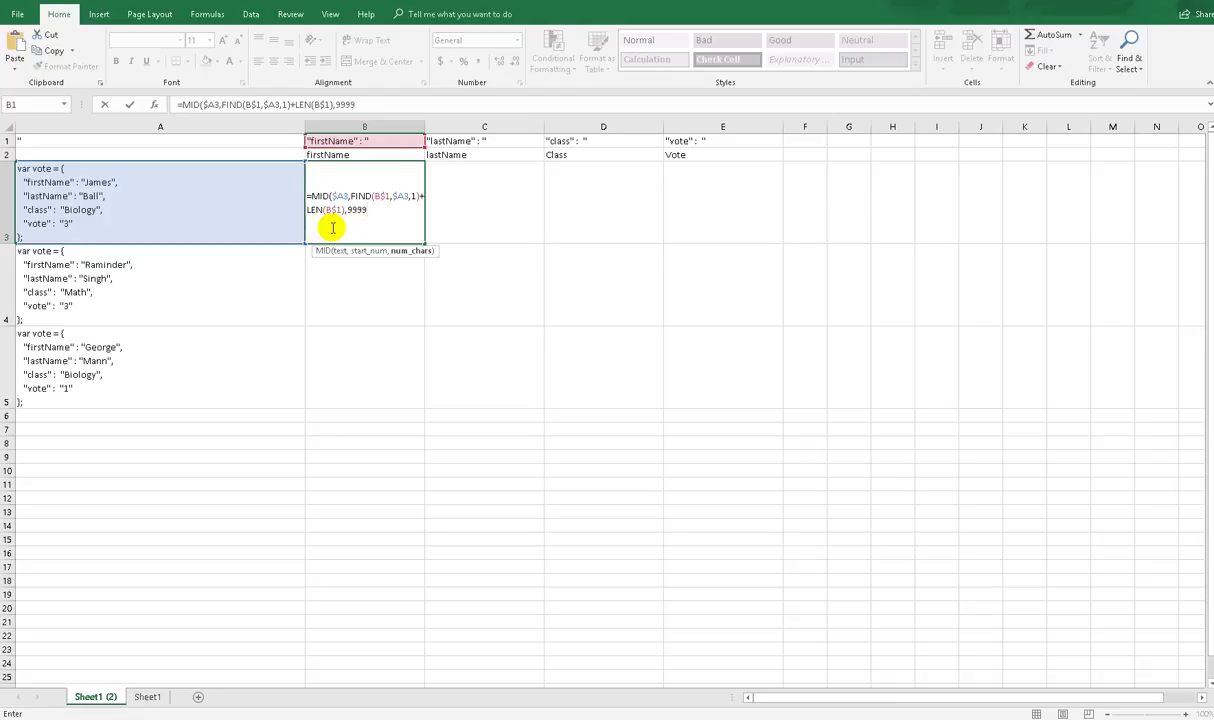
pyautogui.write(')')
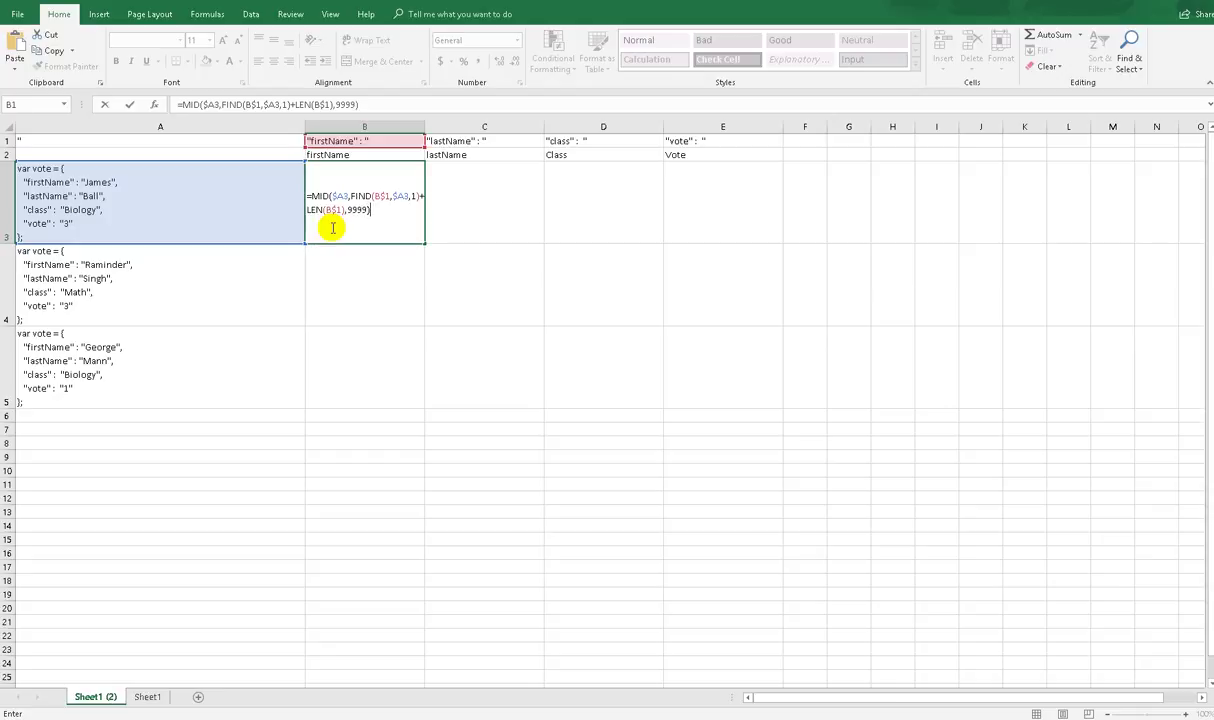
pyautogui.press('Return')
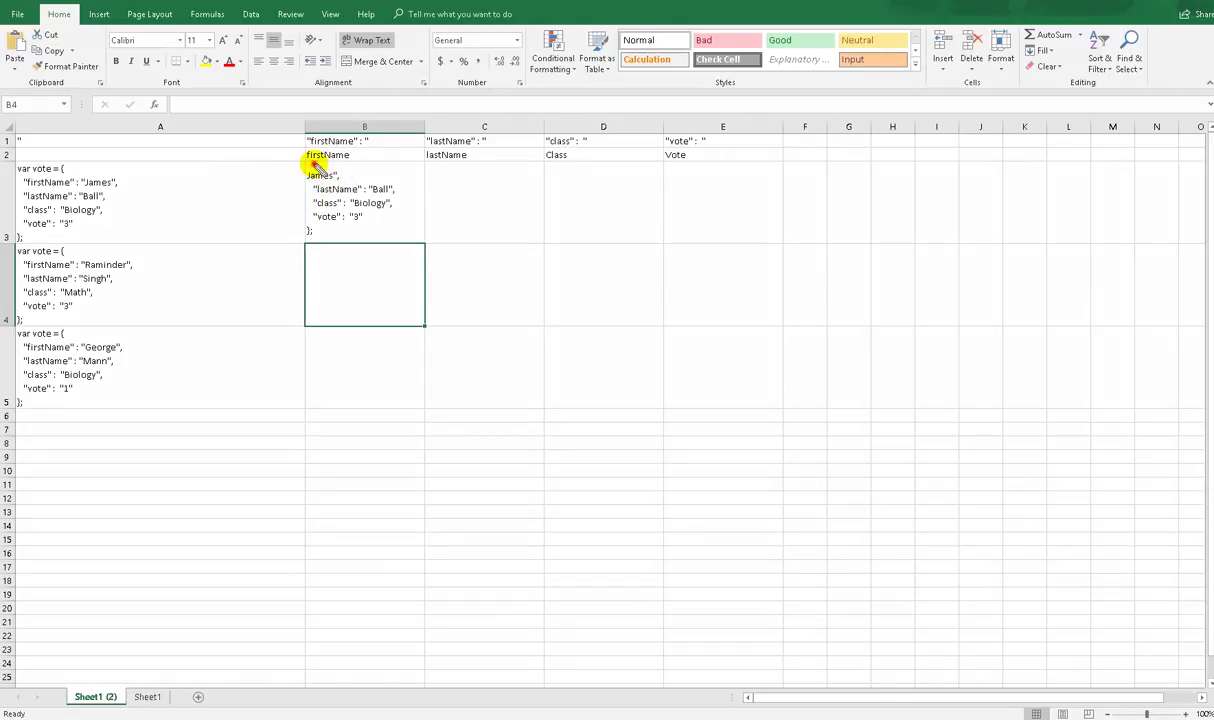
pyautogui.moveTo(318, 168); pyautogui.dragTo(330, 172)
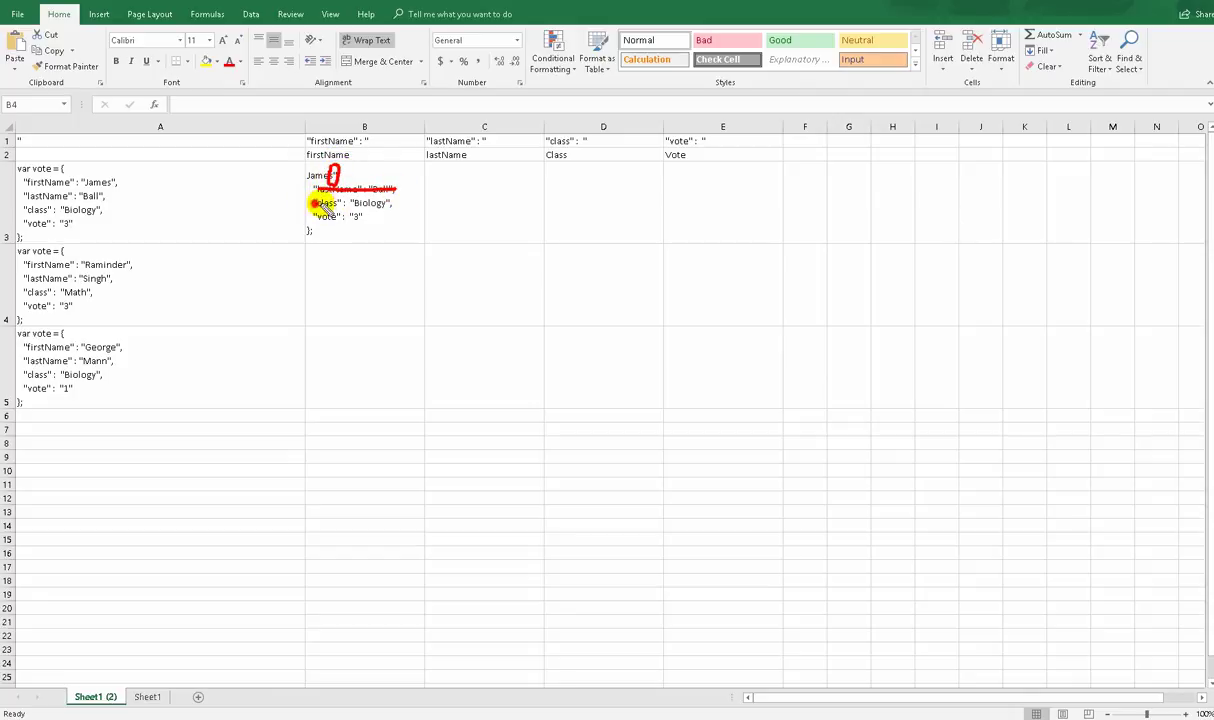
pyautogui.moveTo(303, 235); pyautogui.dragTo(348, 229)
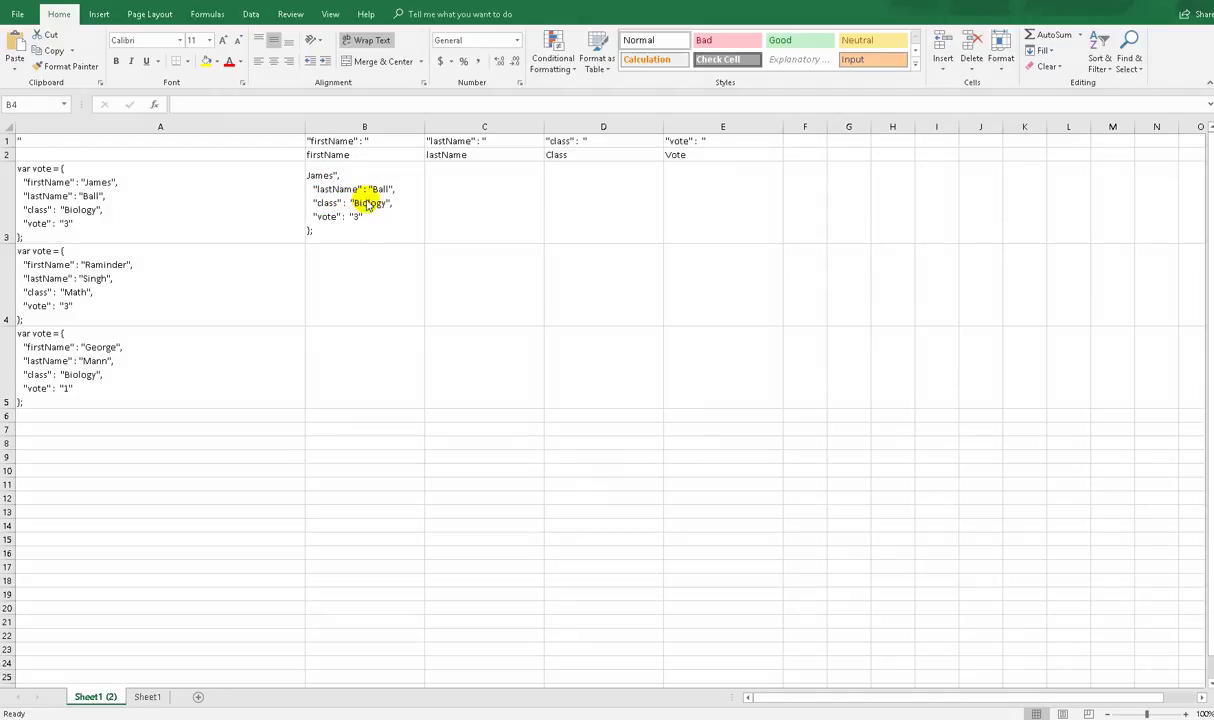
pyautogui.click(363, 213)
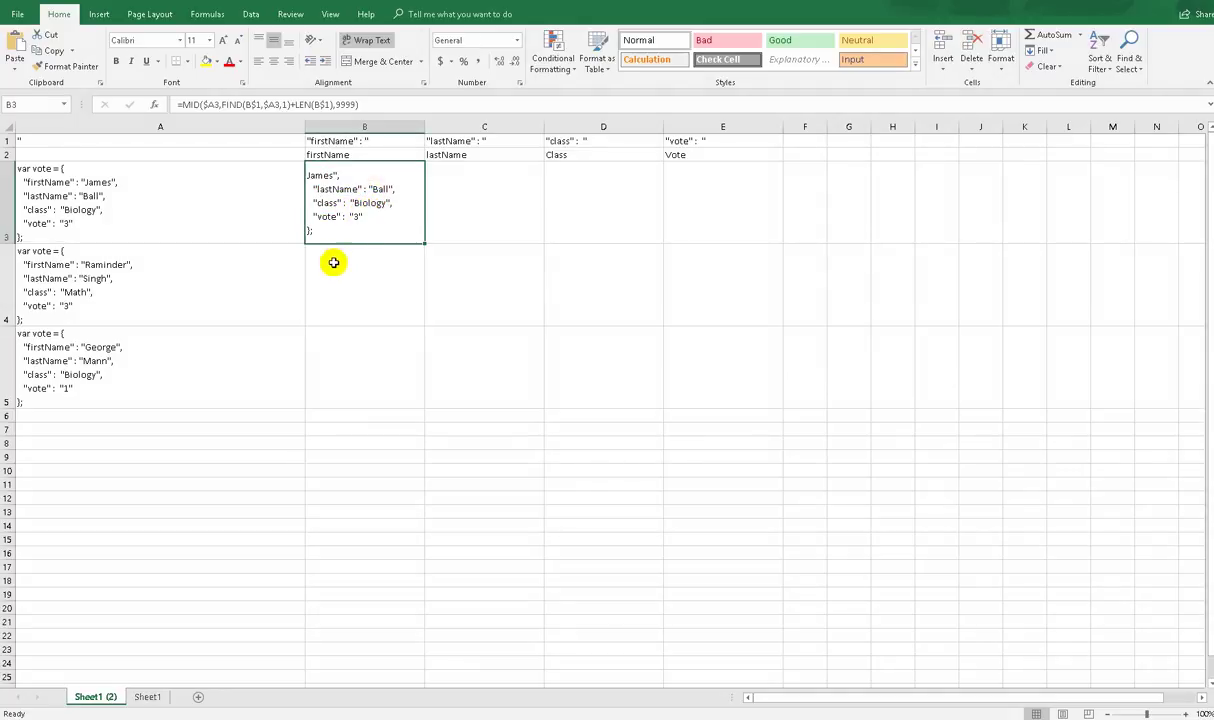
# Step: Insert REPLACE( after the equals sign in B3 and select the MID(...) expression as its argument
pyautogui.press('F2')
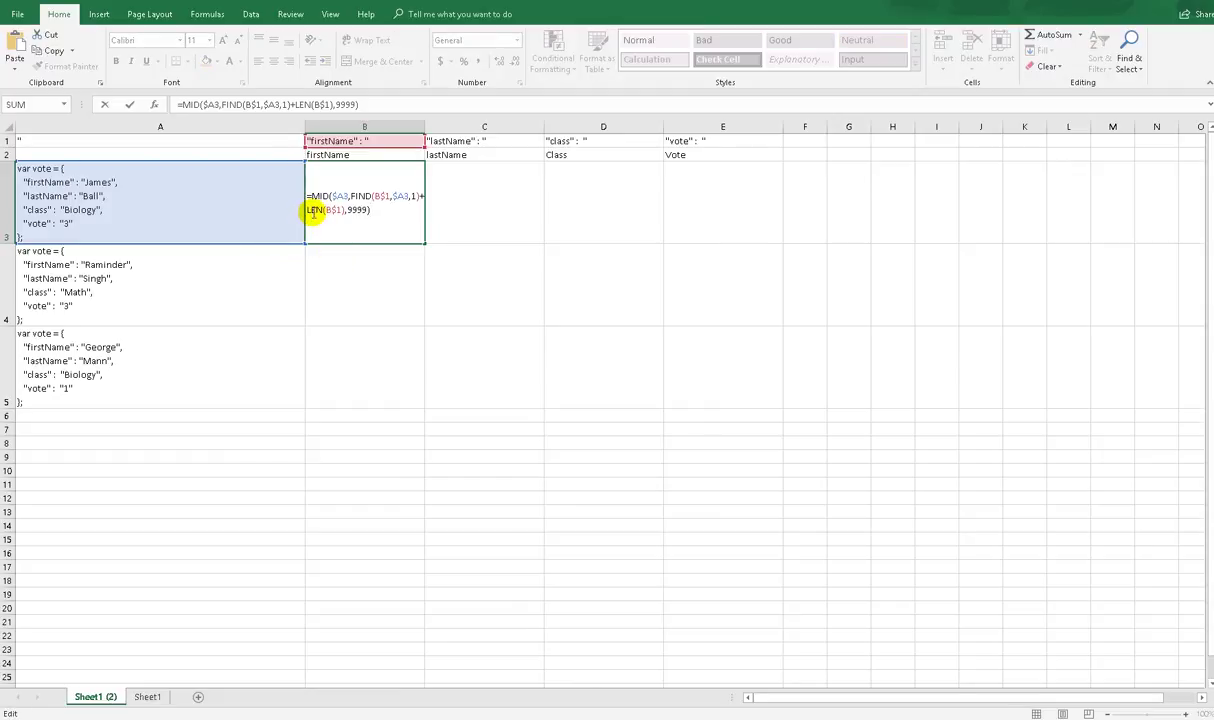
pyautogui.click(311, 196)
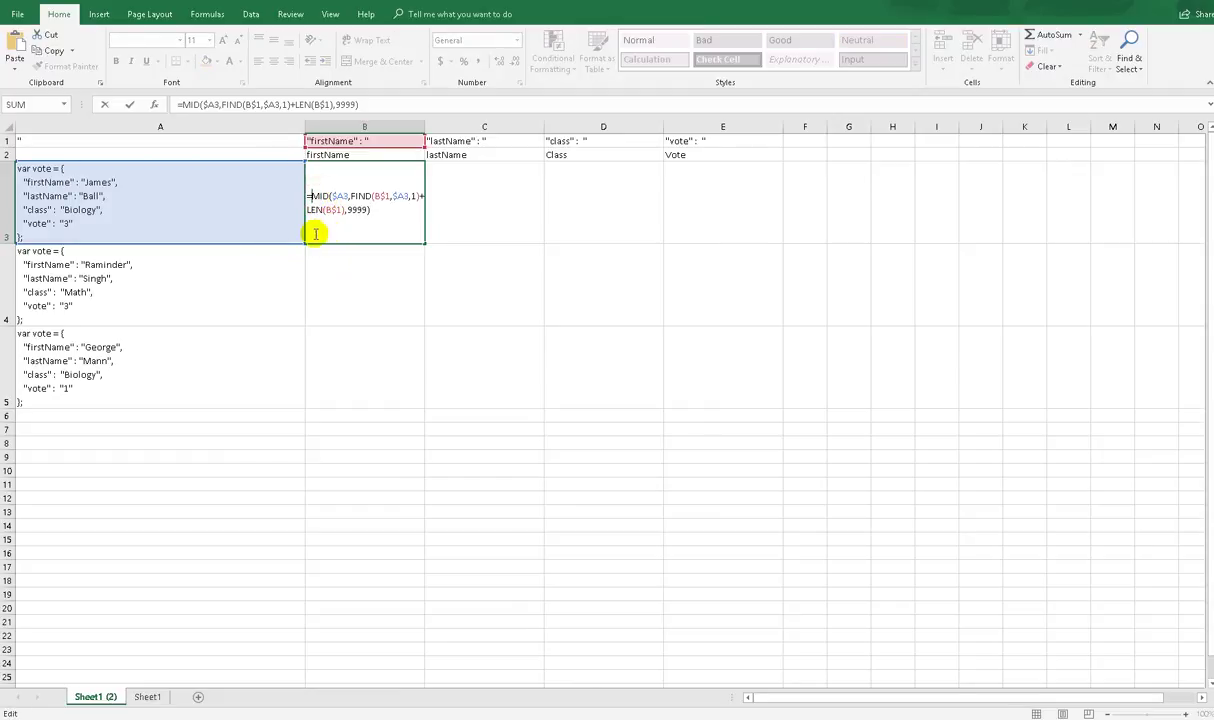
pyautogui.write('rep')
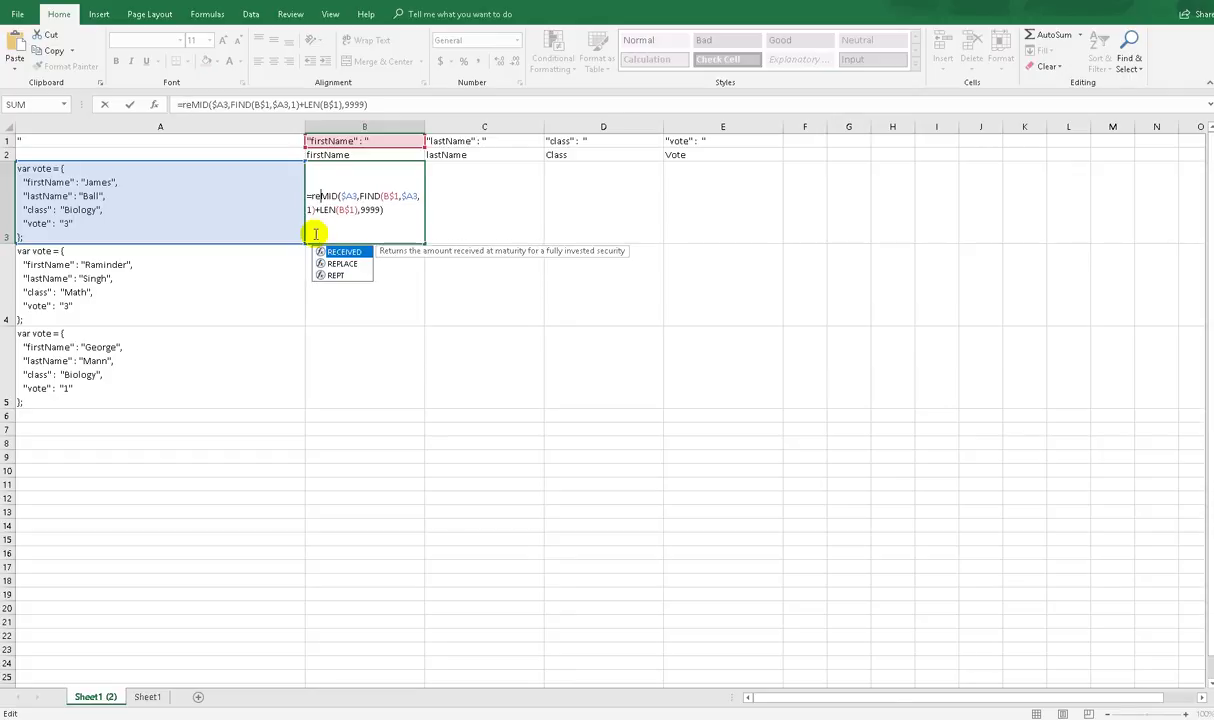
pyautogui.write('la')
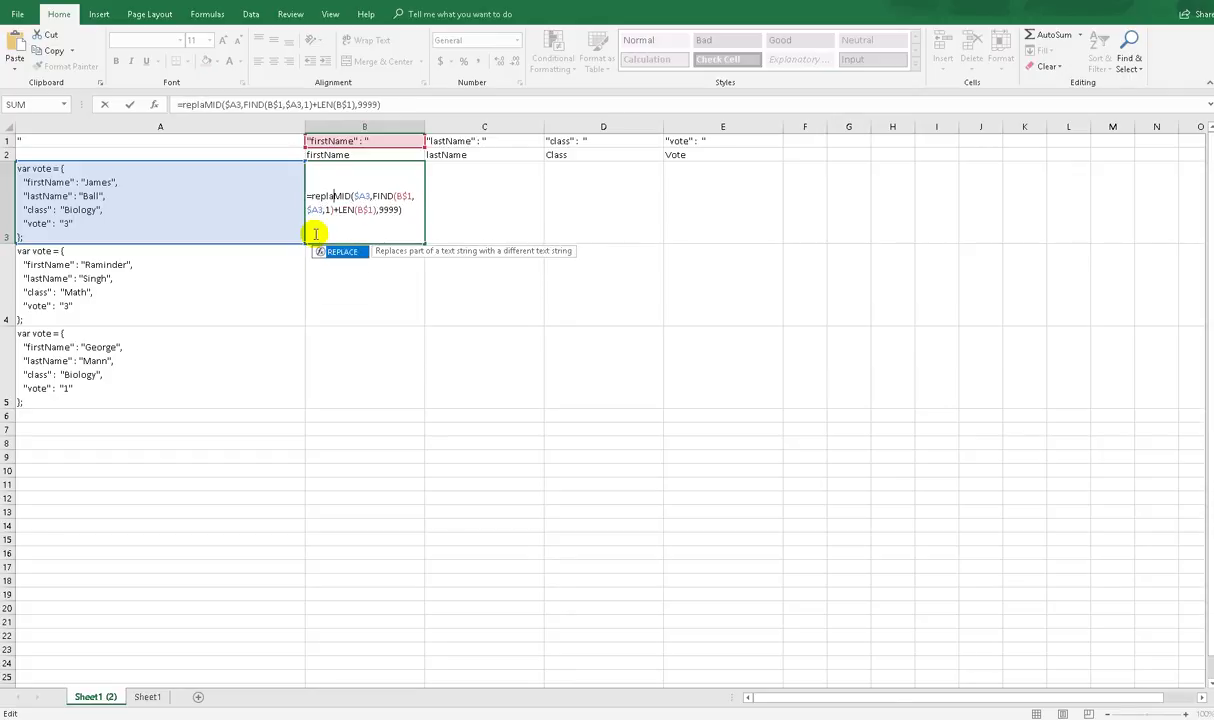
pyautogui.write('ce')
pyautogui.press('Tab')
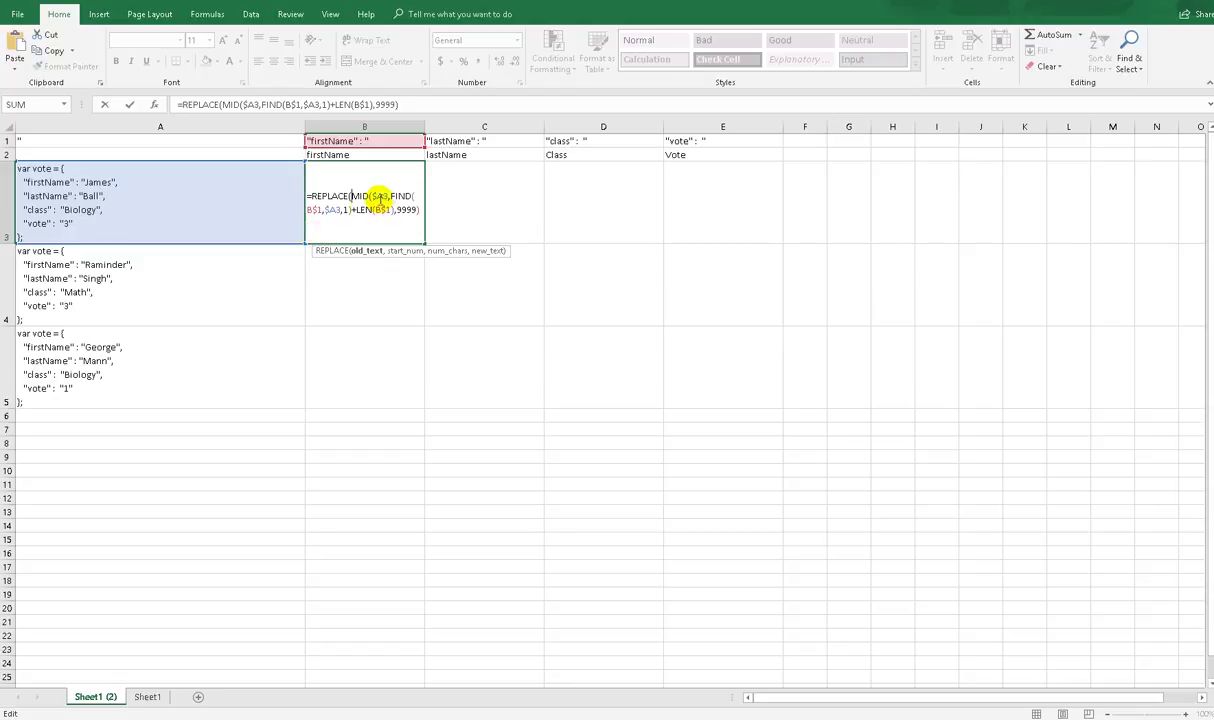
pyautogui.moveTo(351, 196); pyautogui.dragTo(420, 207)
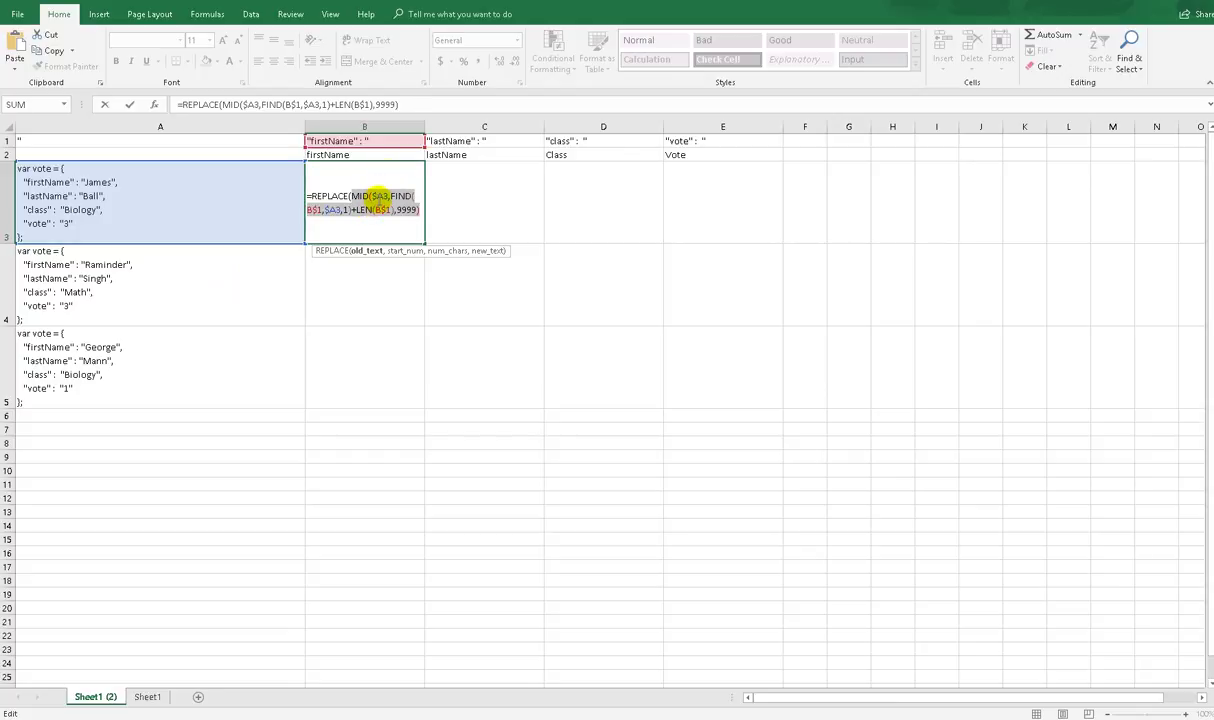
pyautogui.rightClick(376, 202)
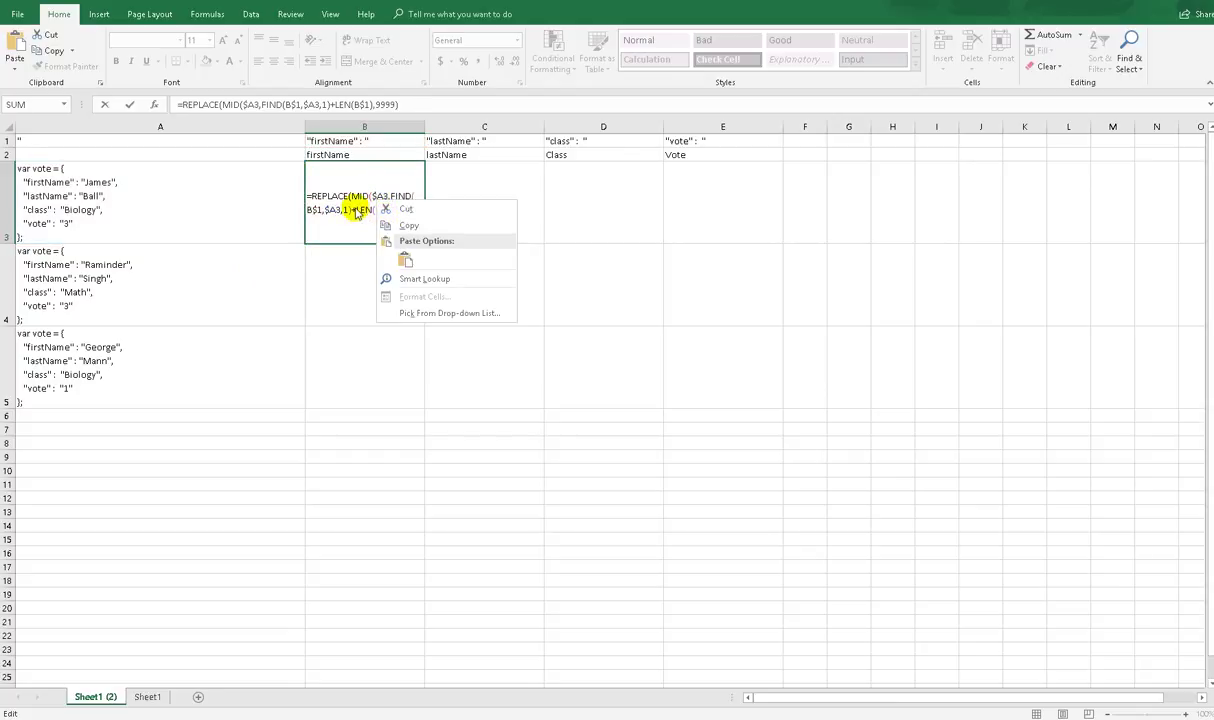
# Step: Move the caret to just after the MID(...,9999) argument in B3's REPLACE formula
pyautogui.click(352, 196)
pyautogui.click(352, 196)
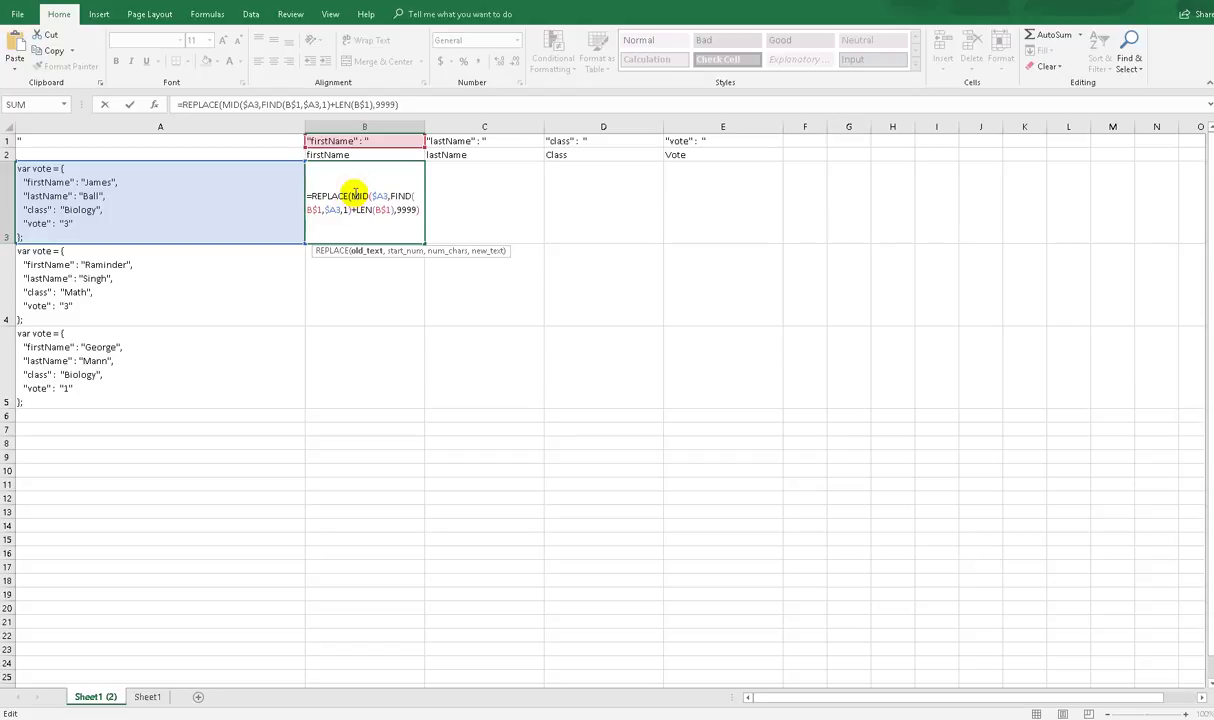
pyautogui.moveTo(350, 196); pyautogui.dragTo(421, 211)
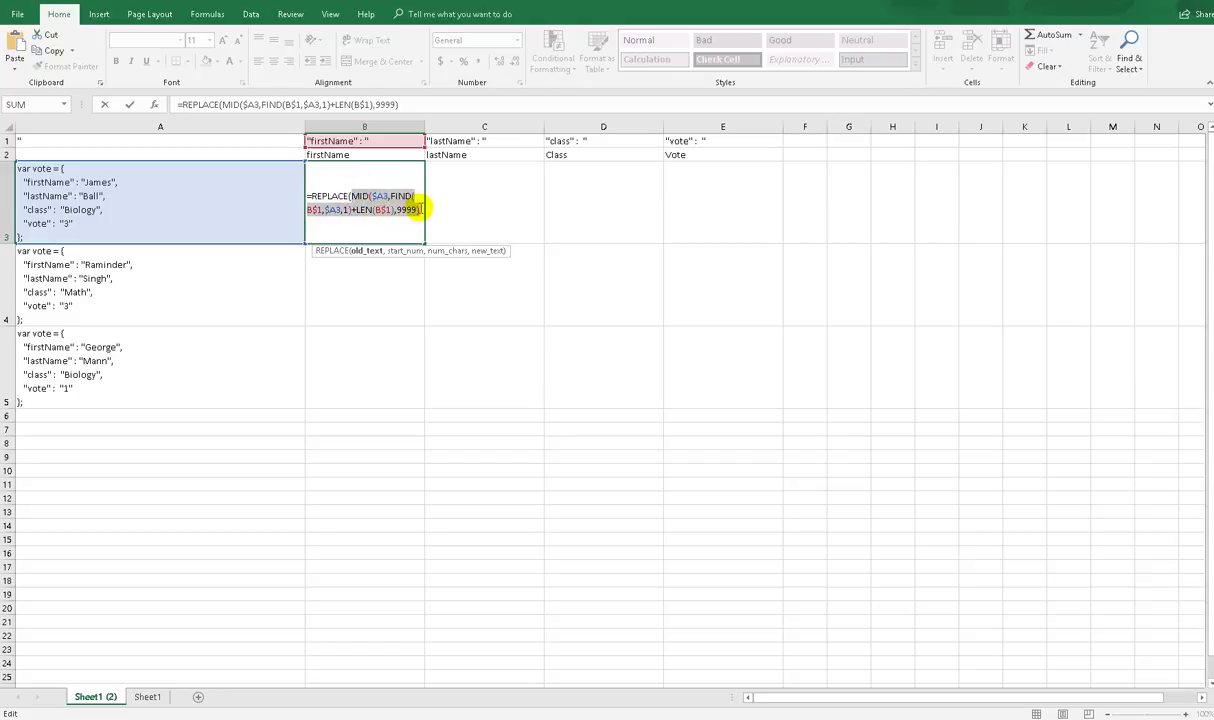
pyautogui.click(343, 203)
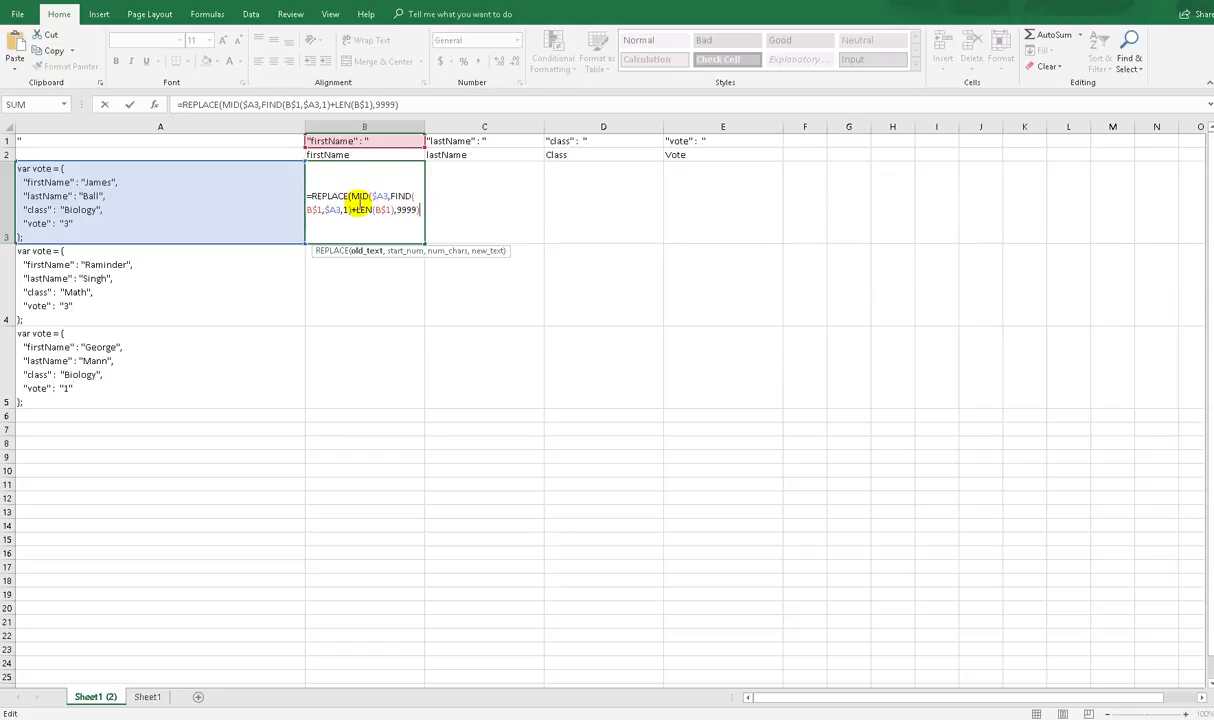
pyautogui.click(366, 200)
pyautogui.click(412, 210)
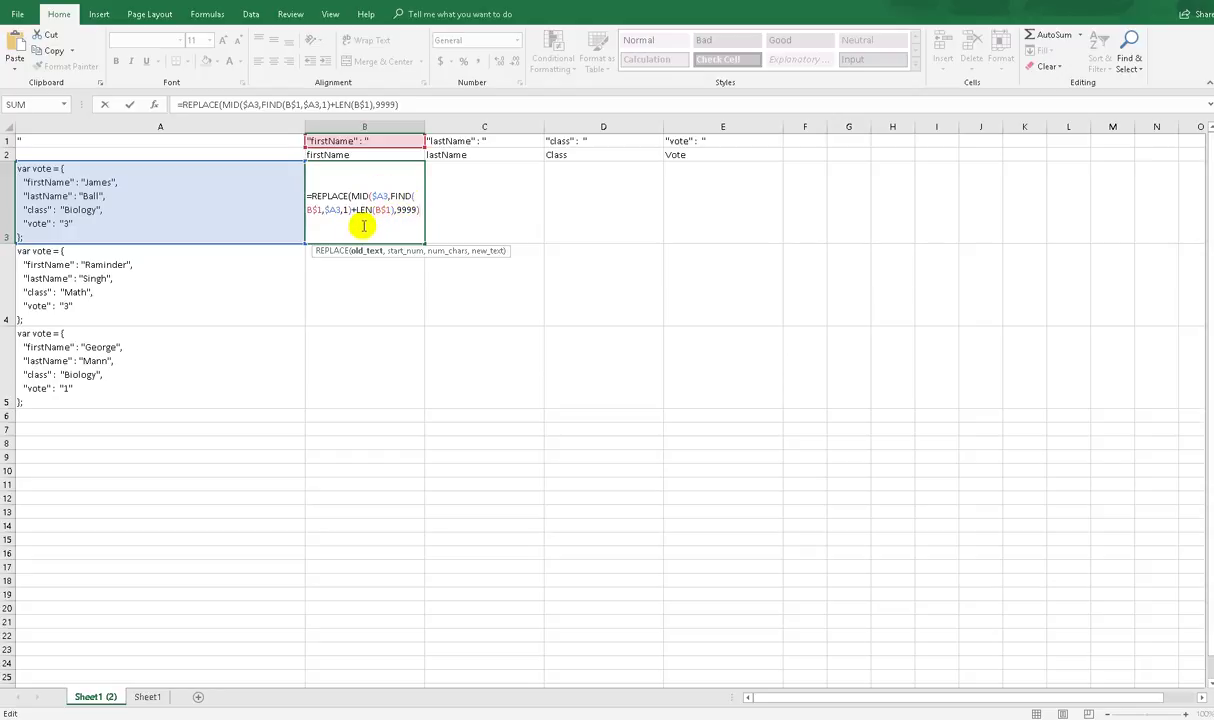
# Step: Add ,FIND(A1 as the next argument, searching for A1's quote mark
pyautogui.write(',')
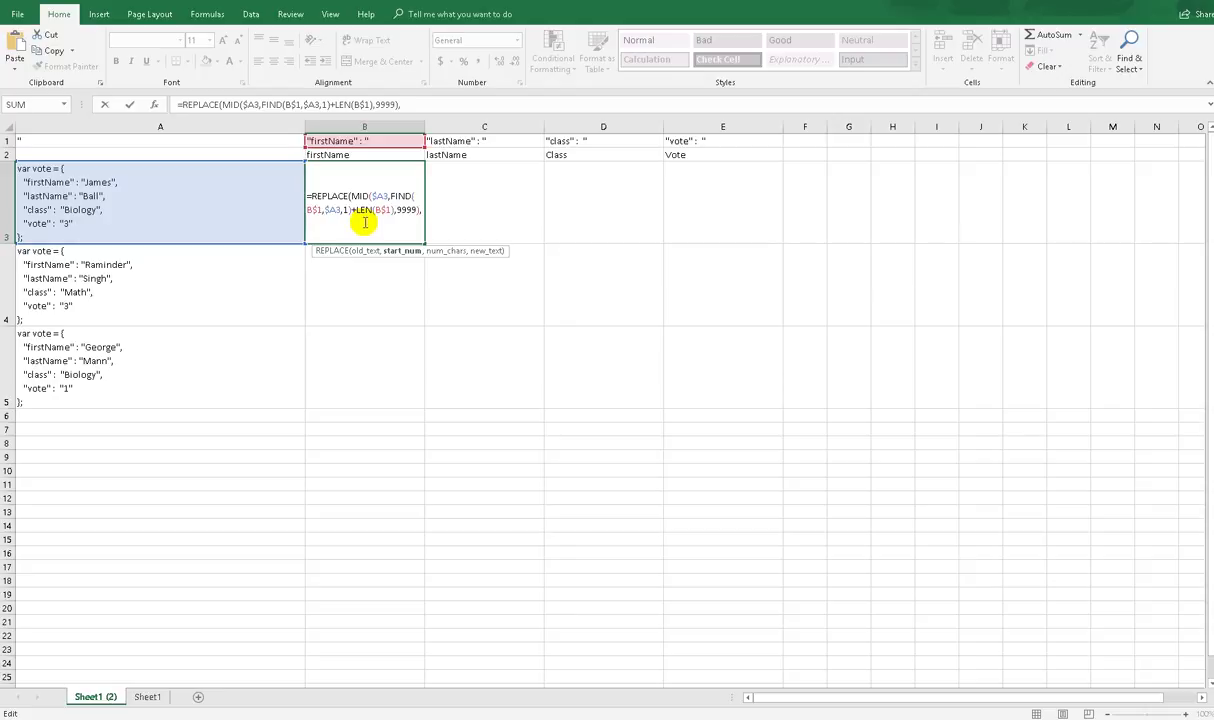
pyautogui.write('FI')
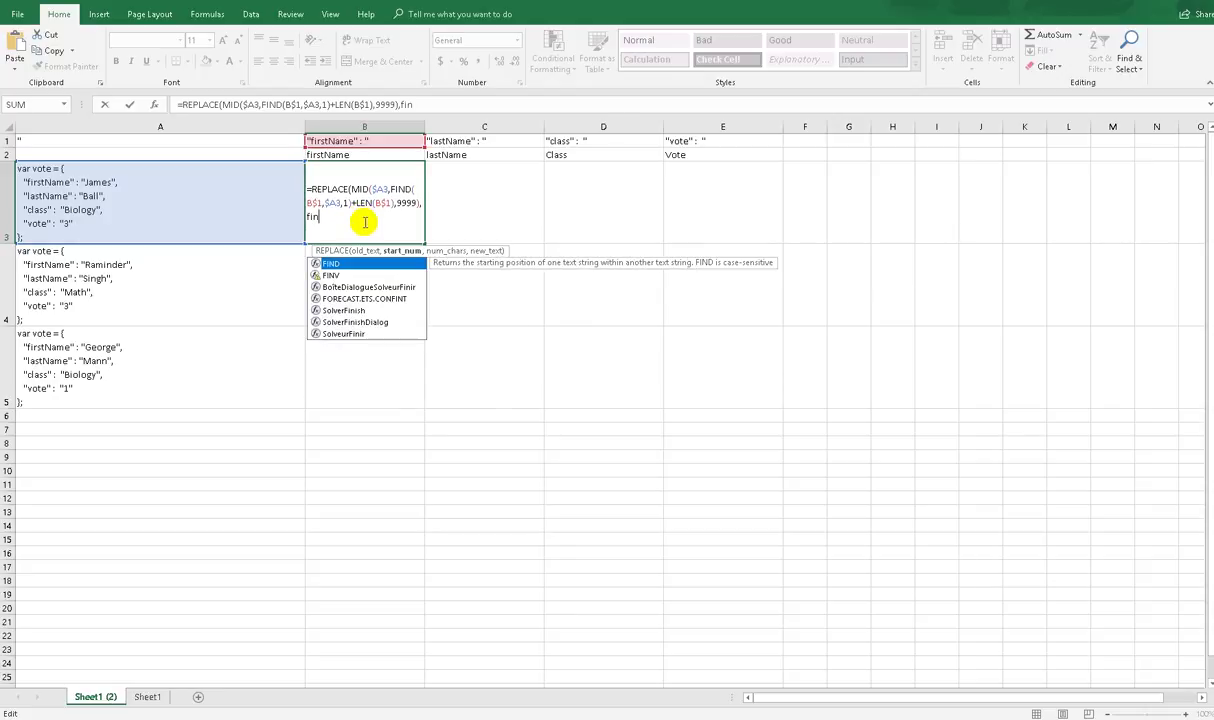
pyautogui.write('ND(')
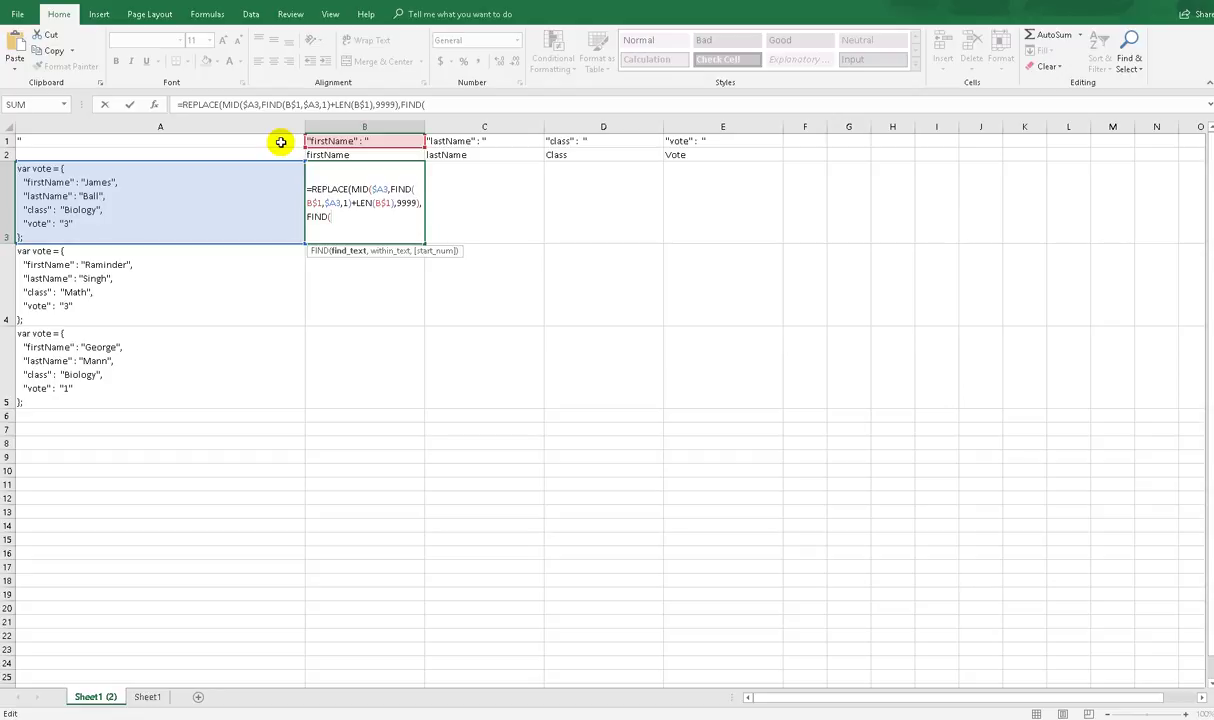
pyautogui.click(281, 142)
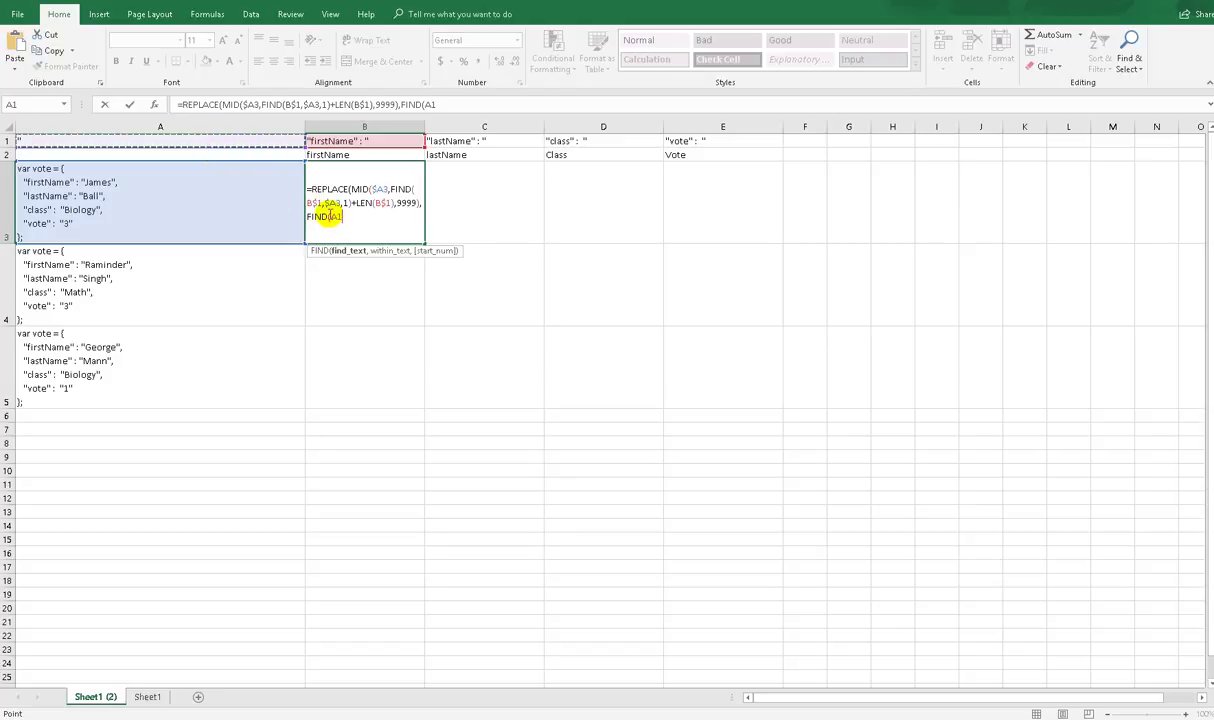
pyautogui.moveTo(331, 216); pyautogui.dragTo(345, 216)
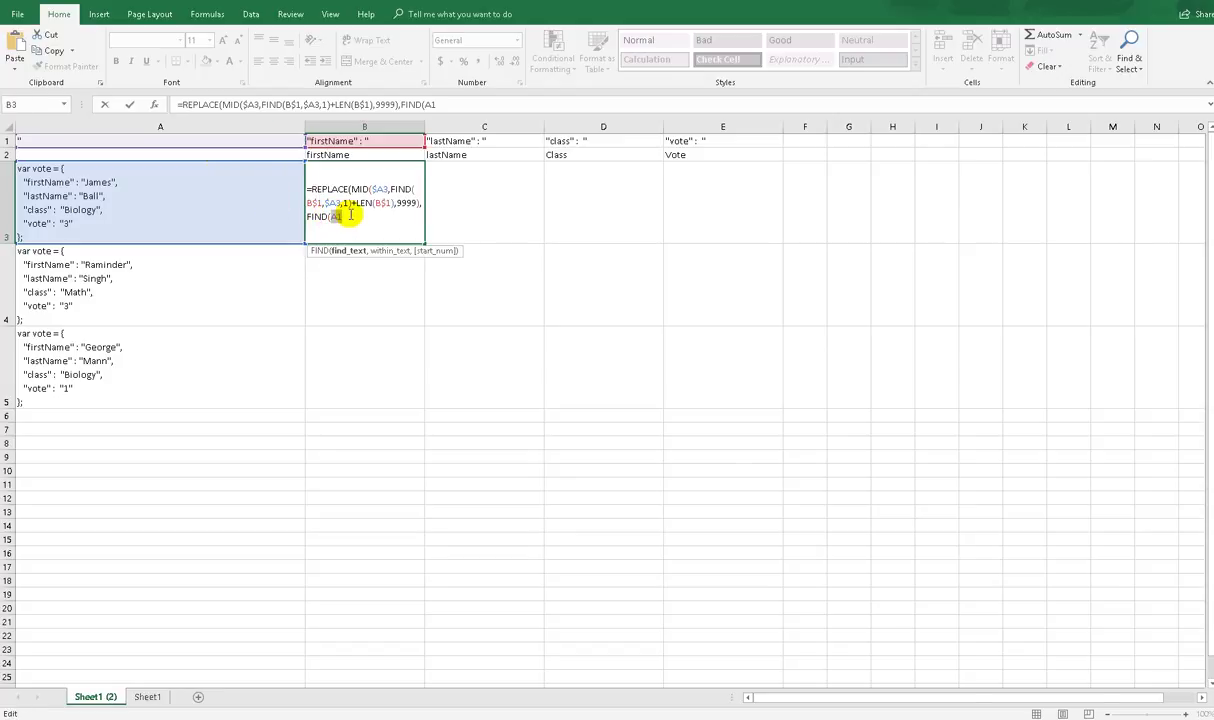
pyautogui.write('""""')
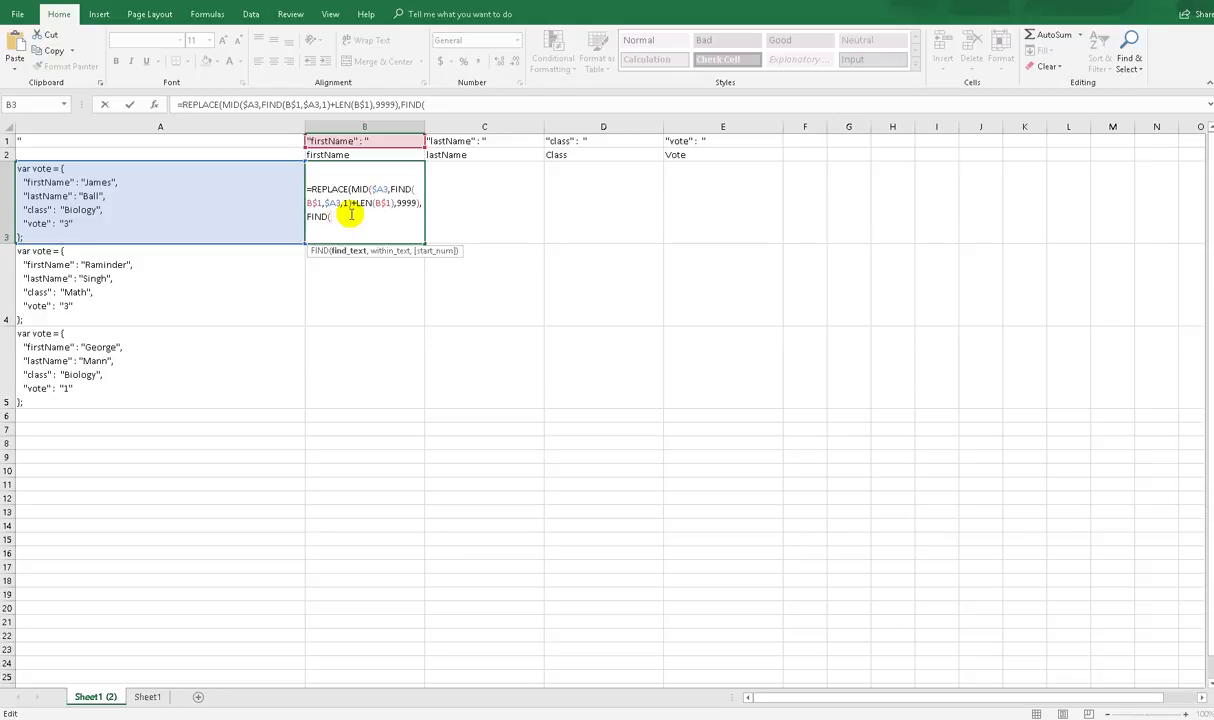
pyautogui.click(238, 143)
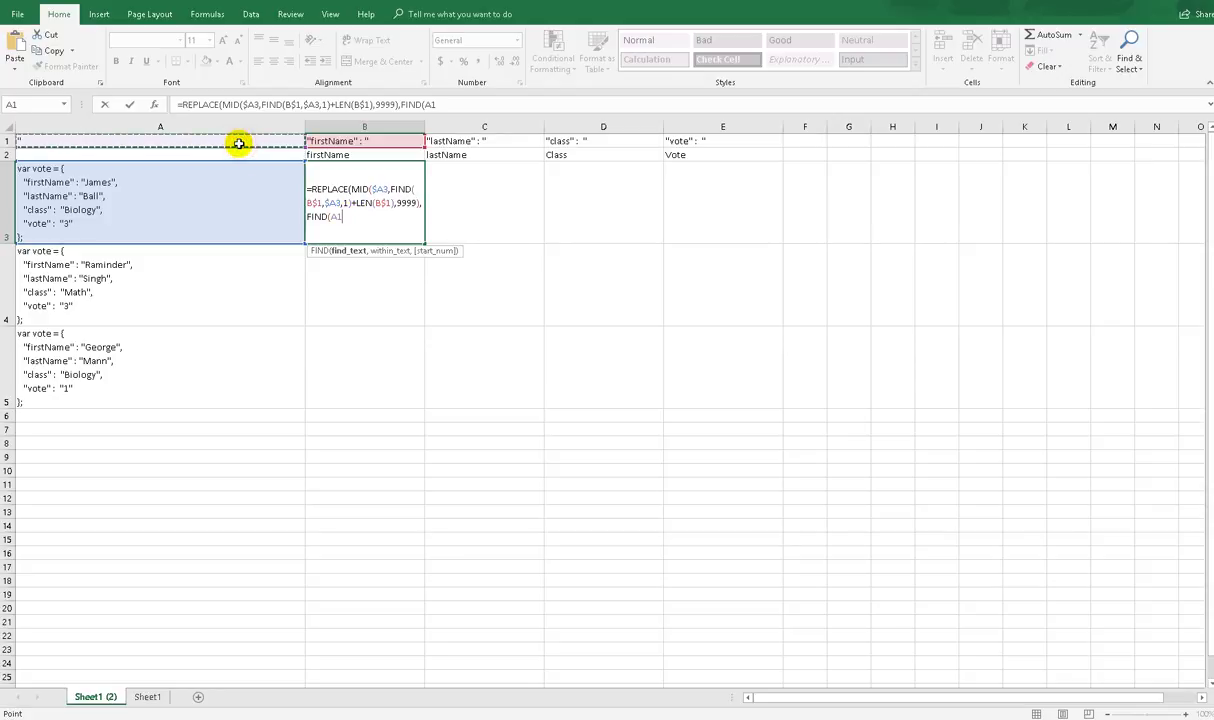
# Step: Make the second FIND search the pasted MID expression from position 1, then add REPLACE's 9999,"" arguments
pyautogui.write(',')
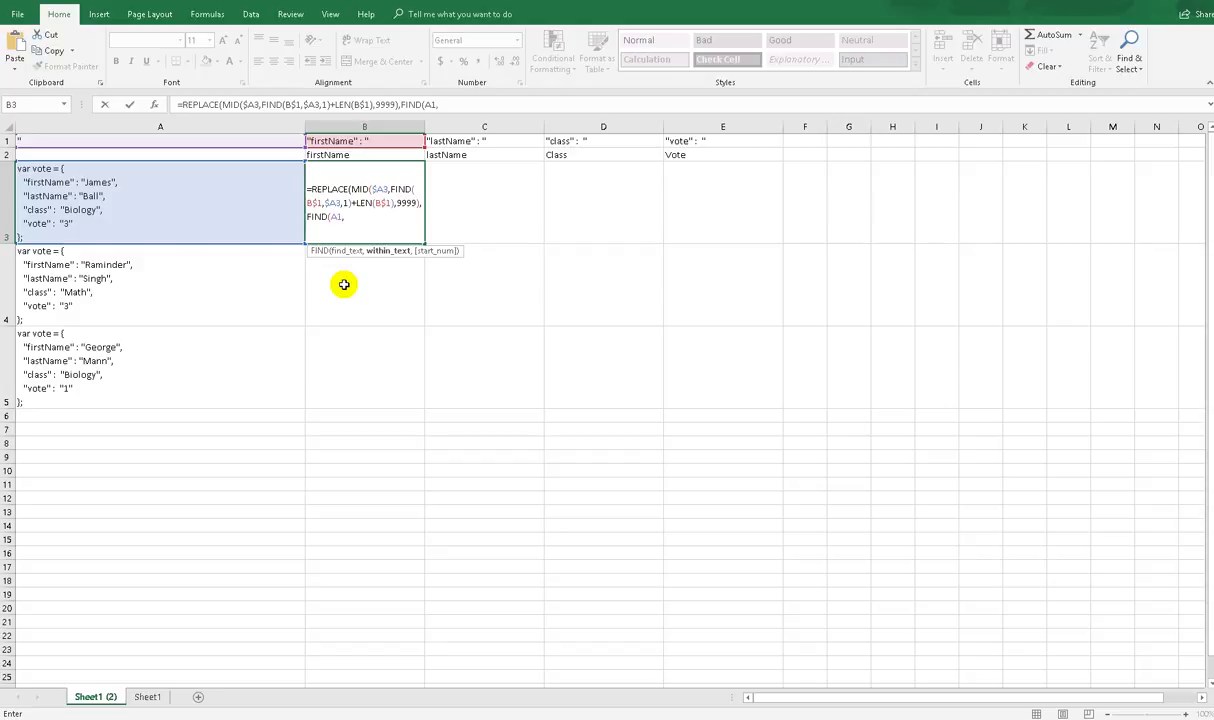
pyautogui.hotkey('ctrl', 'v')
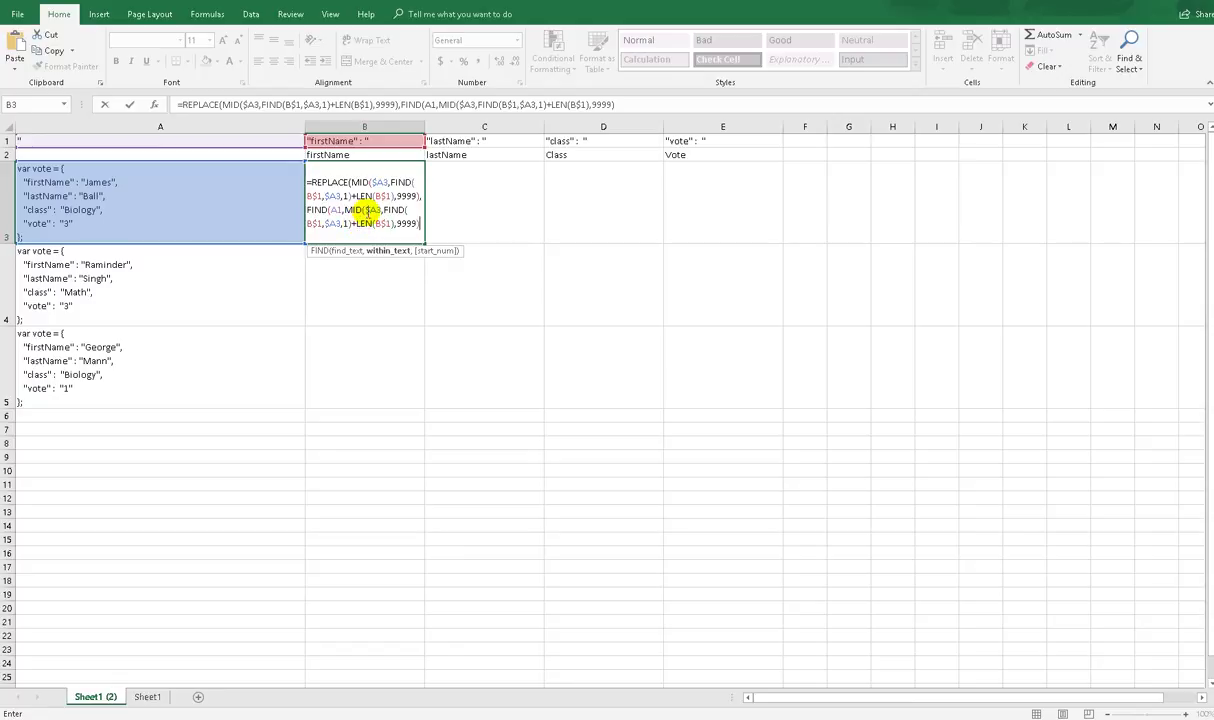
pyautogui.write(',1')
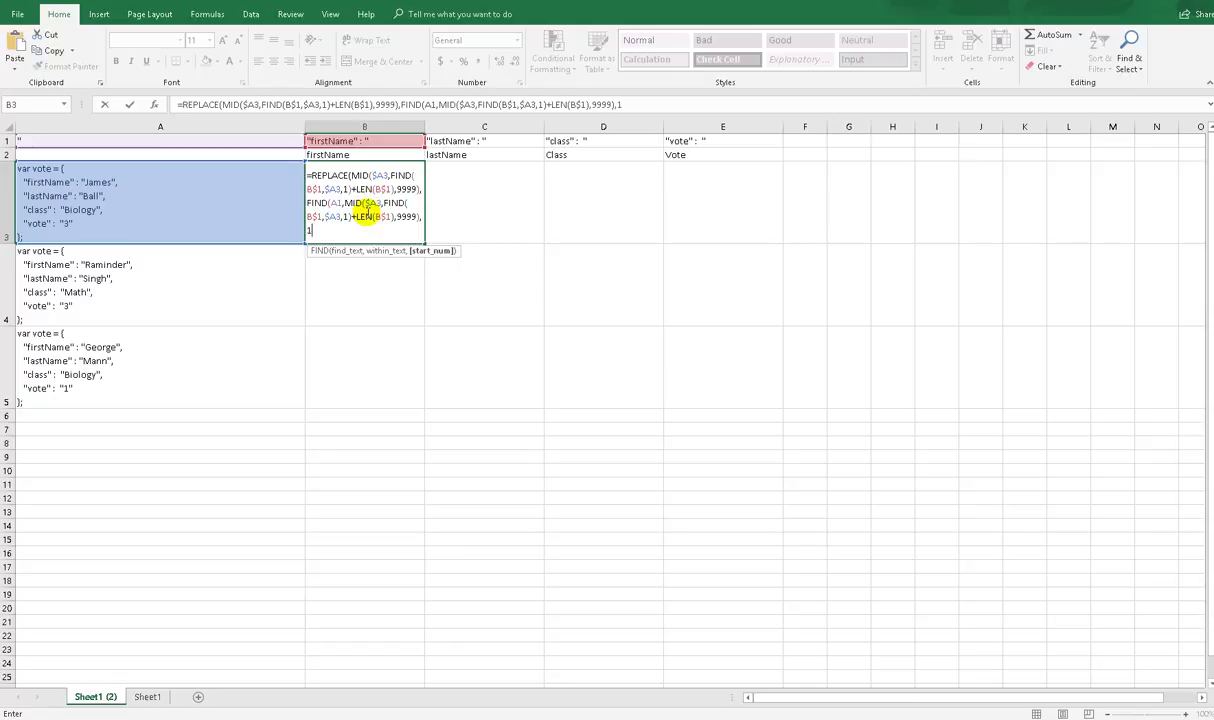
pyautogui.write(')')
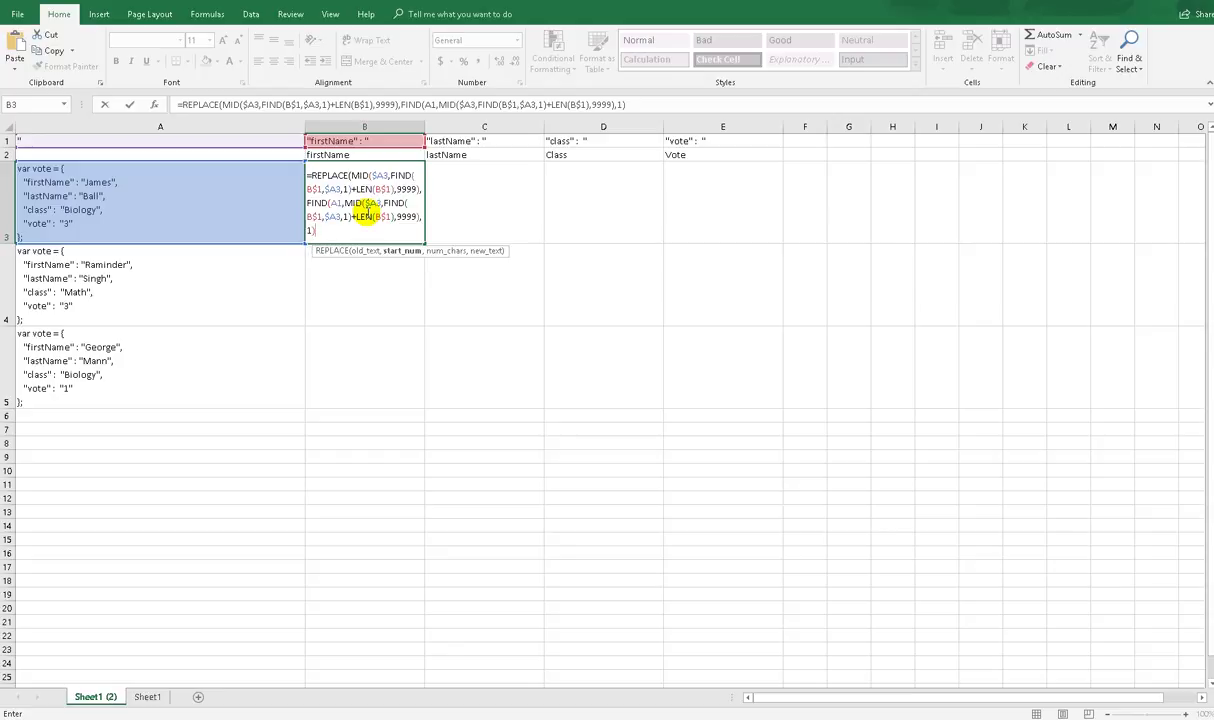
pyautogui.write(',')
pyautogui.write('9')
pyautogui.write('999')
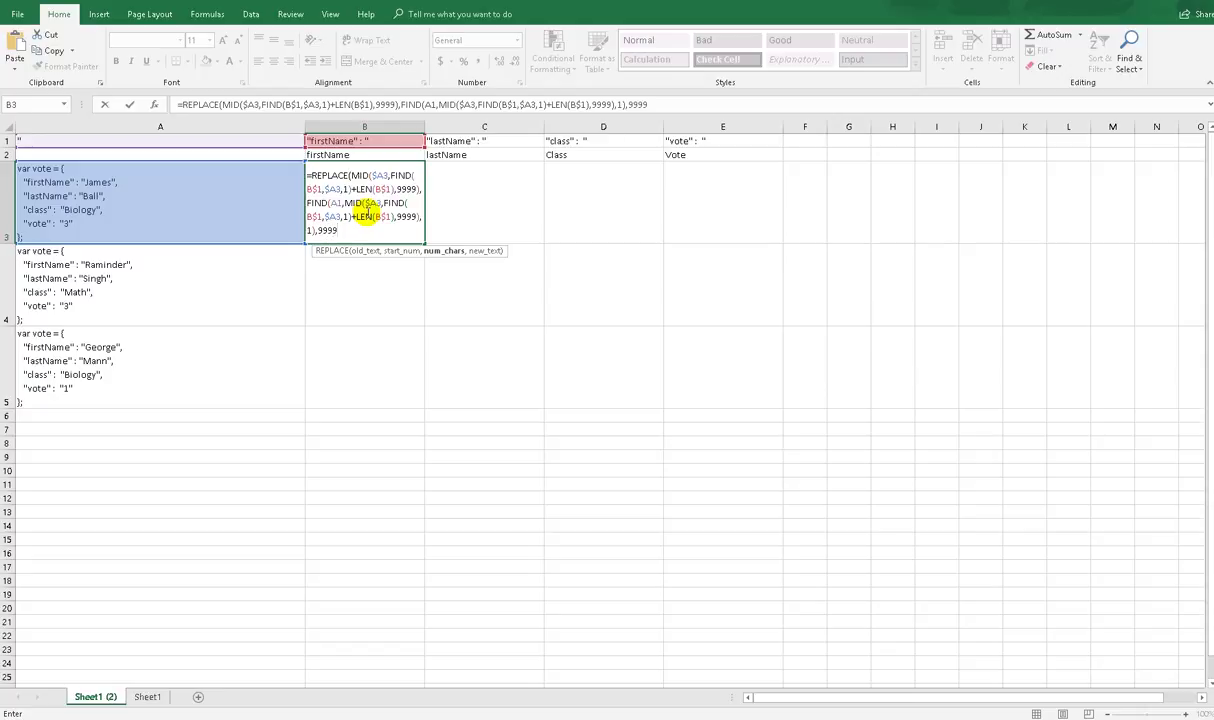
pyautogui.write(',')
pyautogui.write('"')
pyautogui.write(')')
# Step: Commit B3 to show James, copy it across to E3, and inspect C3's #VALUE! error
pyautogui.press('Return')
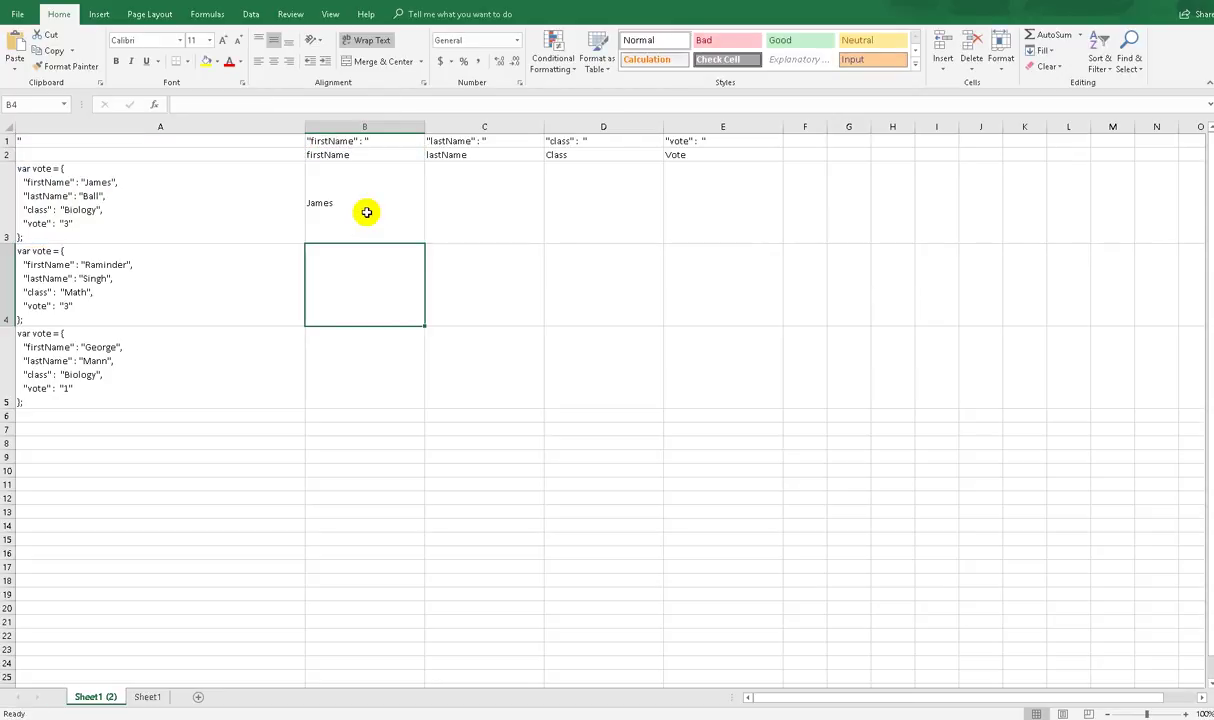
pyautogui.click(366, 213)
pyautogui.press('F2')
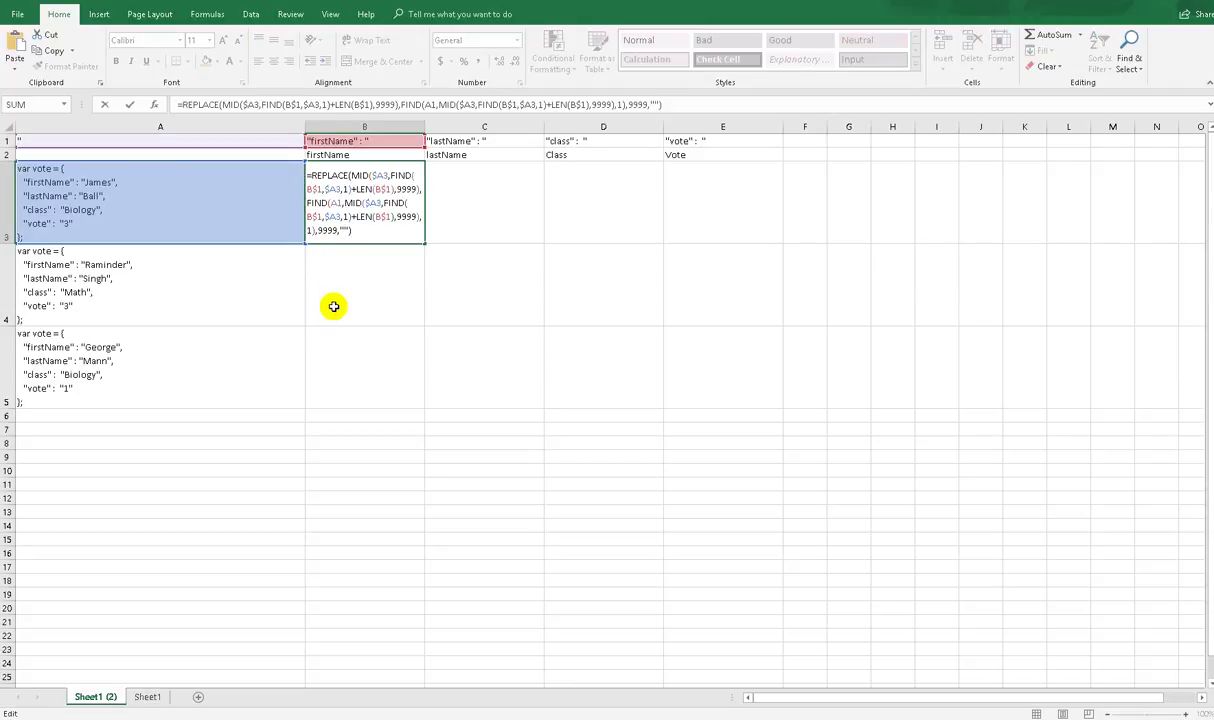
pyautogui.press('Escape')
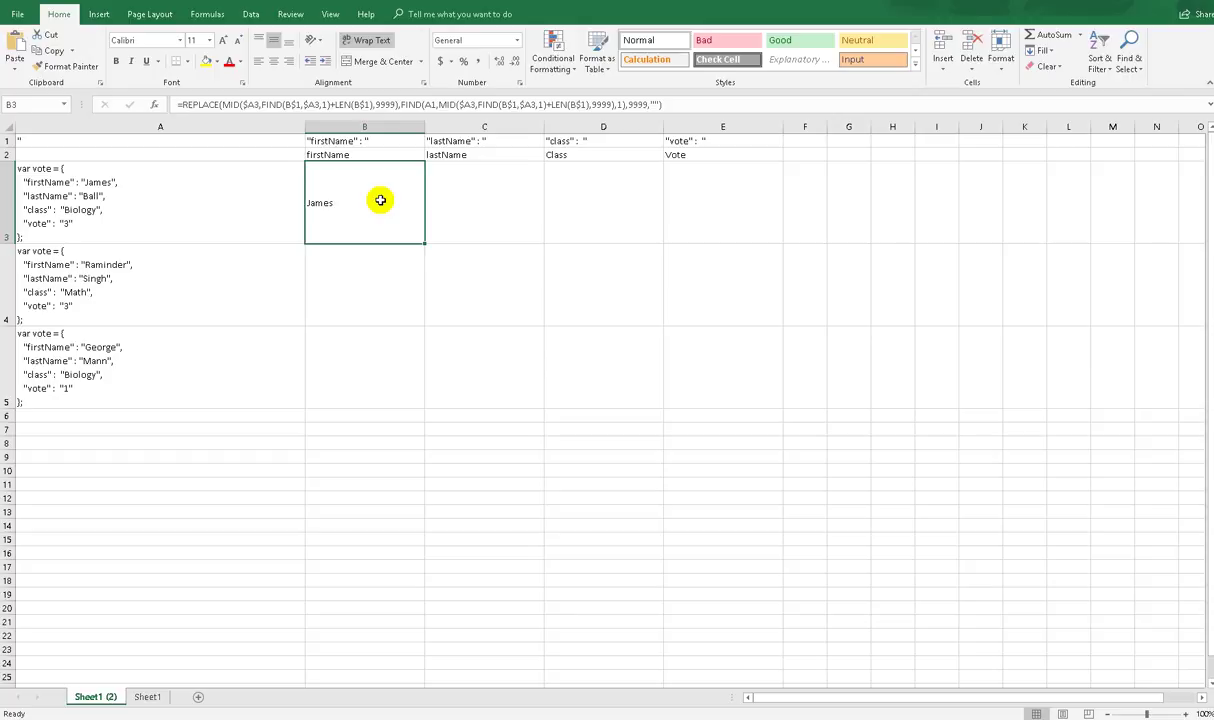
pyautogui.moveTo(425, 242); pyautogui.dragTo(731, 228)
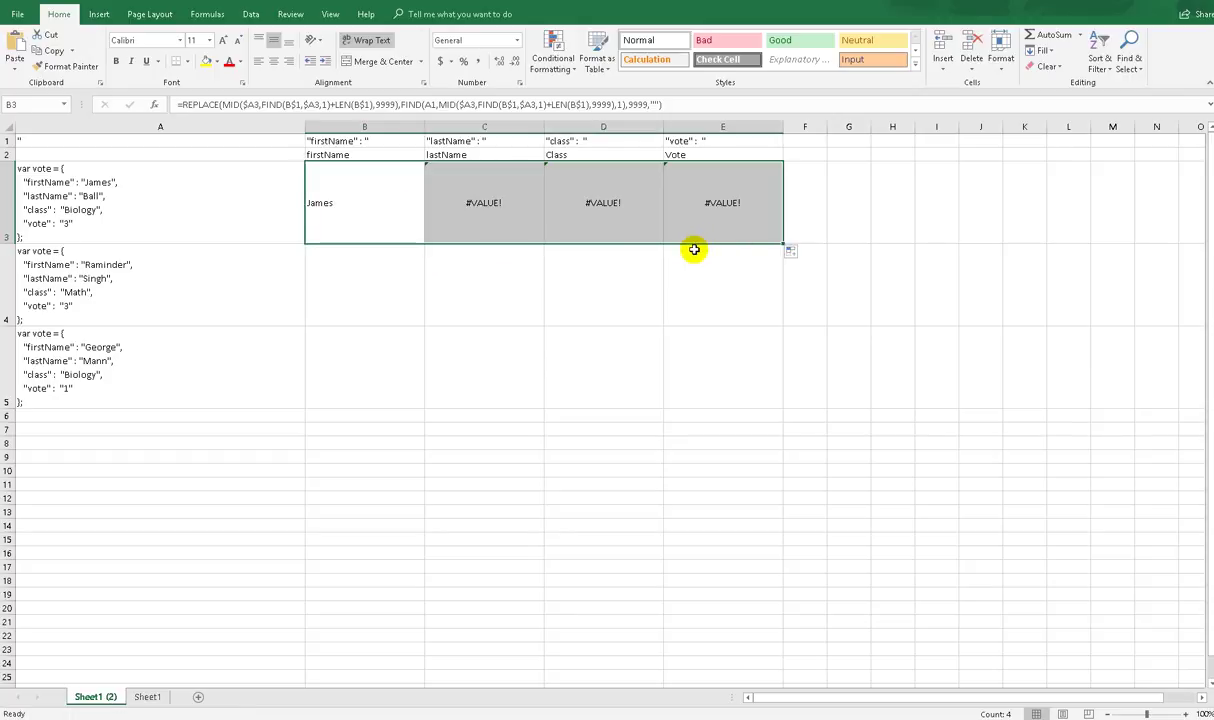
pyautogui.click(450, 205)
pyautogui.doubleClick(437, 216)
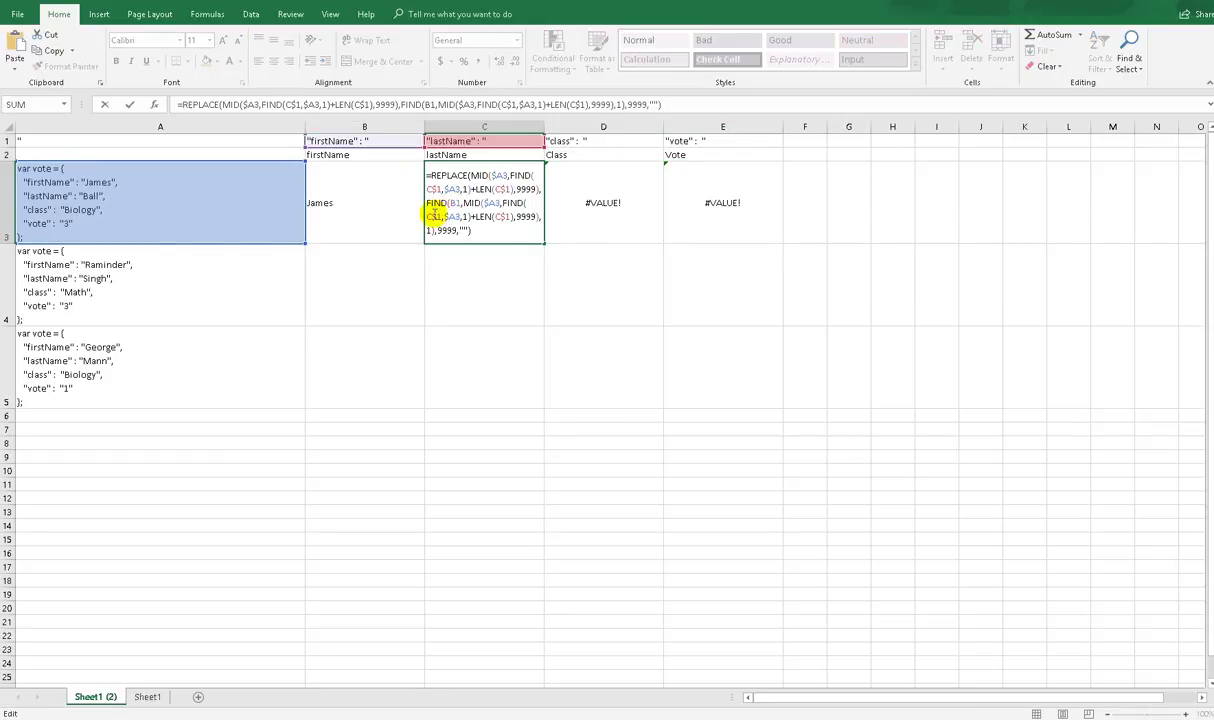
pyautogui.press('Escape')
# Step: Change the A1 reference inside B3's FIND to absolute $A$1
pyautogui.click(382, 206)
pyautogui.doubleClick(372, 208)
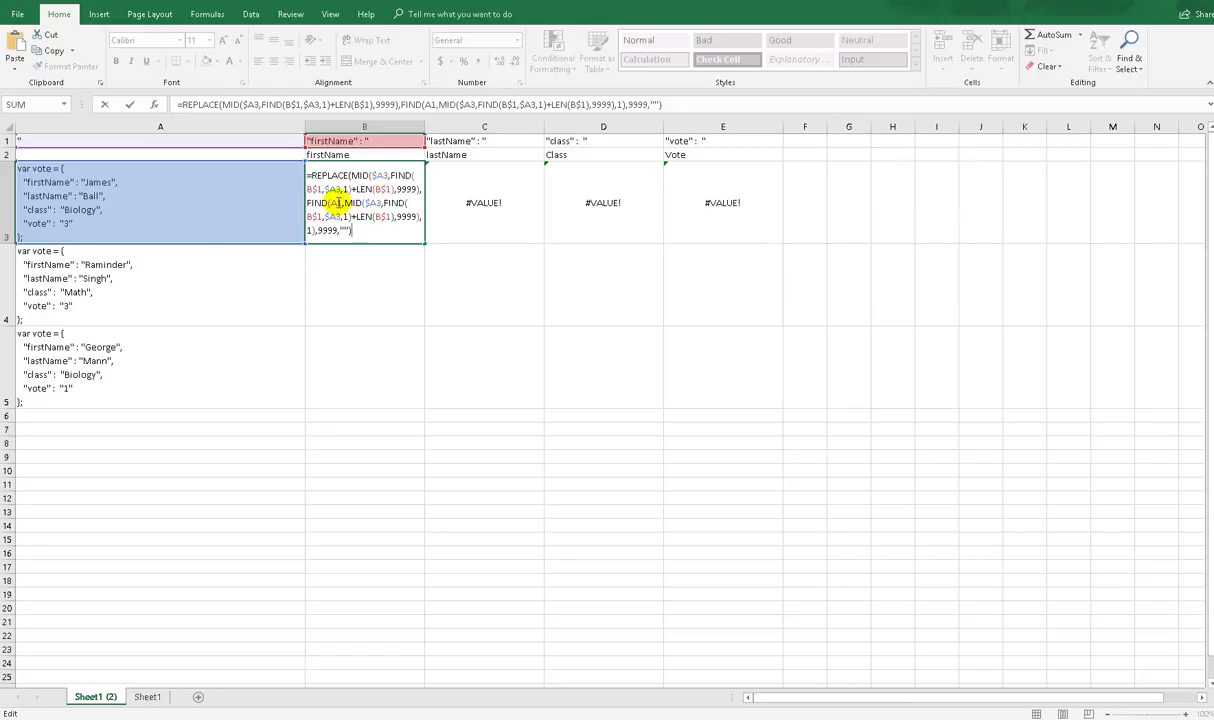
pyautogui.doubleClick(336, 203)
pyautogui.press('F4')
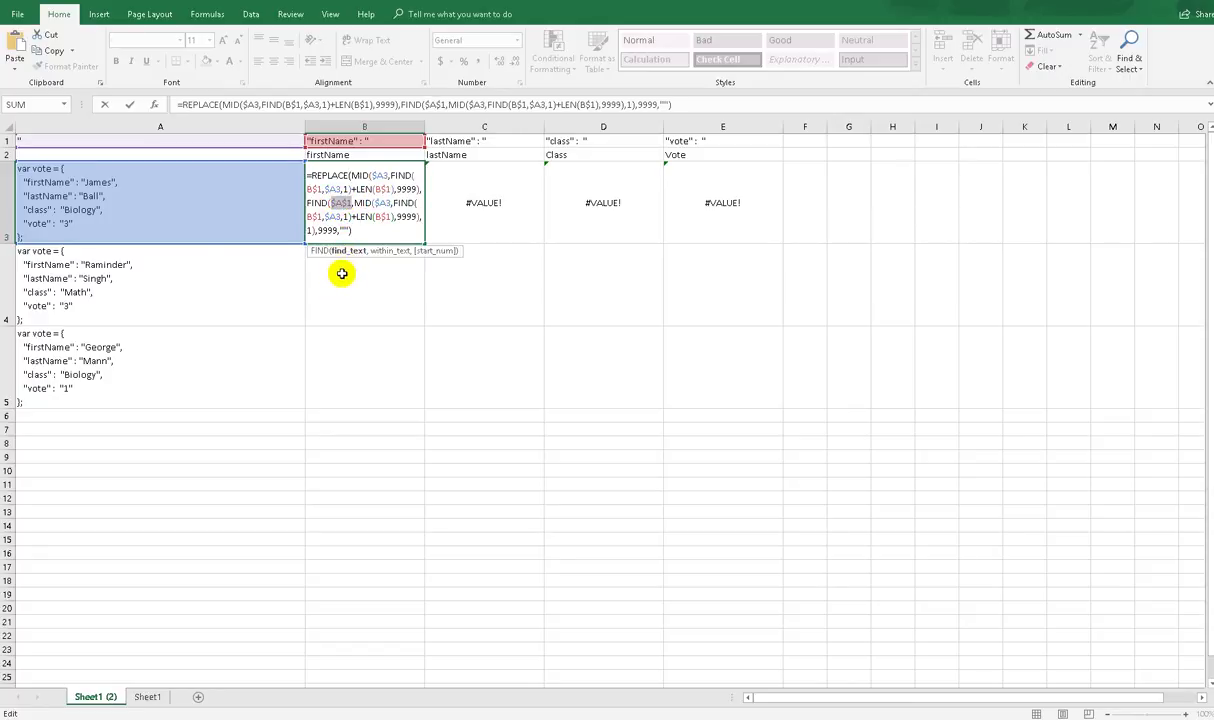
pyautogui.press('Return')
pyautogui.click(377, 230)
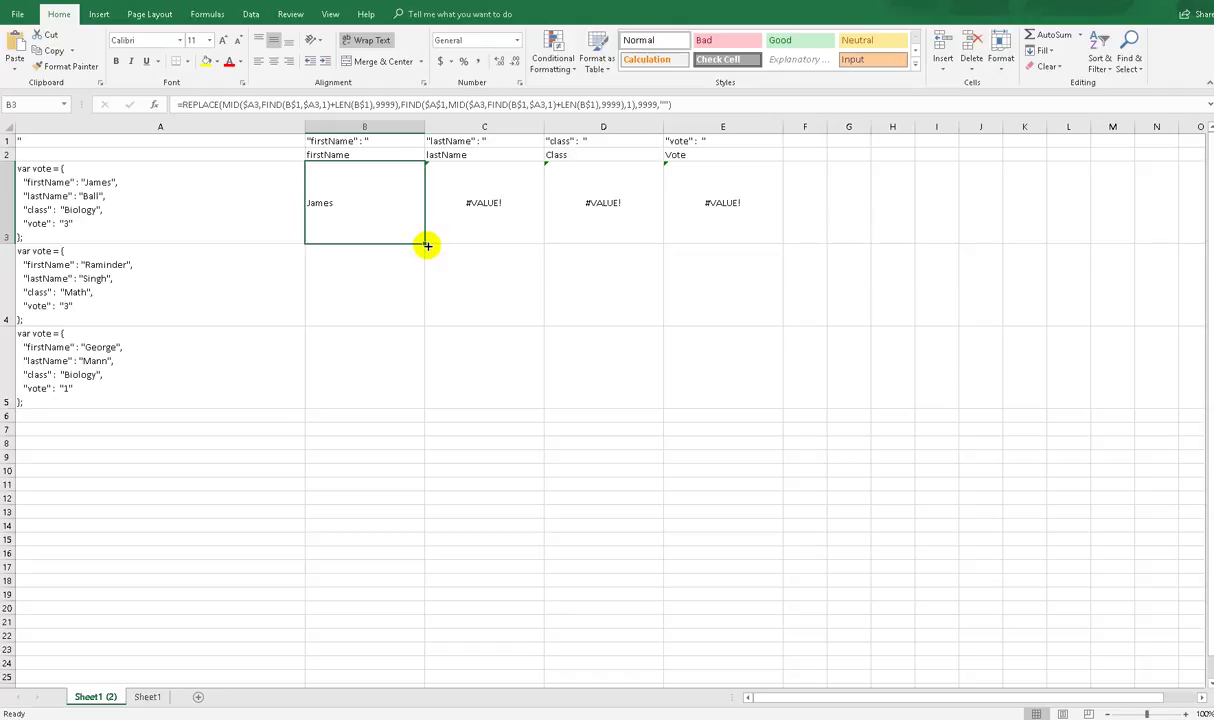
# Step: Copy B3 across to E3 to get Ball, Biology and 3, then fill B3:E3 down to row 5
pyautogui.moveTo(425, 241); pyautogui.dragTo(745, 252)
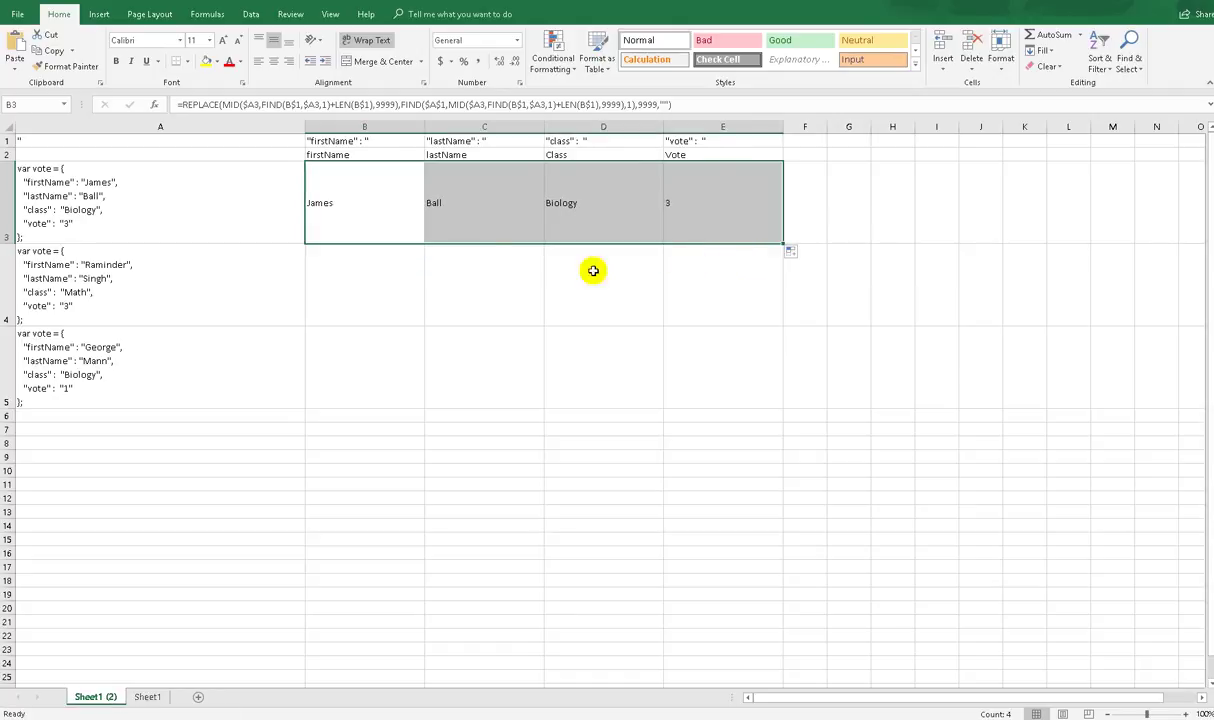
pyautogui.click(372, 216)
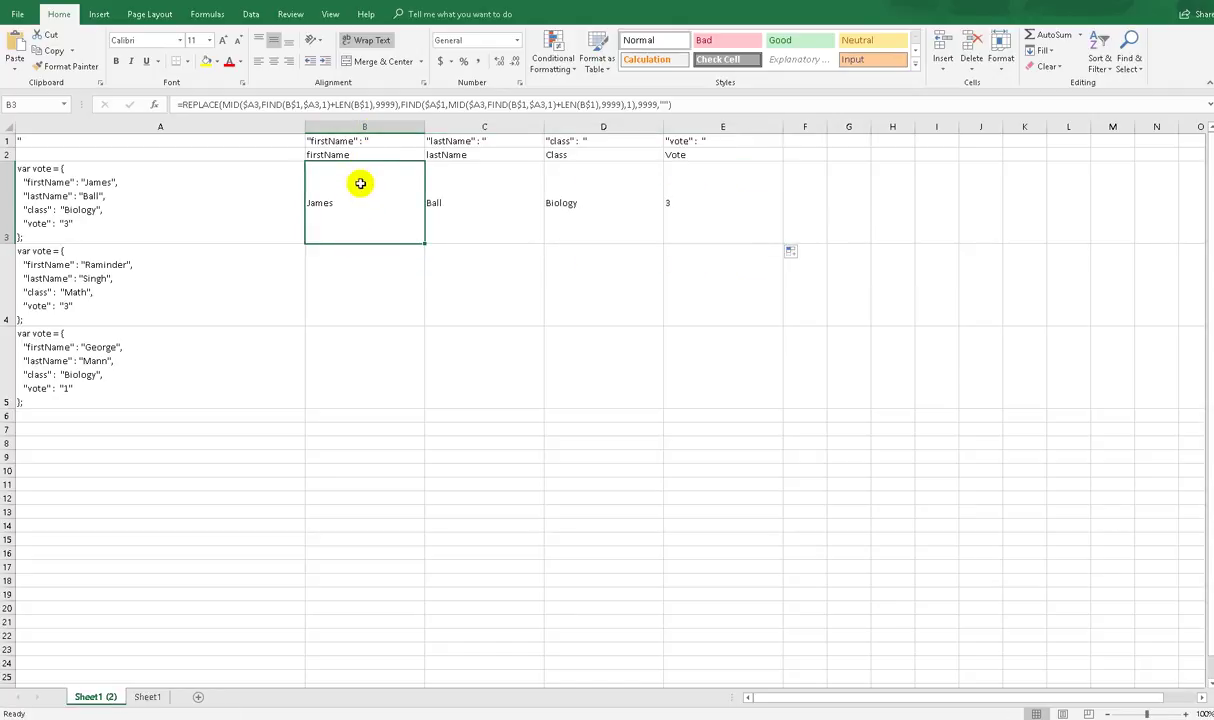
pyautogui.click(359, 199)
pyautogui.click(478, 190)
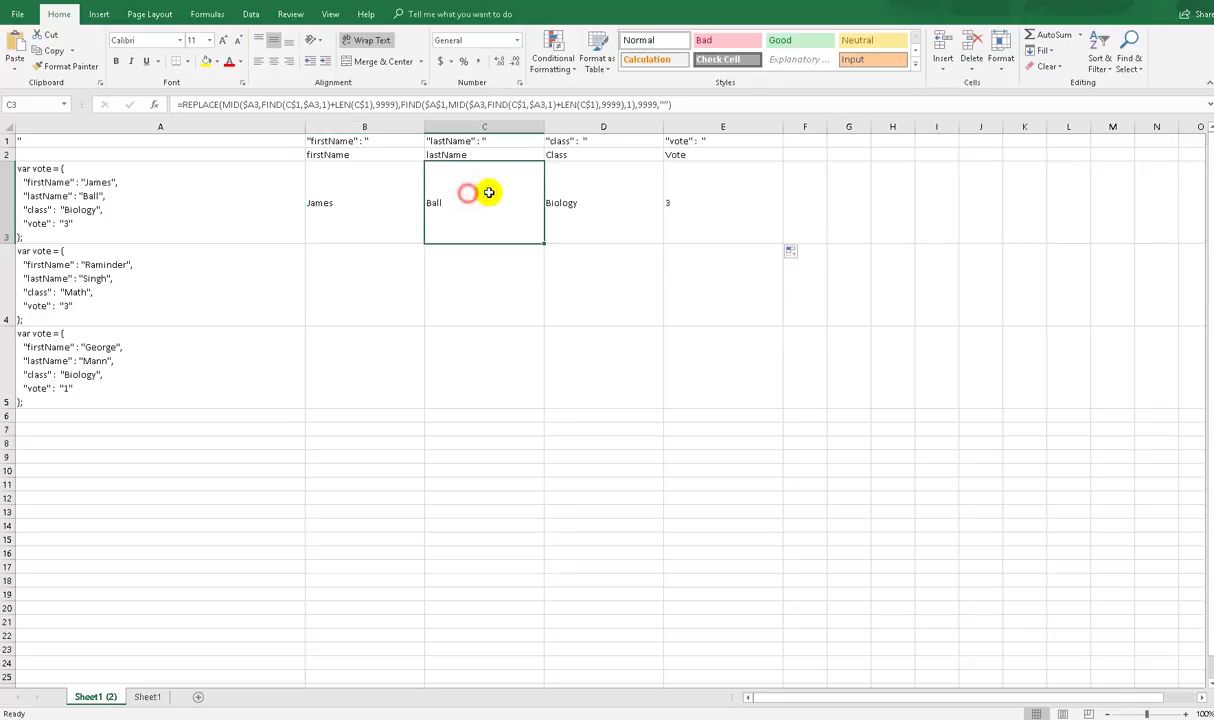
pyautogui.click(602, 207)
pyautogui.click(706, 198)
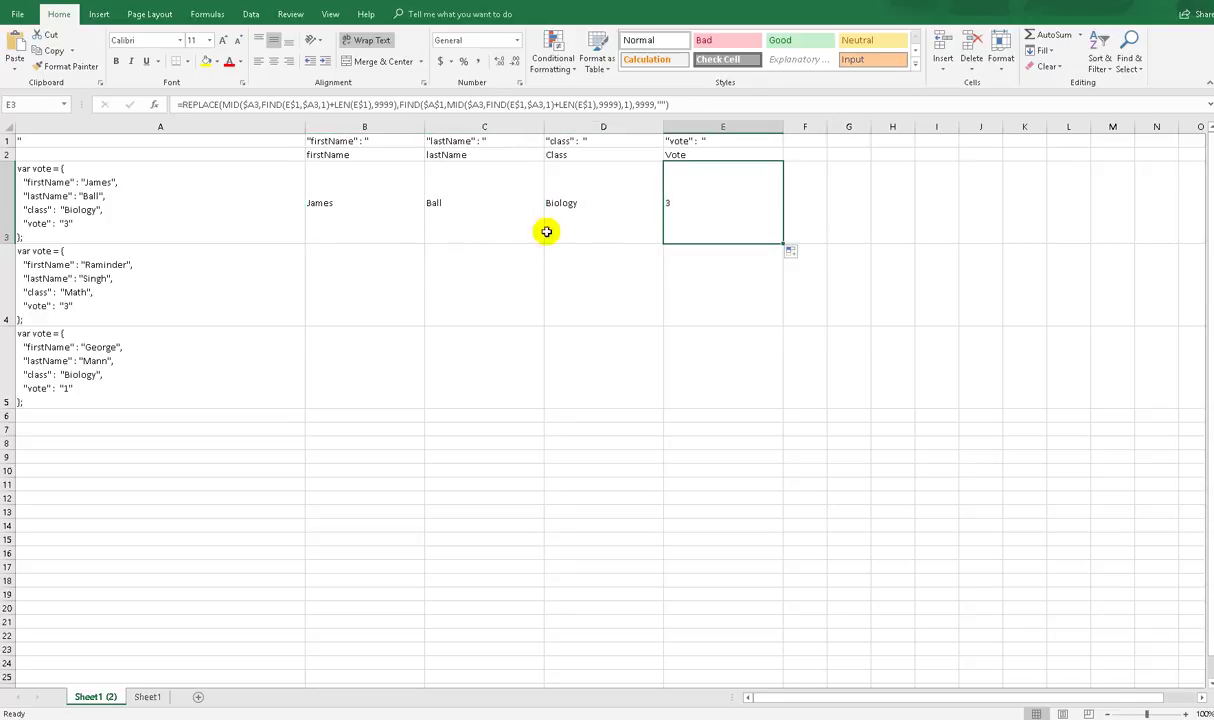
pyautogui.moveTo(323, 209); pyautogui.dragTo(692, 206)
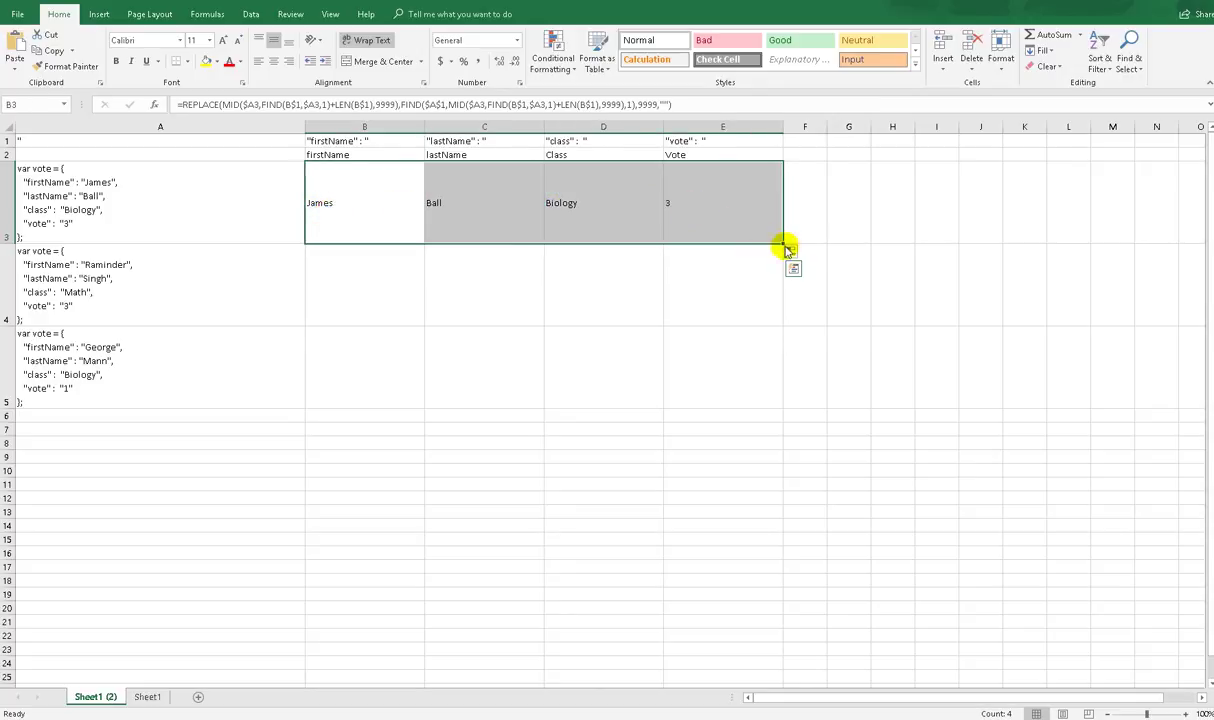
pyautogui.moveTo(782, 244); pyautogui.dragTo(727, 375)
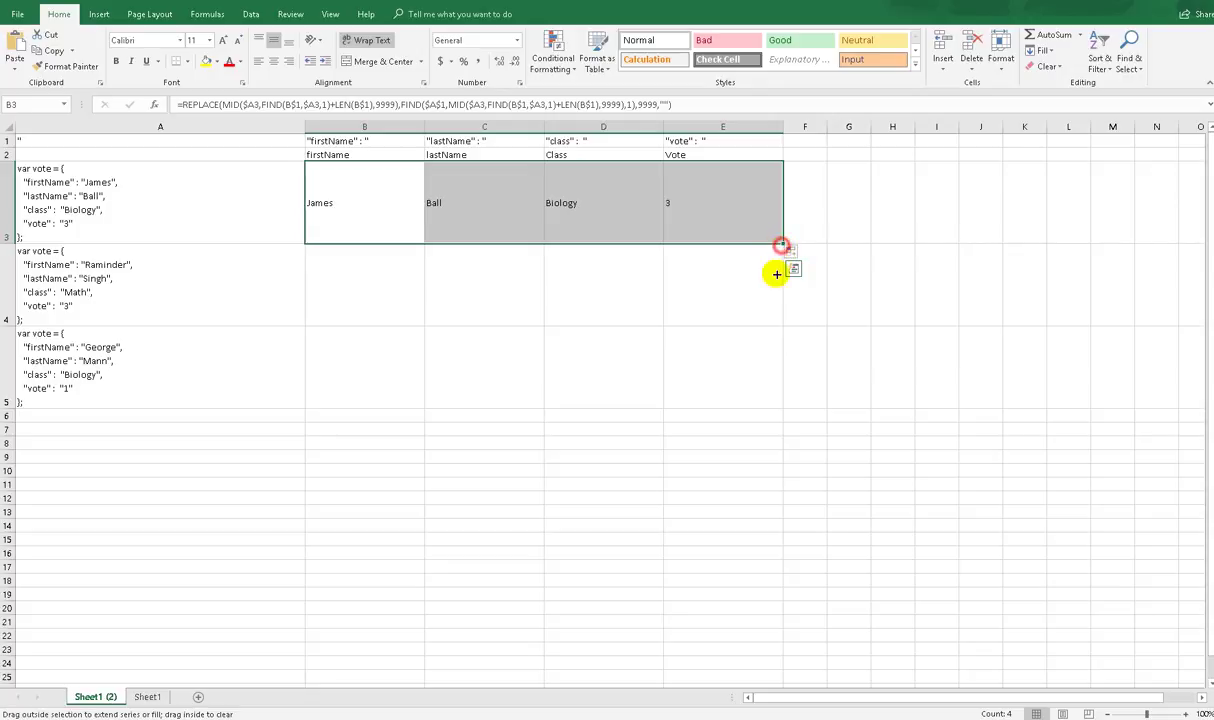